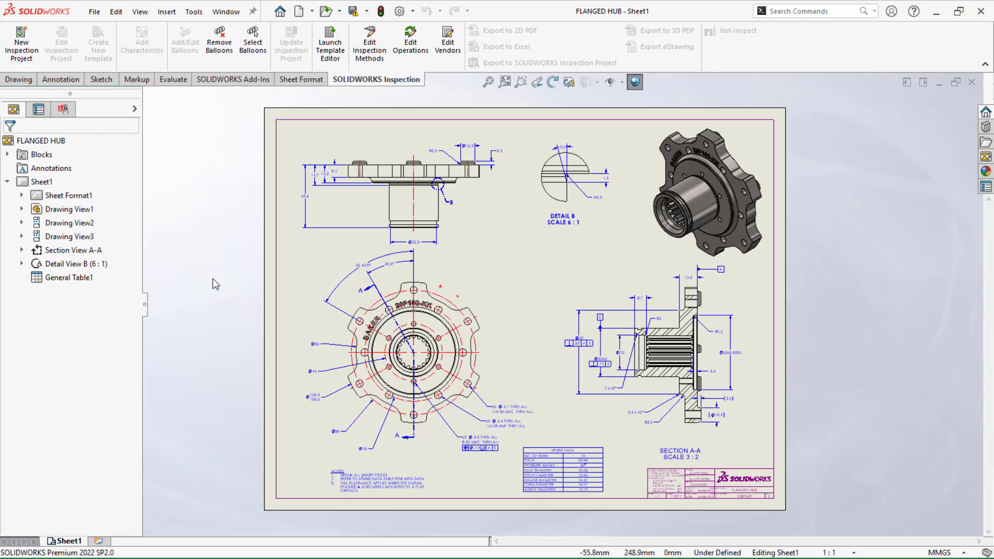
Start a new inspection project for the flanged hub drawing using the ansi b4.1 it4.swidot template
{"action": "scroll", "coordinate": [213, 279], "scroll_direction": "up", "scroll_amount": 1}
{"action": "scroll", "coordinate": [213, 279], "scroll_direction": "down", "scroll_amount": 1}
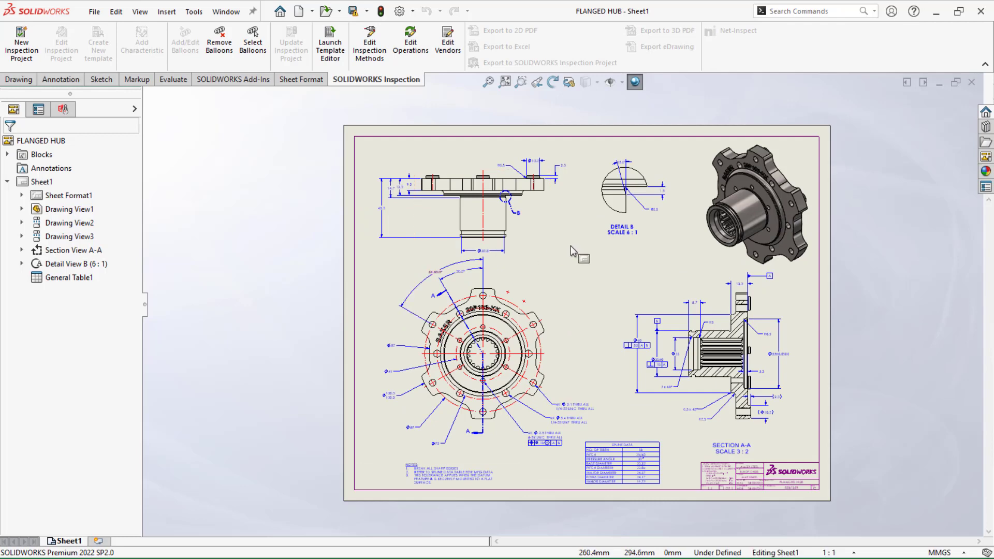
{"action": "scroll", "coordinate": [570, 245], "scroll_direction": "down", "scroll_amount": 1}
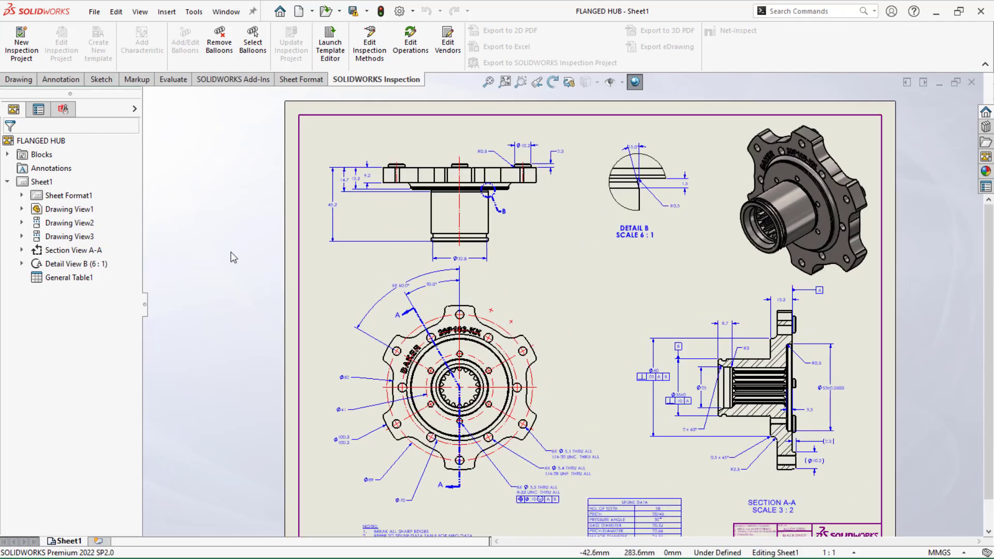
{"action": "left_click", "coordinate": [19, 51]}
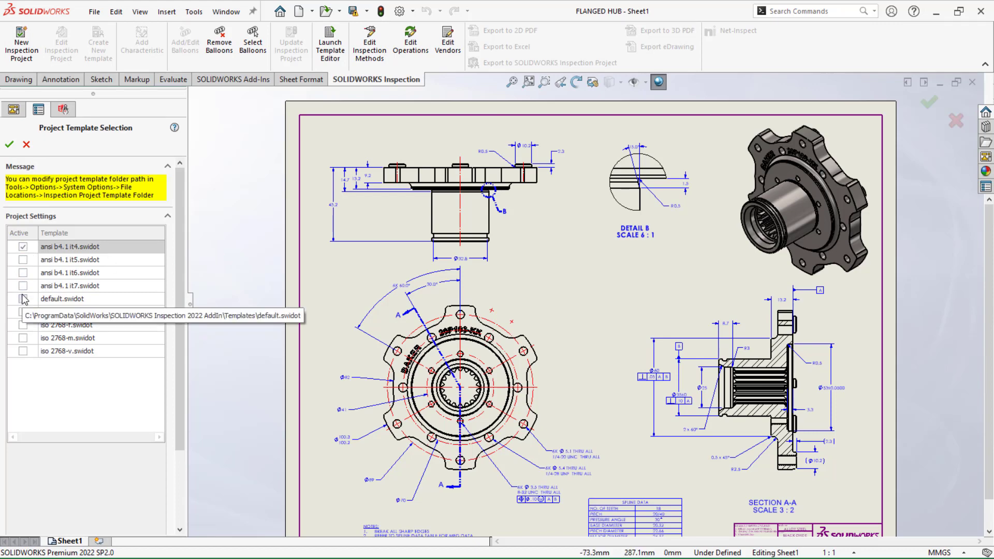
{"action": "left_click", "coordinate": [22, 246]}
{"action": "left_click", "coordinate": [9, 145]}
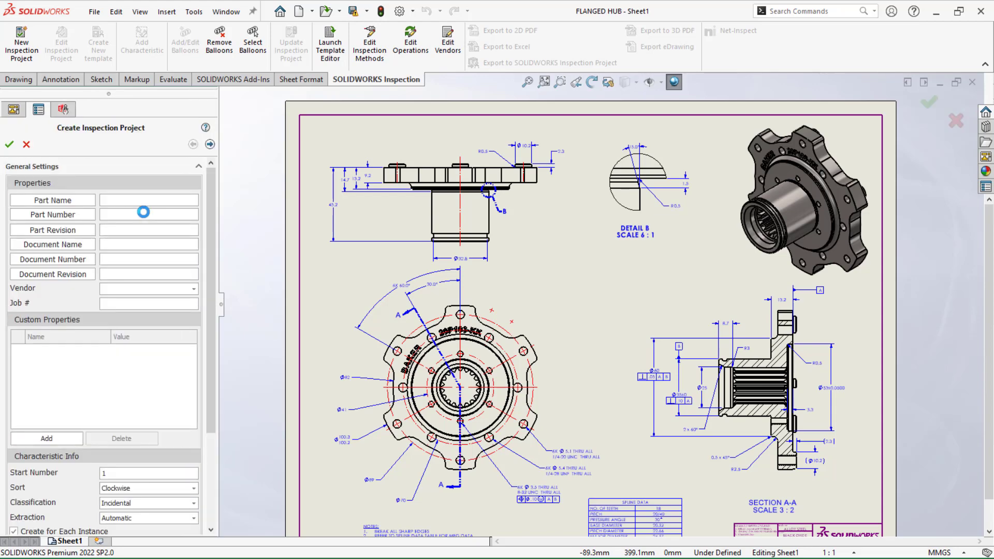
Link the part name to the drawing's _CS_FILENAME_ property and the part number to its _CS_BUSNAME_ property
{"action": "left_click", "coordinate": [57, 202]}
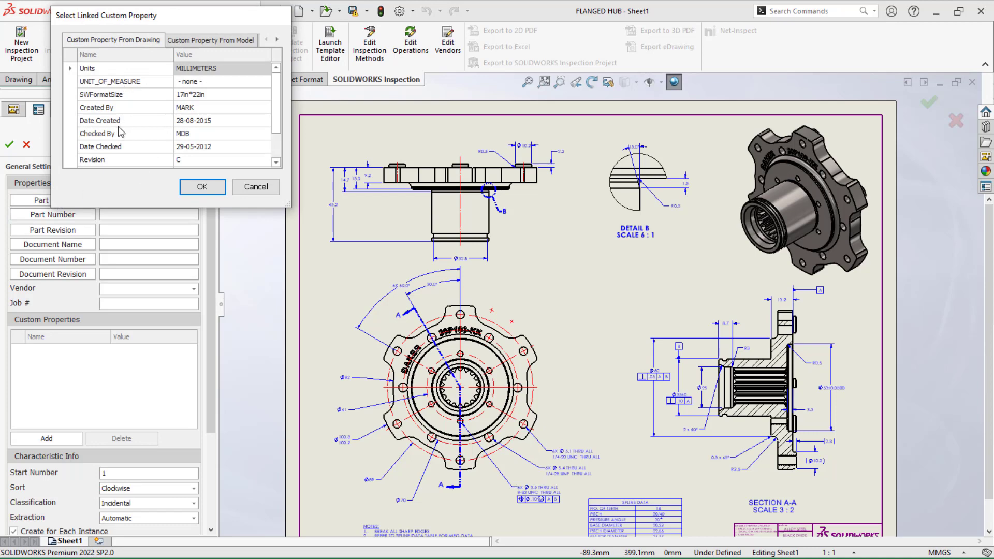
{"action": "left_click_drag", "start_coordinate": [275, 102], "coordinate": [275, 125]}
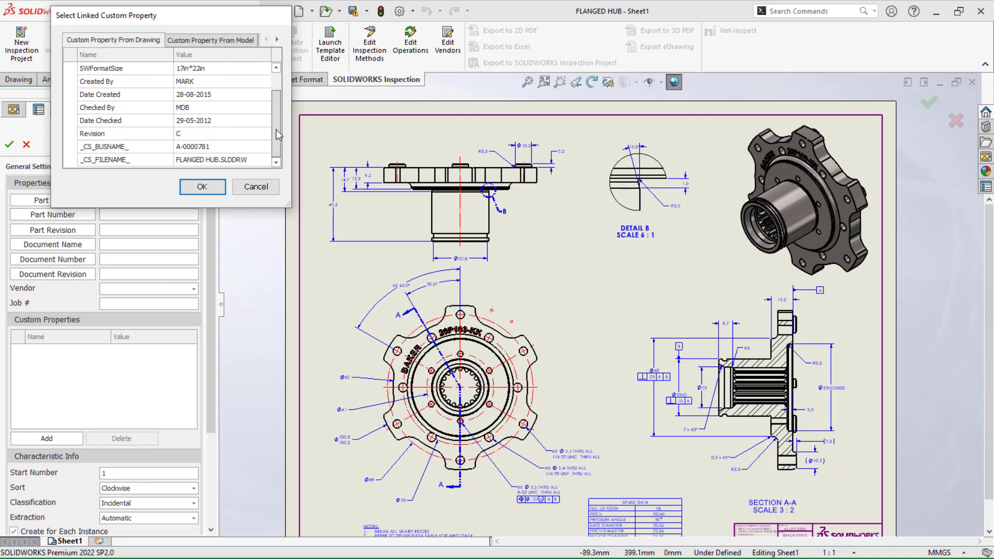
{"action": "double_click", "coordinate": [228, 160]}
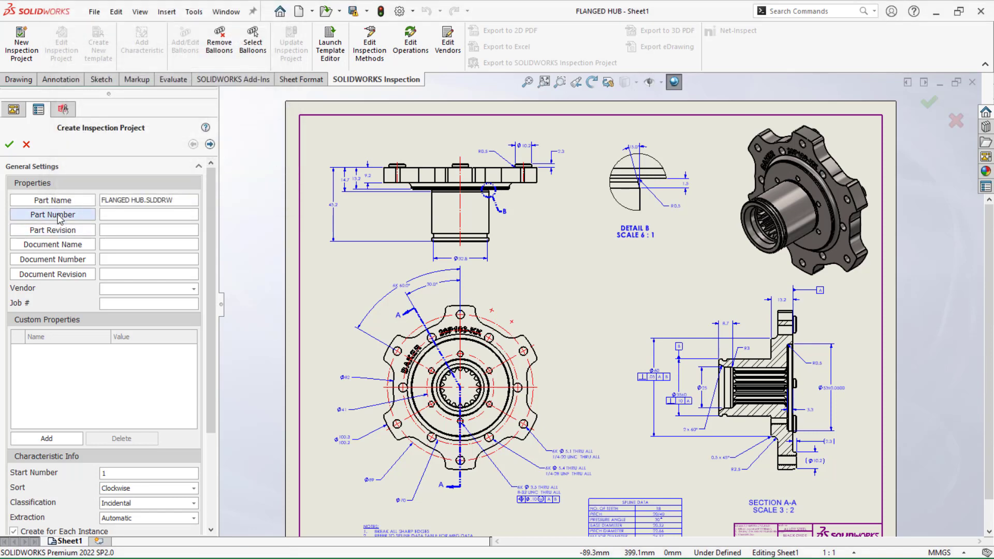
{"action": "left_click", "coordinate": [58, 215]}
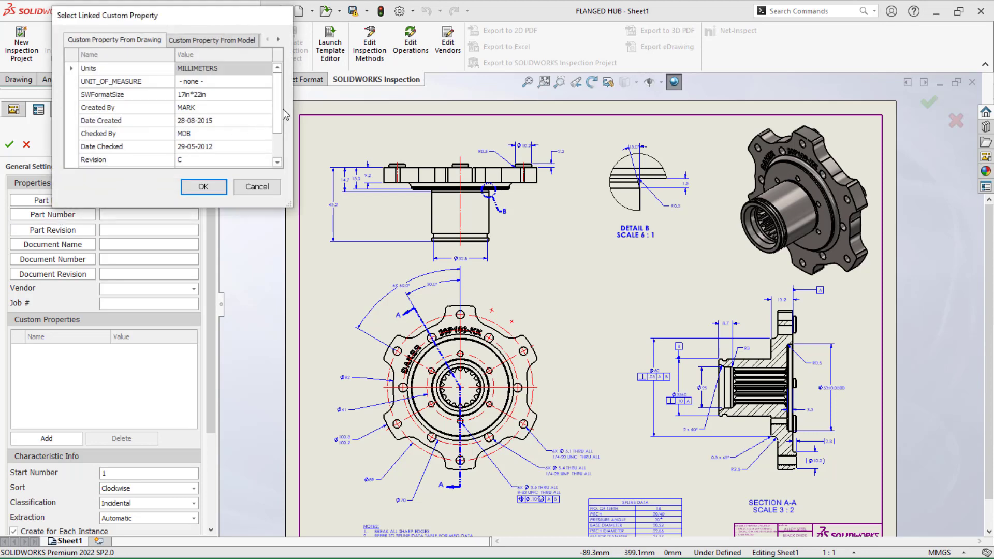
{"action": "left_click_drag", "start_coordinate": [276, 120], "coordinate": [277, 144]}
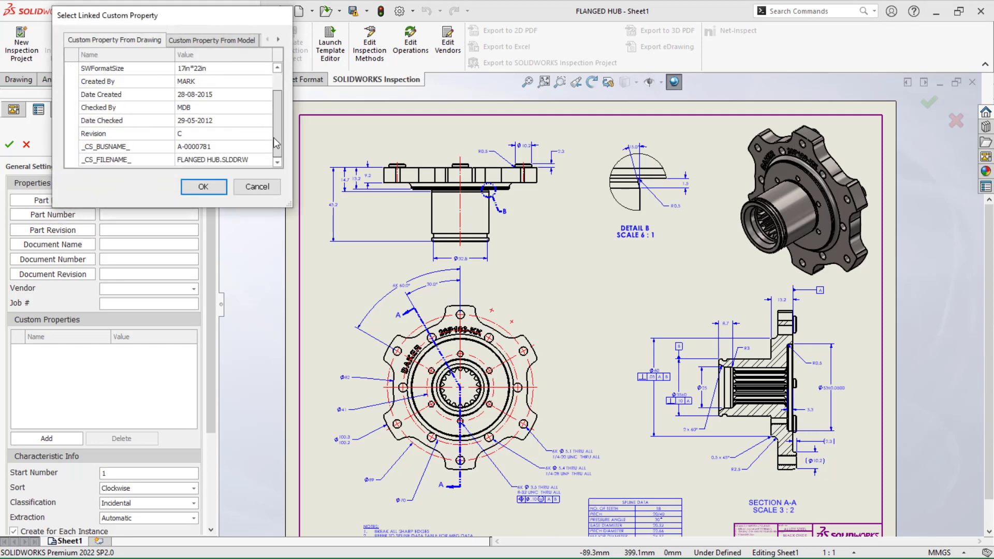
{"action": "double_click", "coordinate": [241, 147]}
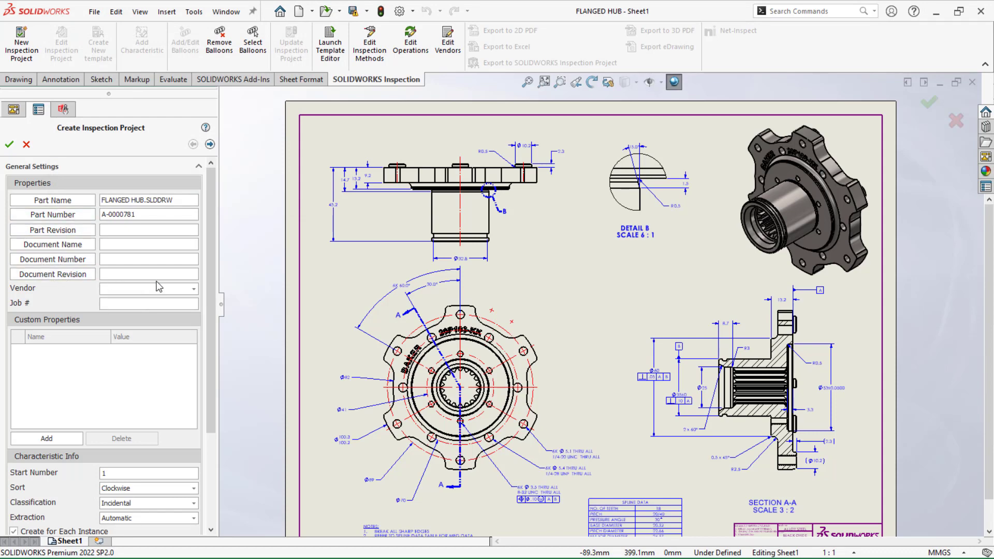
Set the inspection project's vendor to ACME and its job number to IN002
{"action": "left_click", "coordinate": [194, 289]}
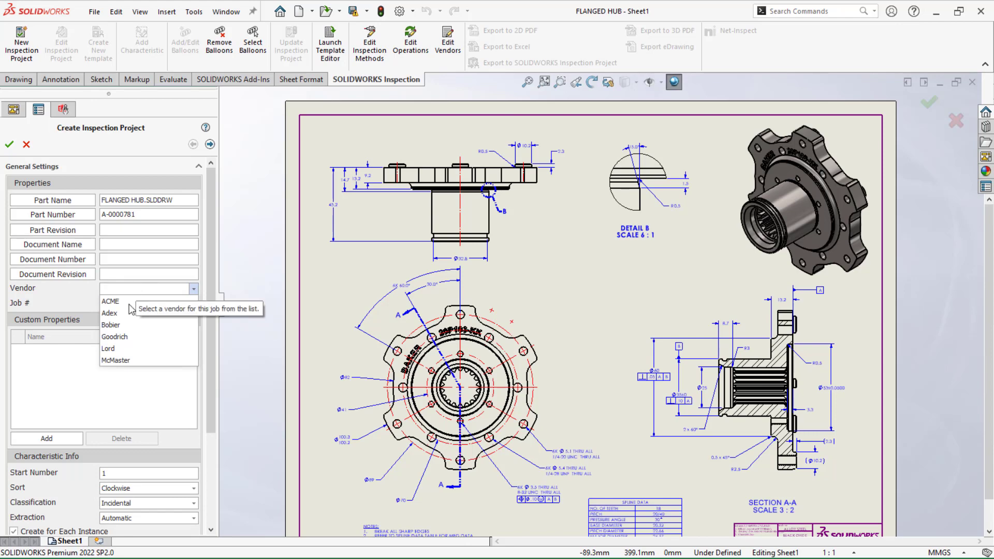
{"action": "left_click", "coordinate": [111, 301]}
{"action": "left_click", "coordinate": [114, 305]}
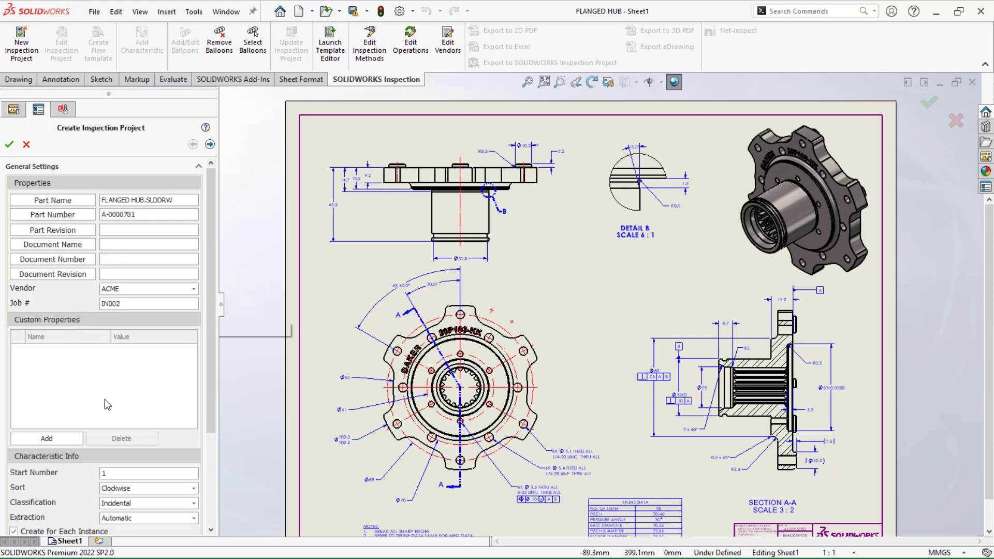
Add a custom property named Checked and link its value to the drawing's Checked By property
{"action": "left_click", "coordinate": [60, 438]}
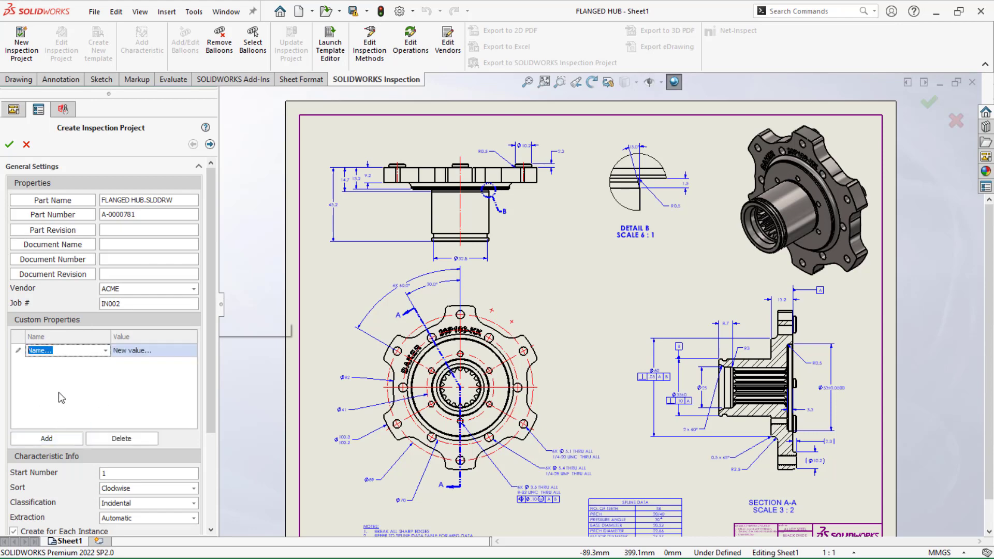
{"action": "left_click", "coordinate": [106, 351]}
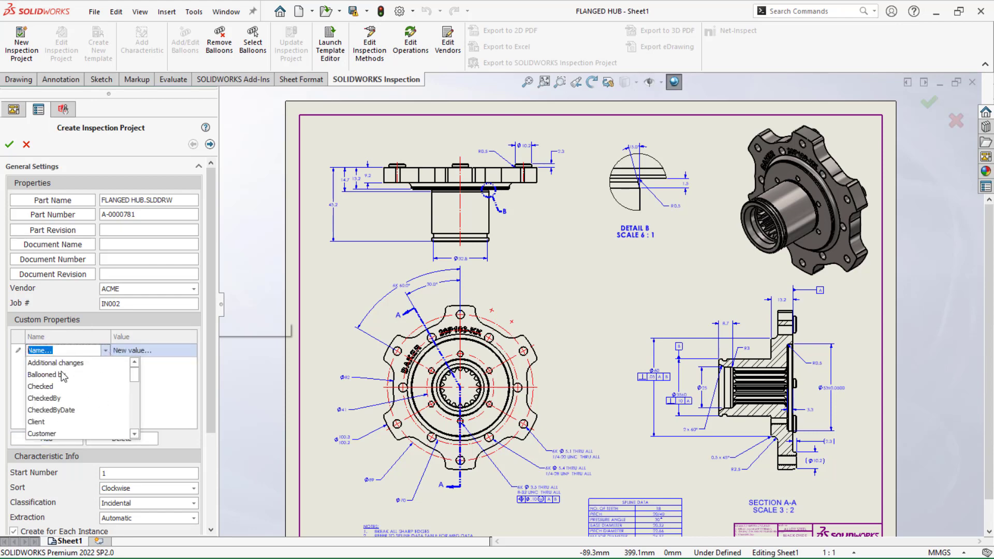
{"action": "left_click", "coordinate": [71, 387]}
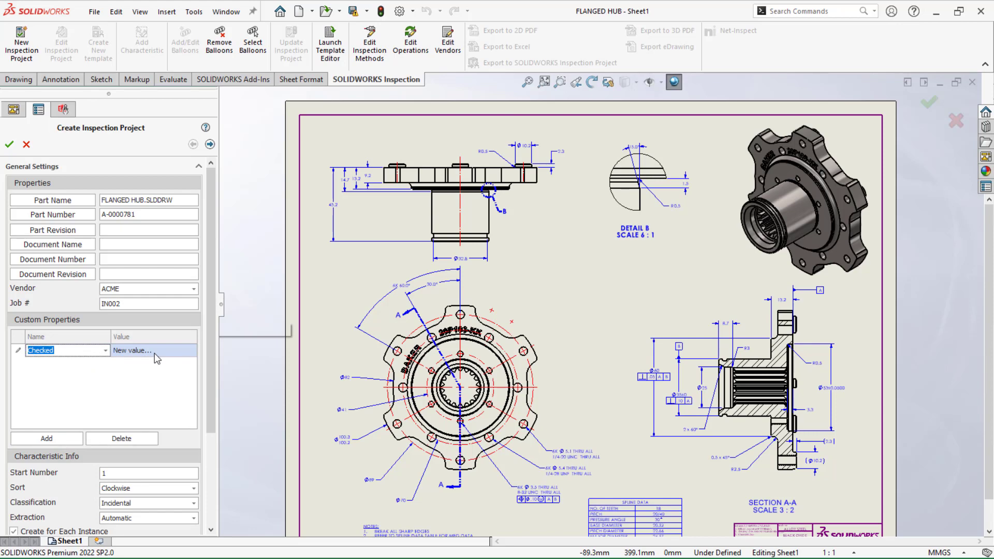
{"action": "left_click", "coordinate": [155, 354]}
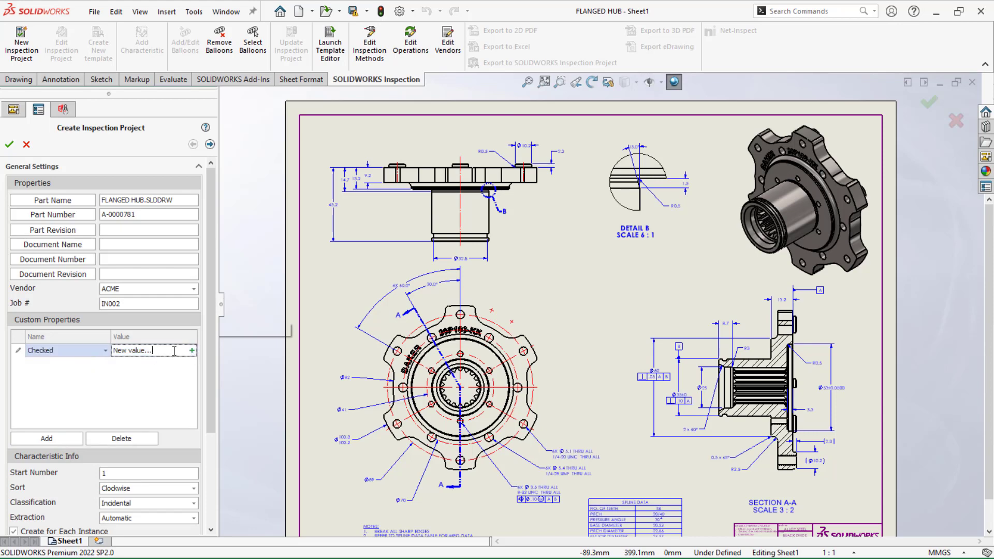
{"action": "left_click", "coordinate": [192, 351]}
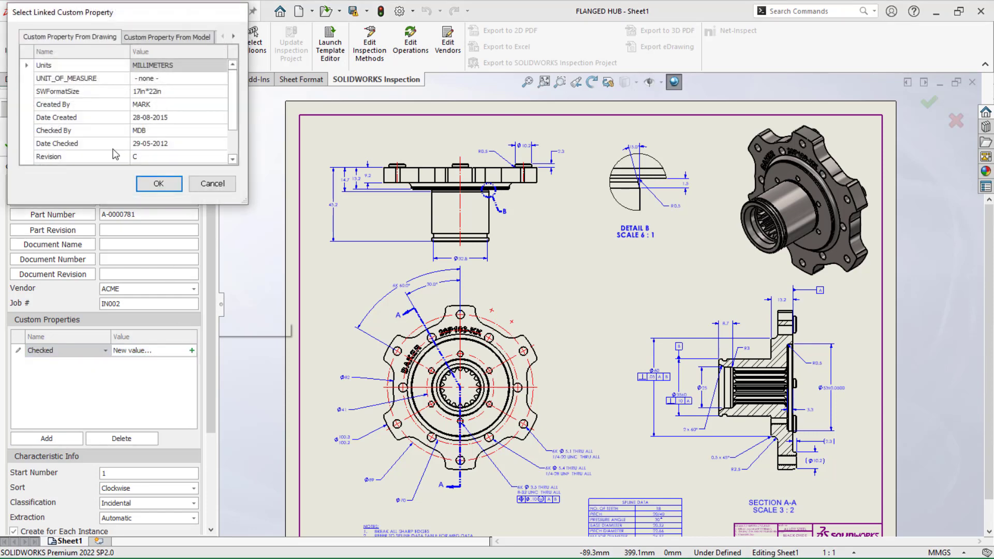
{"action": "scroll", "coordinate": [117, 155], "scroll_direction": "down", "scroll_amount": 1}
{"action": "left_click", "coordinate": [86, 108]}
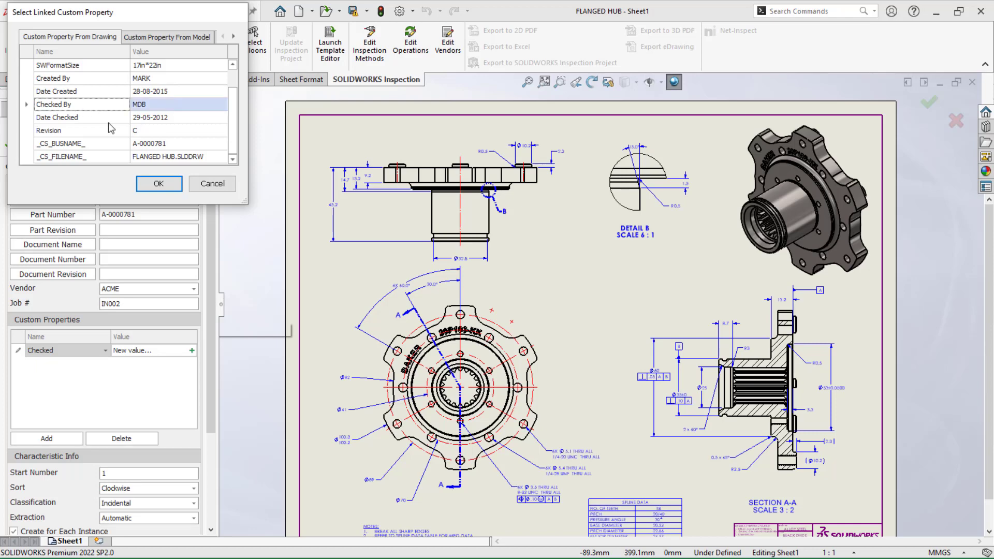
{"action": "left_click", "coordinate": [159, 184]}
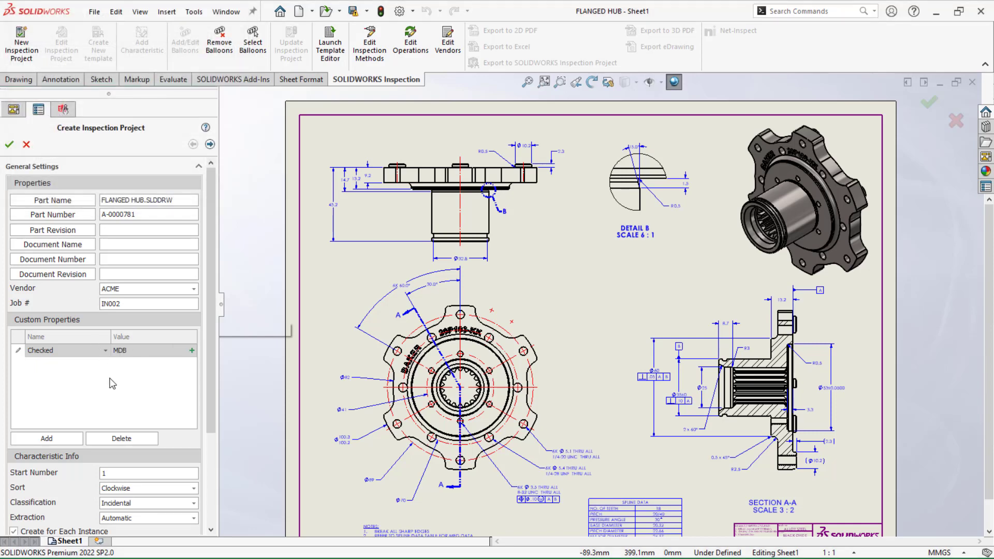
Add a custom property named Material and link its value to the model's Material property, Alloy Steel
{"action": "left_click", "coordinate": [45, 439]}
{"action": "left_click", "coordinate": [106, 364]}
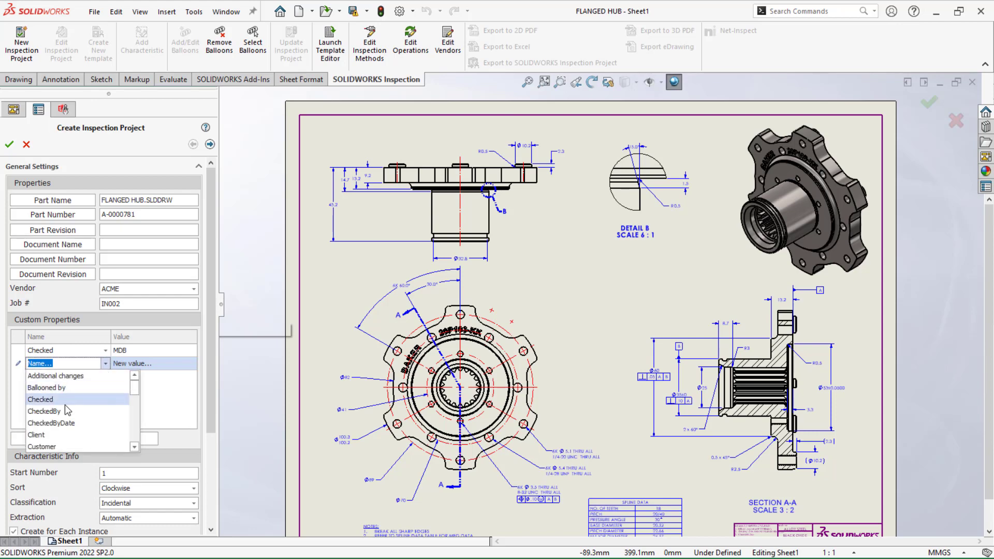
{"action": "scroll", "coordinate": [67, 404], "scroll_direction": "down", "scroll_amount": 2}
{"action": "scroll", "coordinate": [69, 385], "scroll_direction": "down", "scroll_amount": 2}
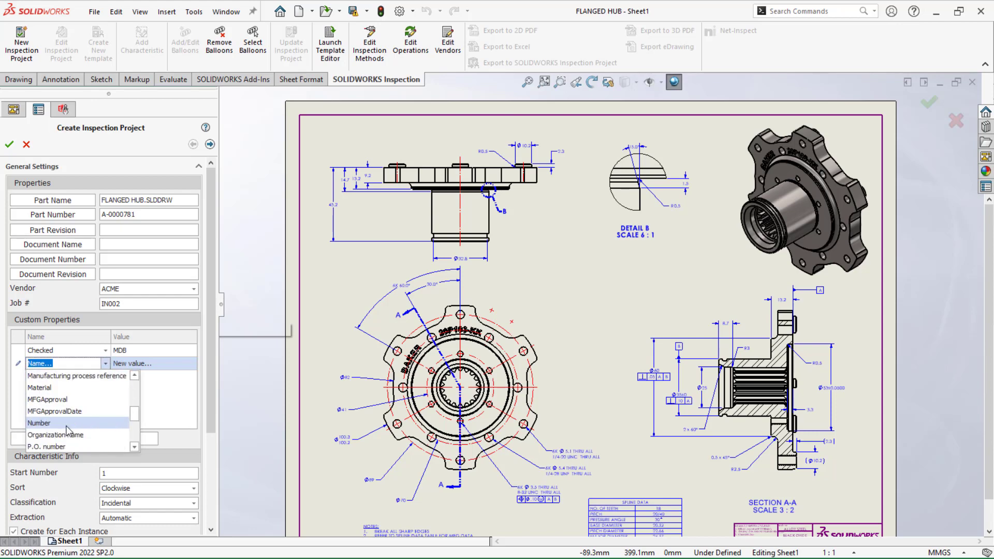
{"action": "scroll", "coordinate": [68, 433], "scroll_direction": "down", "scroll_amount": 4}
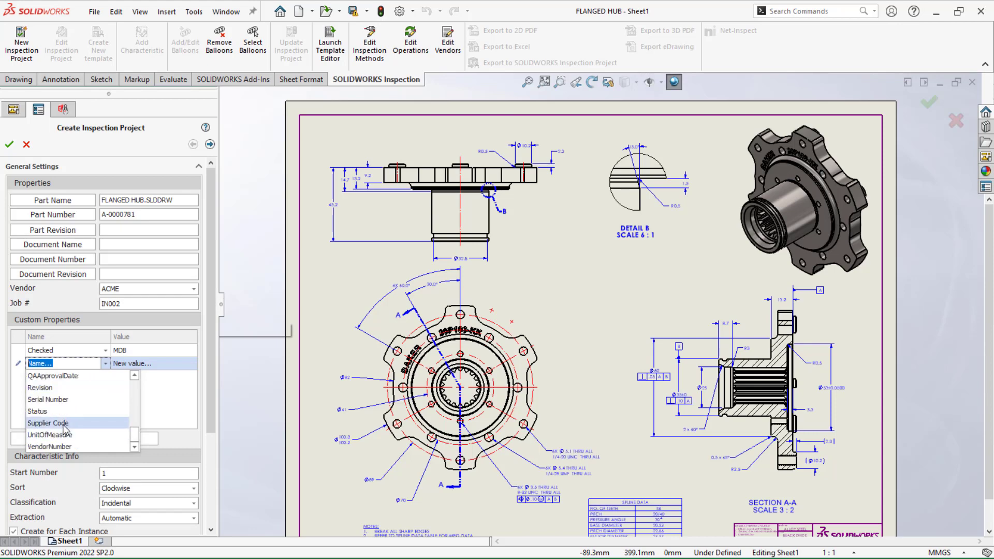
{"action": "scroll", "coordinate": [64, 430], "scroll_direction": "up", "scroll_amount": 4}
{"action": "left_click", "coordinate": [60, 387]}
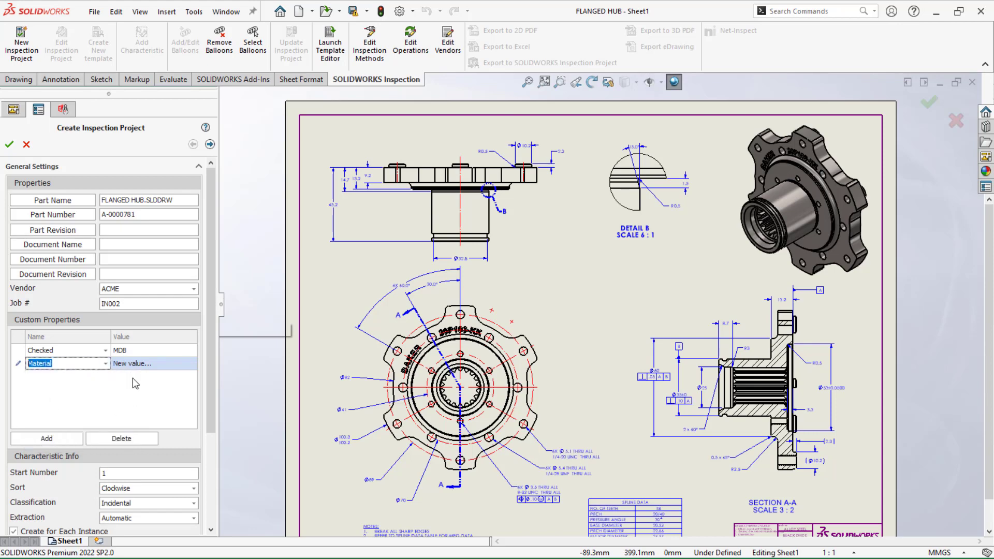
{"action": "left_click", "coordinate": [173, 365]}
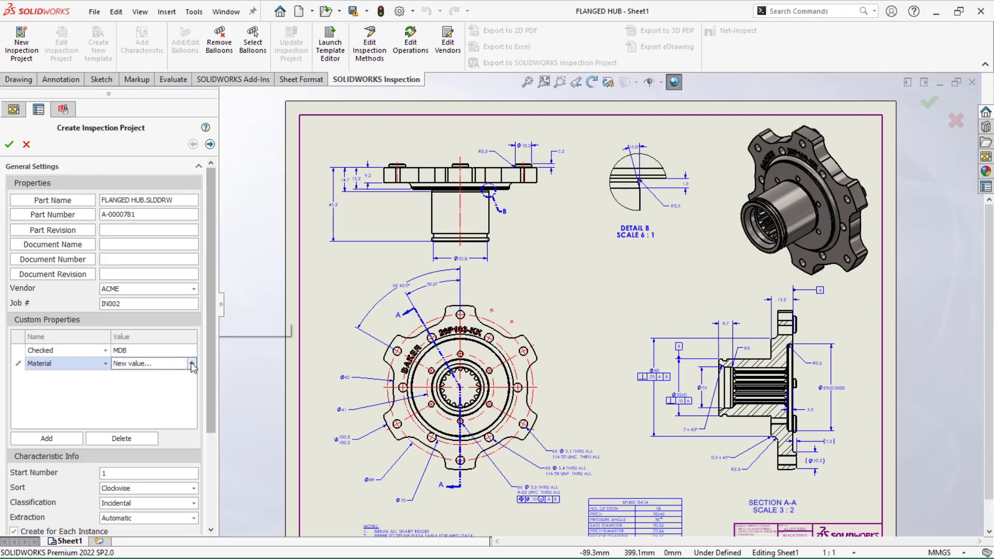
{"action": "left_click", "coordinate": [192, 364]}
{"action": "left_click", "coordinate": [163, 37]}
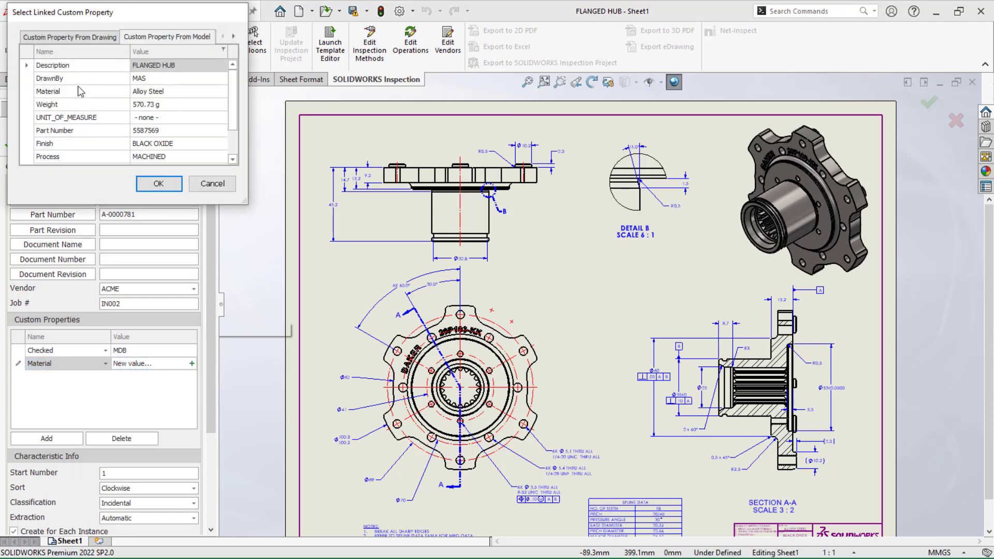
{"action": "left_click", "coordinate": [150, 94]}
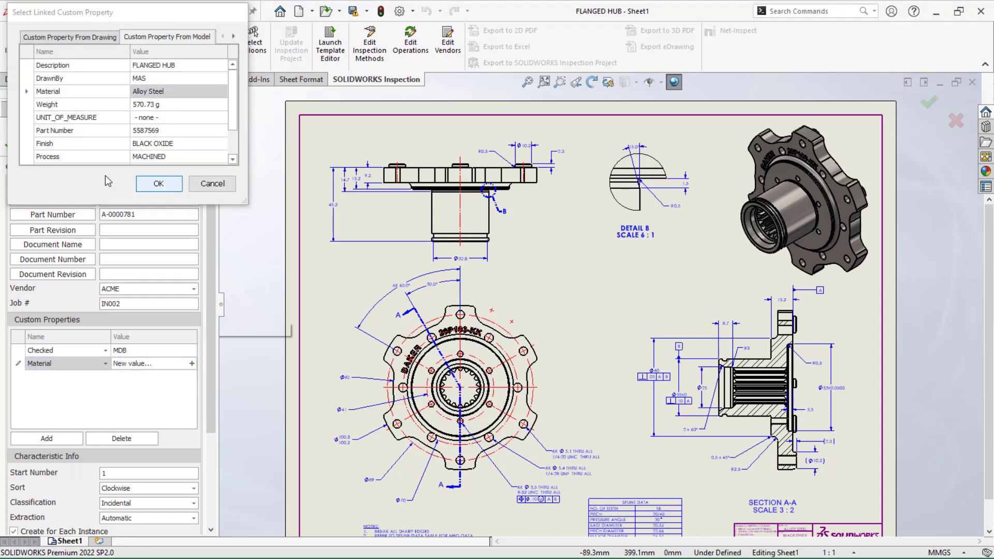
{"action": "left_click", "coordinate": [158, 184]}
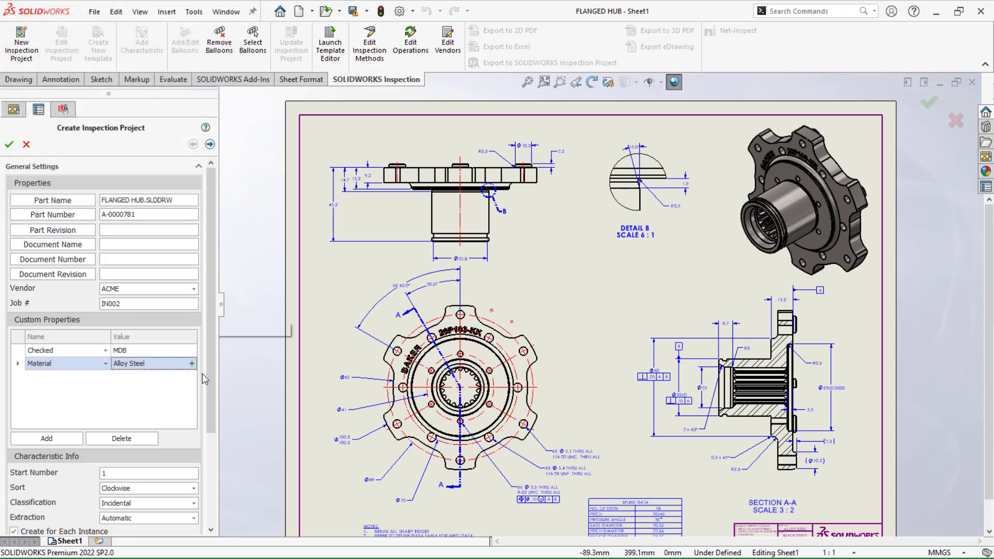
Review the available extraction methods and classification options in the characteristic settings
{"action": "left_click_drag", "start_coordinate": [210, 347], "coordinate": [210, 452]}
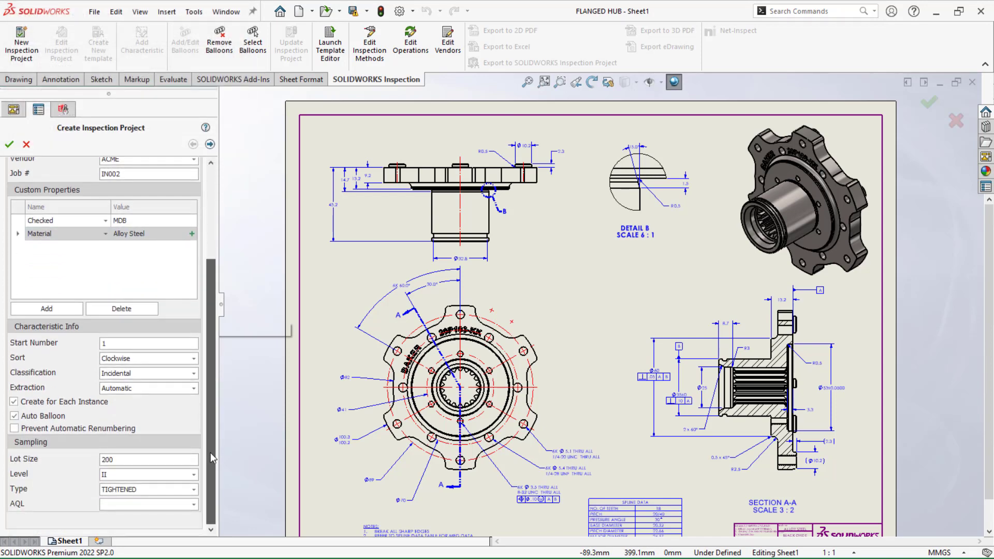
{"action": "left_click", "coordinate": [127, 391]}
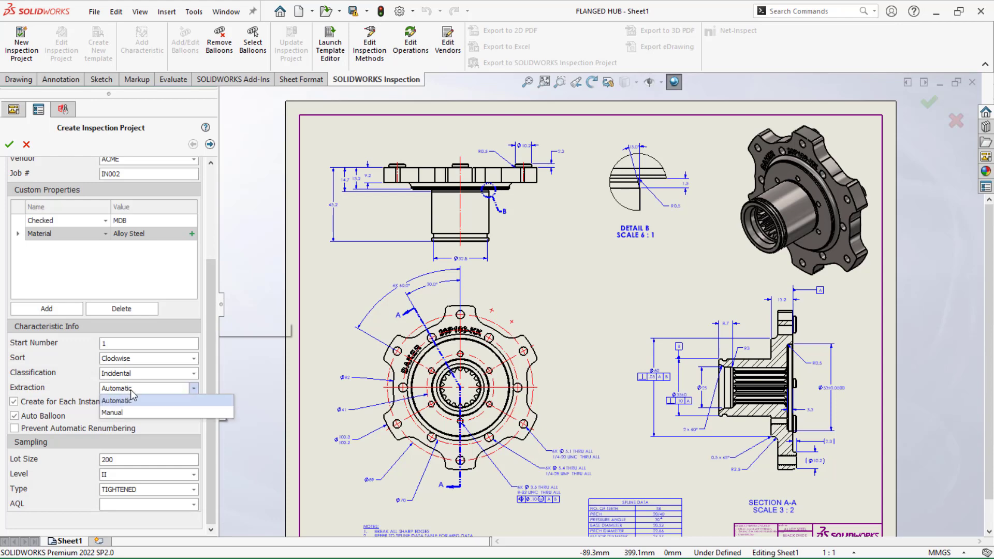
{"action": "left_click", "coordinate": [209, 382]}
{"action": "left_click", "coordinate": [193, 373]}
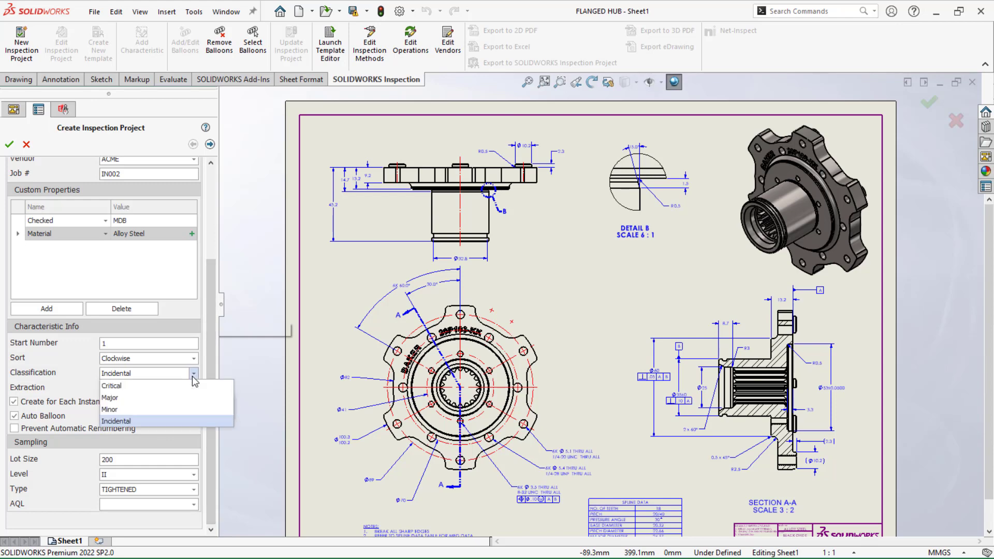
{"action": "left_click", "coordinate": [192, 376]}
{"action": "left_click", "coordinate": [193, 376]}
{"action": "left_click", "coordinate": [213, 358]}
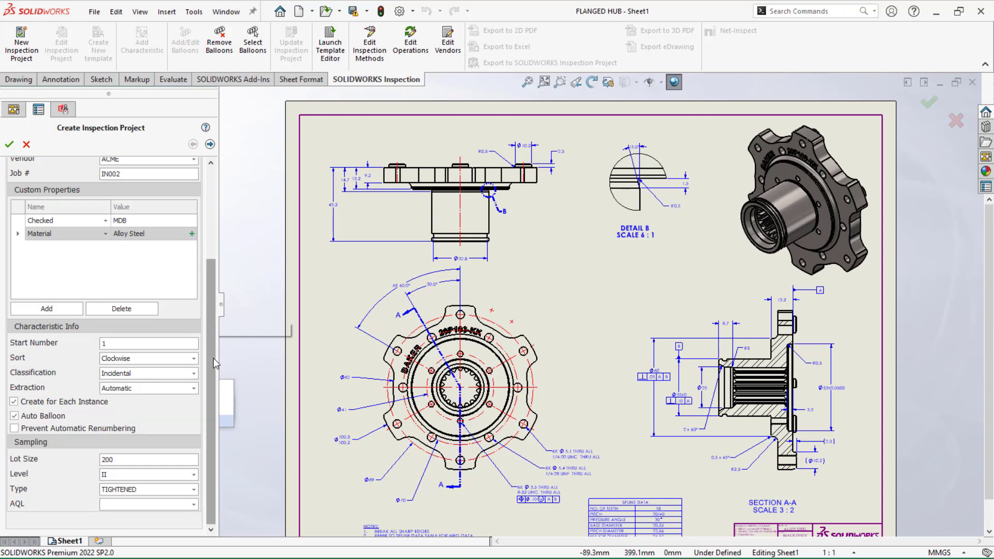
Set the default linear tolerances for precision 2 to +0.005 and -0.005
{"action": "left_click", "coordinate": [210, 144]}
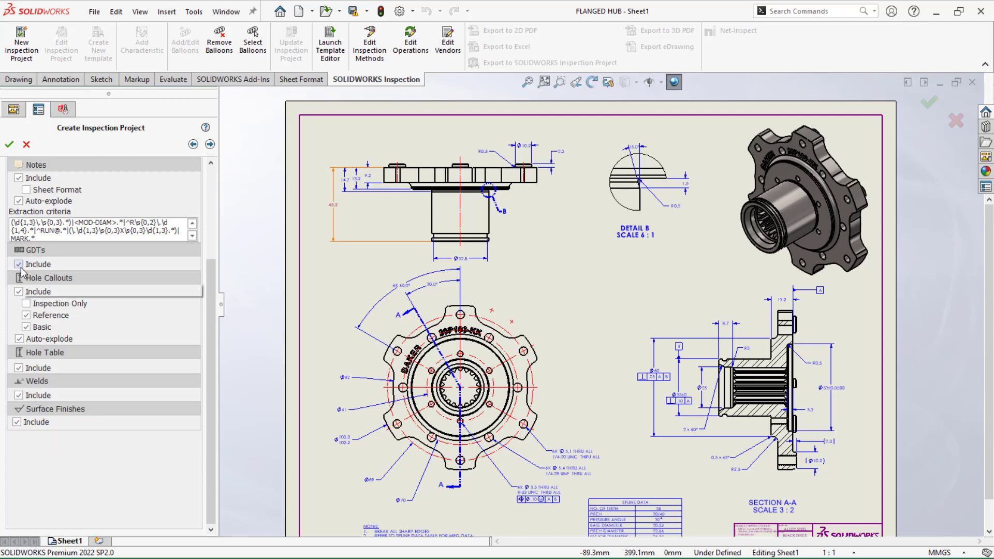
{"action": "left_click", "coordinate": [210, 144]}
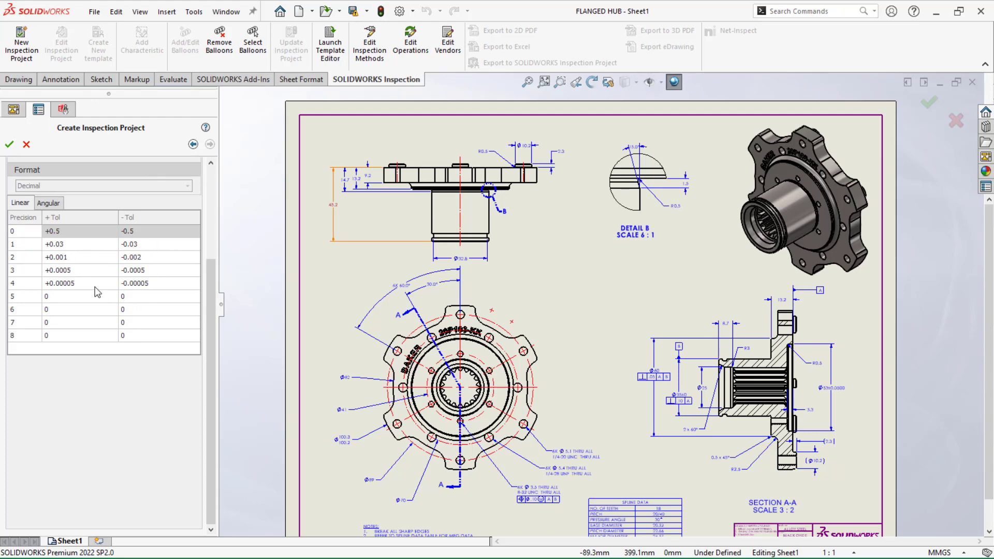
{"action": "left_click", "coordinate": [72, 258]}
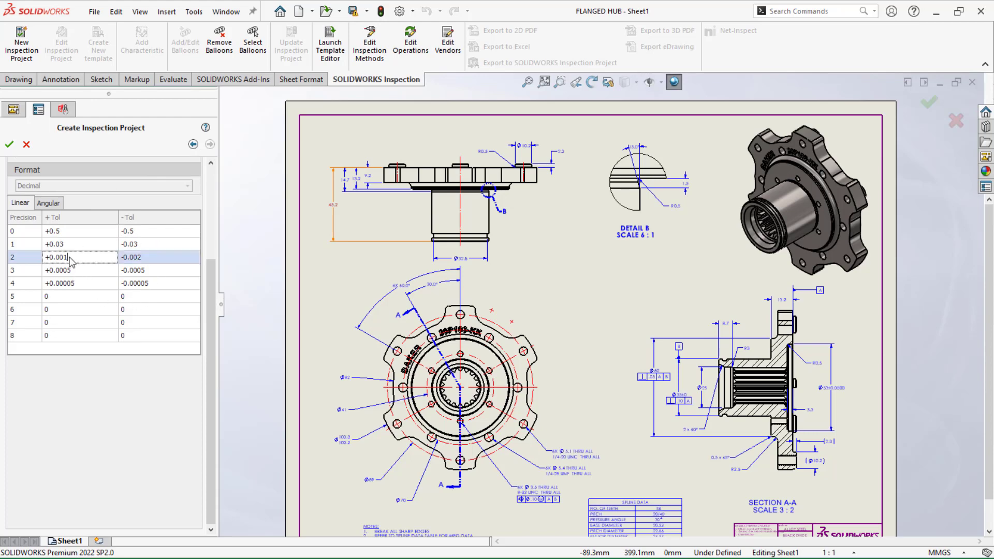
{"action": "type", "text": "5"}
{"action": "left_click", "coordinate": [145, 259]}
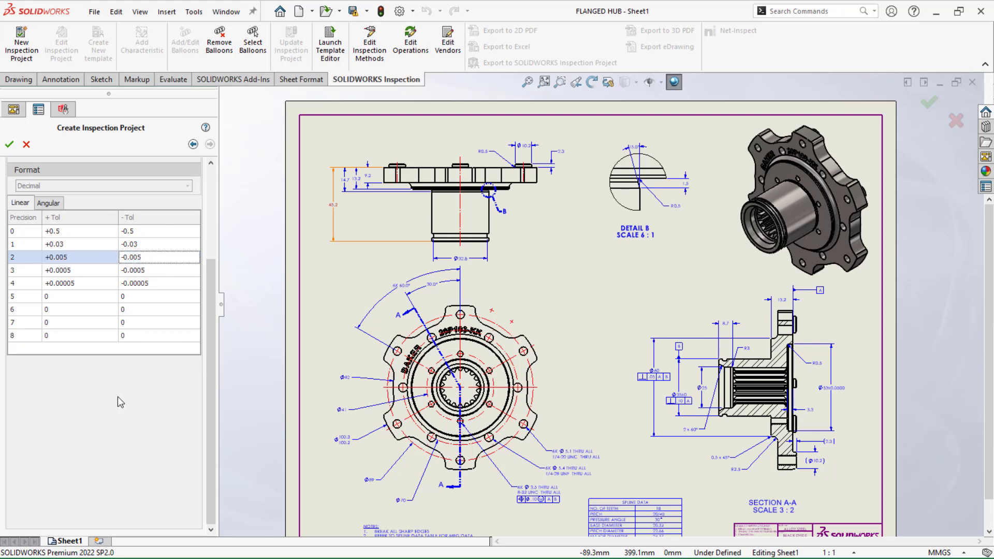
Create the inspection project with the configured settings to extract and balloon the flanged hub drawing's characteristics
{"action": "left_click", "coordinate": [9, 144]}
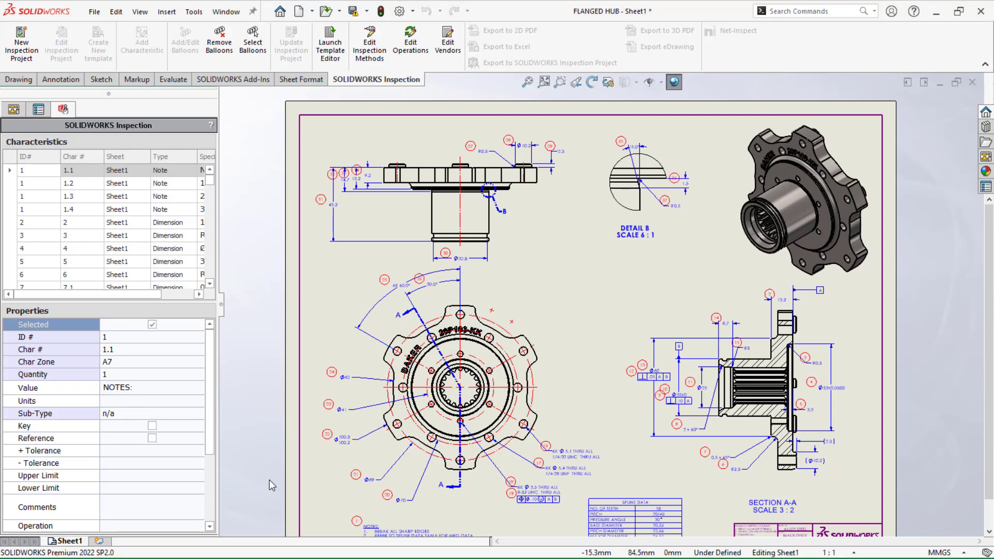
{"action": "scroll", "coordinate": [397, 485], "scroll_direction": "down", "scroll_amount": 3}
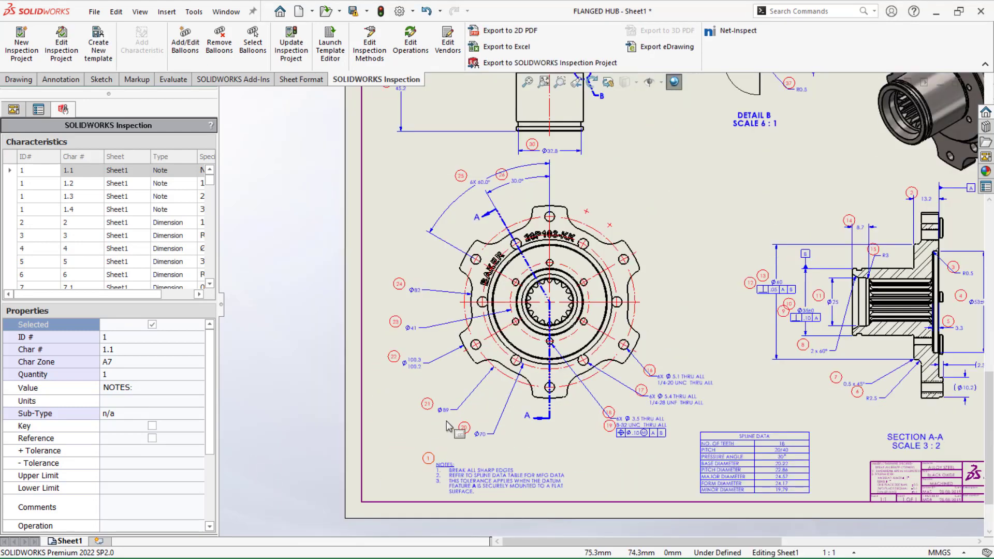
{"action": "scroll", "coordinate": [456, 429], "scroll_direction": "down", "scroll_amount": 3}
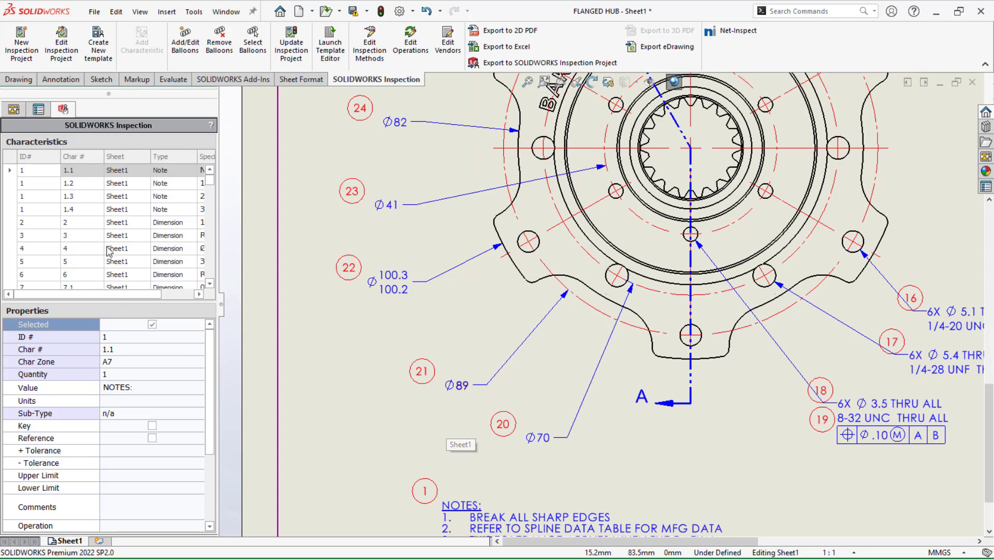
Locate characteristics 7.1 and 4 on the drawing by zooming to each one from the characteristics list
{"action": "scroll", "coordinate": [117, 254], "scroll_direction": "down", "scroll_amount": 1}
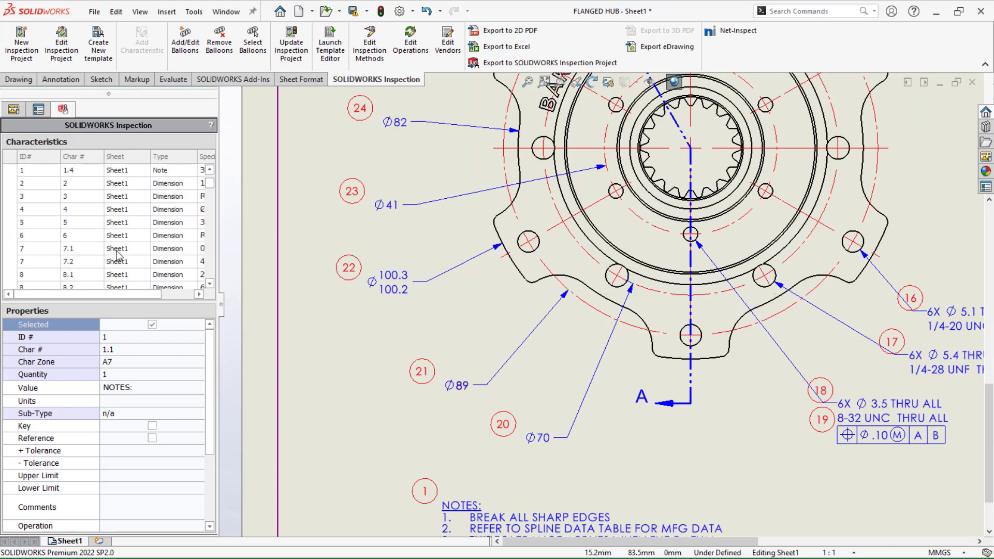
{"action": "left_click", "coordinate": [87, 251]}
{"action": "right_click", "coordinate": [89, 254]}
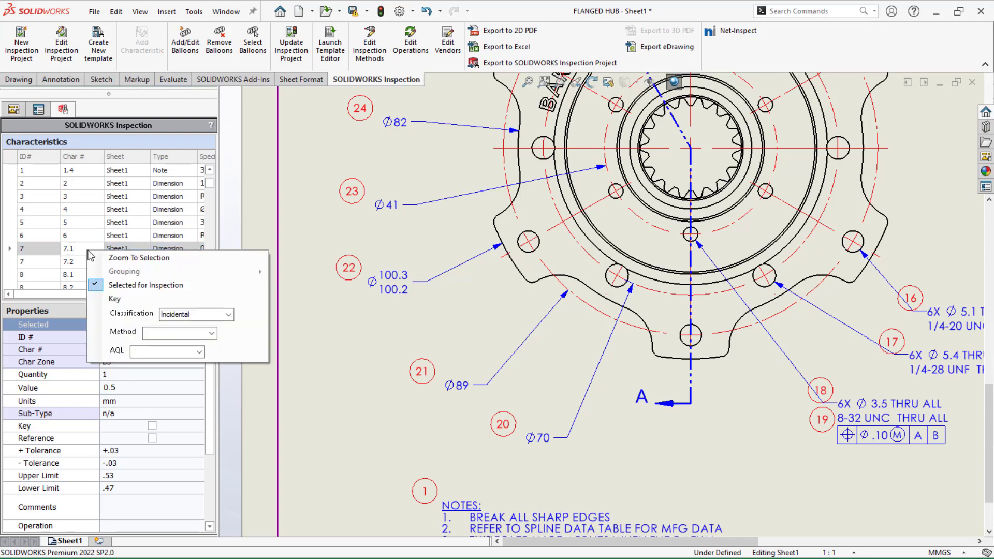
{"action": "left_click", "coordinate": [118, 261]}
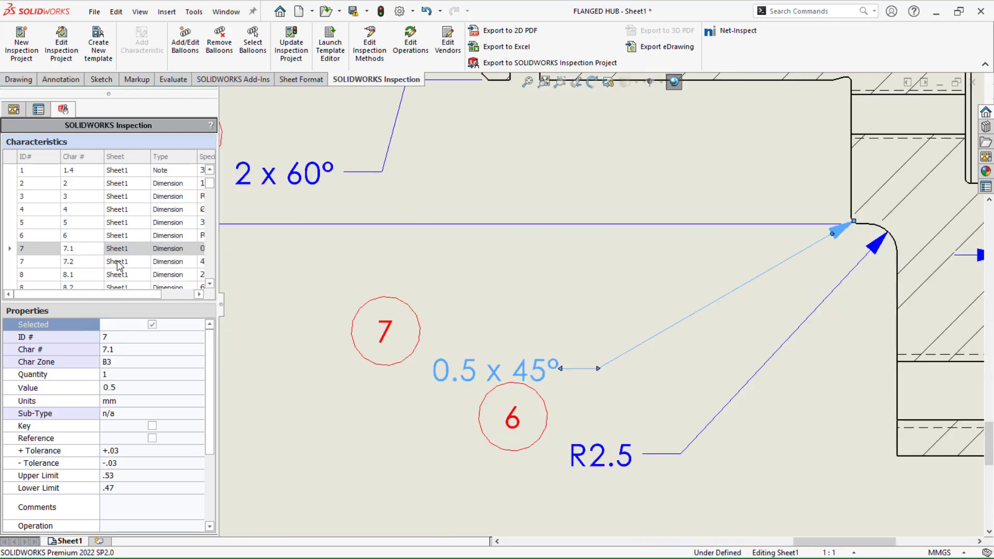
{"action": "left_click", "coordinate": [75, 210]}
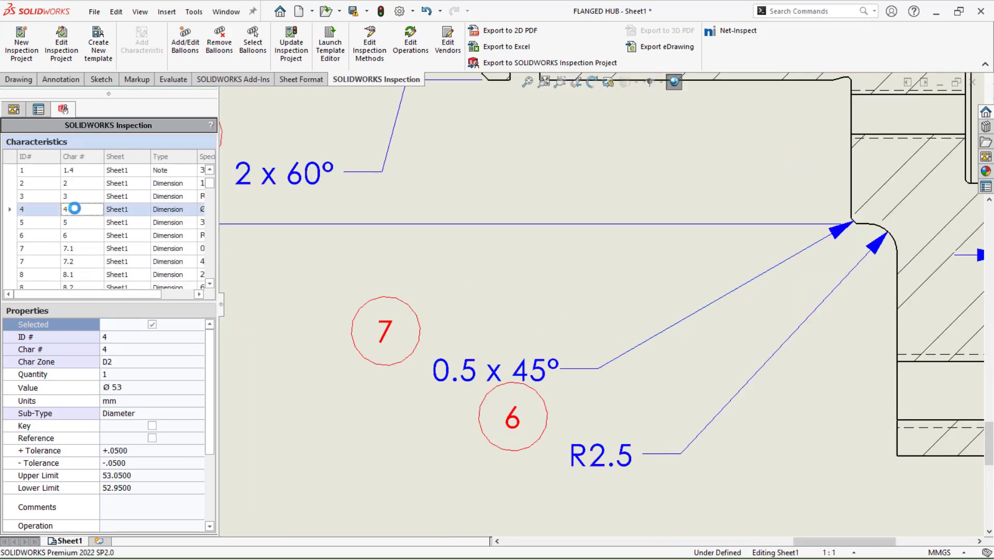
{"action": "right_click", "coordinate": [75, 209]}
{"action": "left_click", "coordinate": [98, 221]}
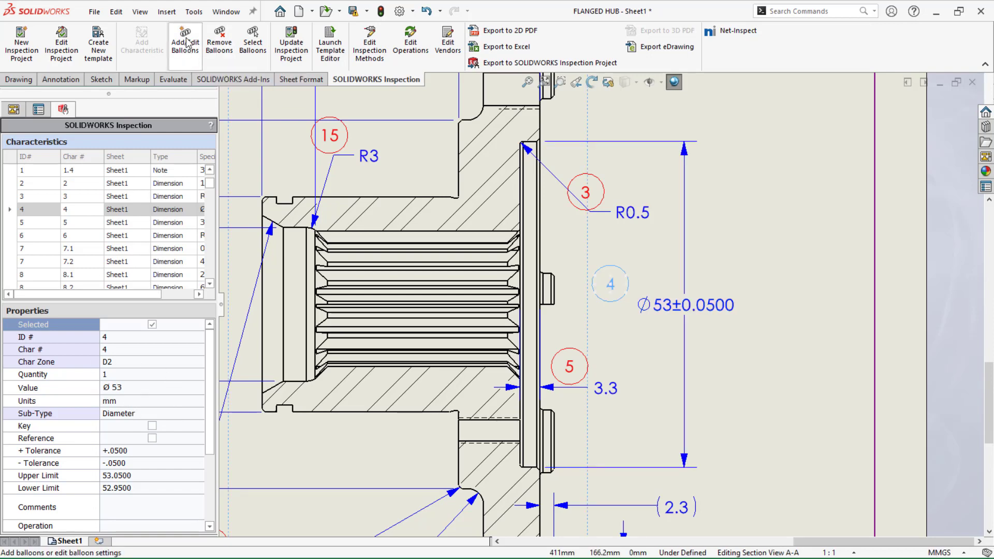
Change the regular balloon shape to Hexagon in the ballooning settings and apply it to the project
{"action": "left_click", "coordinate": [186, 38]}
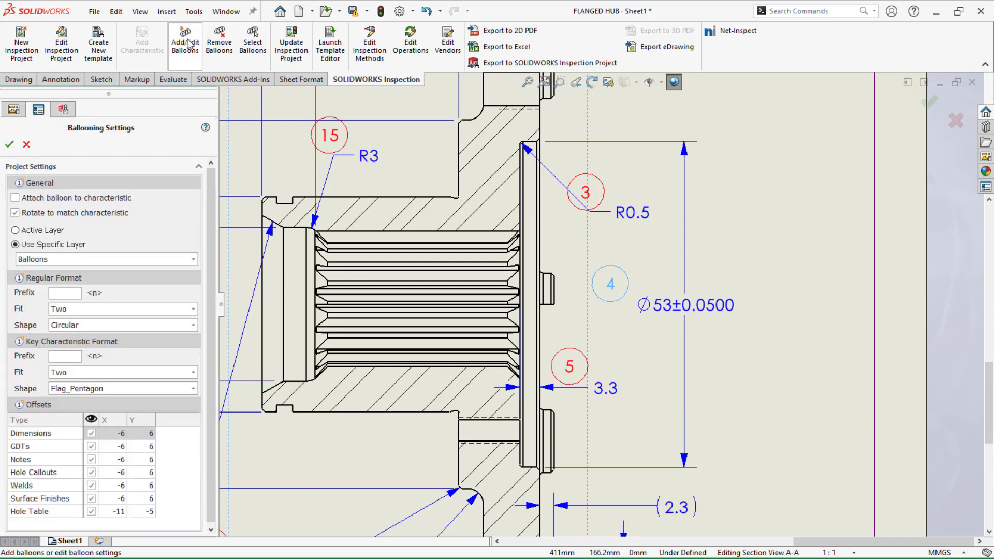
{"action": "left_click_drag", "start_coordinate": [210, 229], "coordinate": [211, 257]}
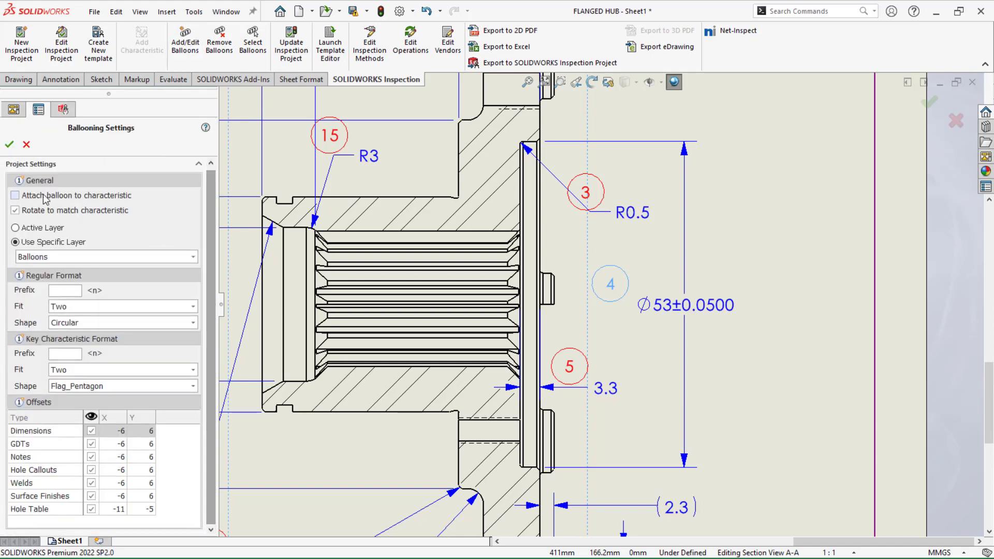
{"action": "left_click", "coordinate": [101, 200]}
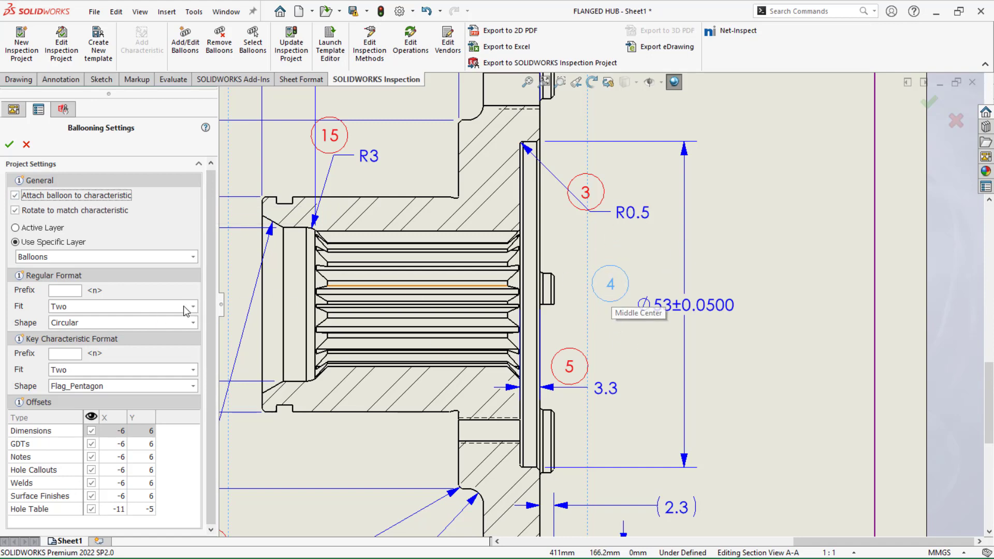
{"action": "left_click", "coordinate": [193, 322]}
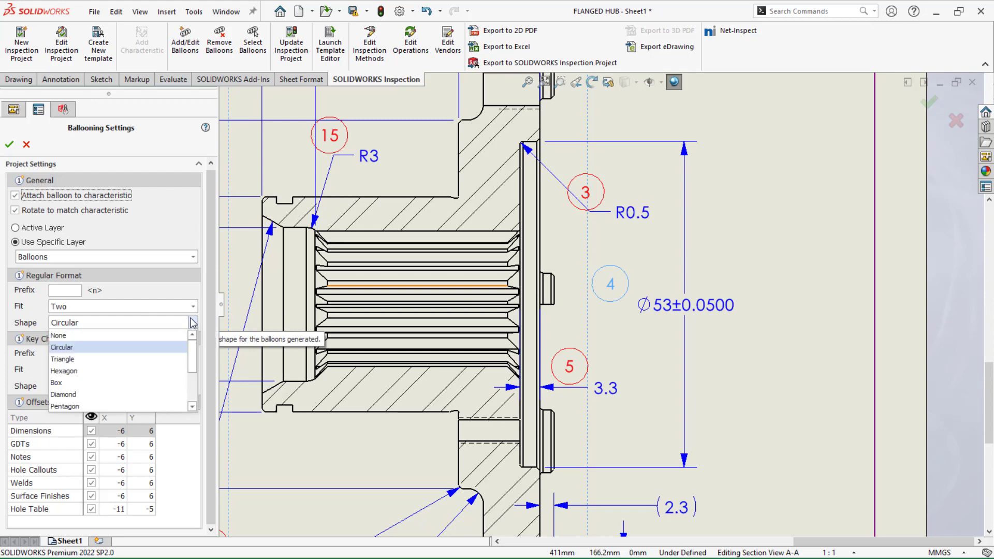
{"action": "left_click", "coordinate": [111, 372]}
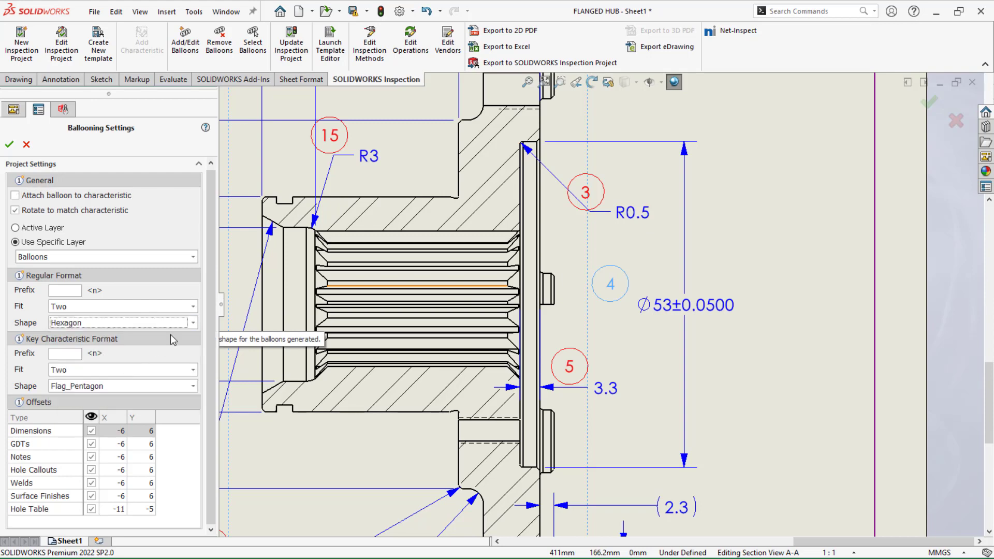
{"action": "mouse_move", "coordinate": [212, 326]}
{"action": "left_mouse_down"}
{"action": "mouse_move", "coordinate": [209, 381]}
{"action": "mouse_move", "coordinate": [206, 320]}
{"action": "left_mouse_up"}
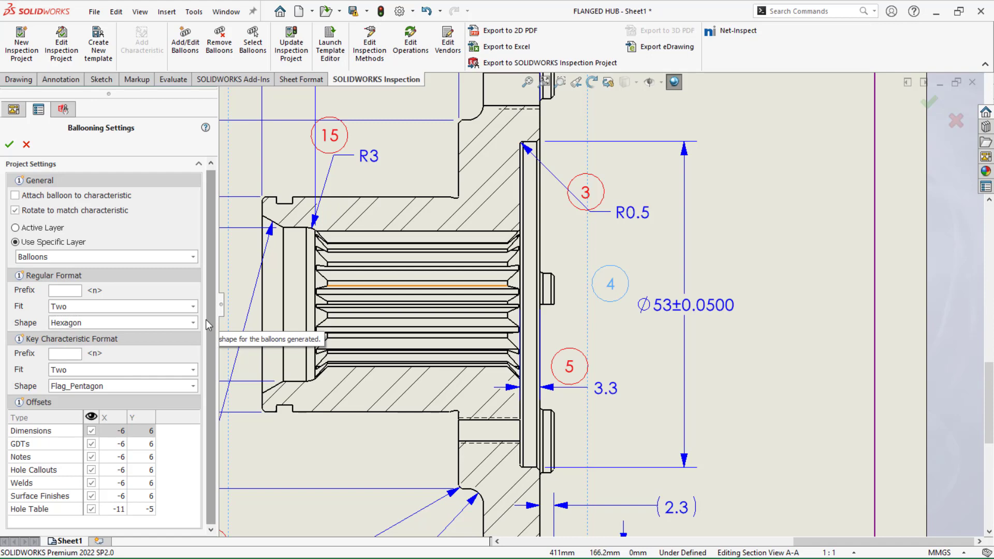
{"action": "left_click", "coordinate": [9, 144]}
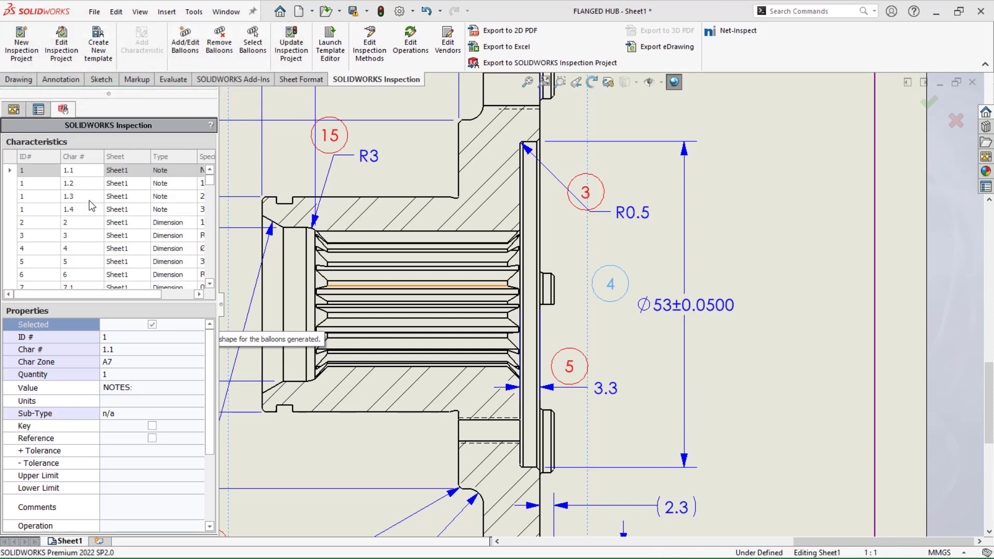
Examine the hexagonal balloons across the section and front views of the flanged hub drawing
{"action": "scroll", "coordinate": [414, 299], "scroll_direction": "up", "scroll_amount": 3}
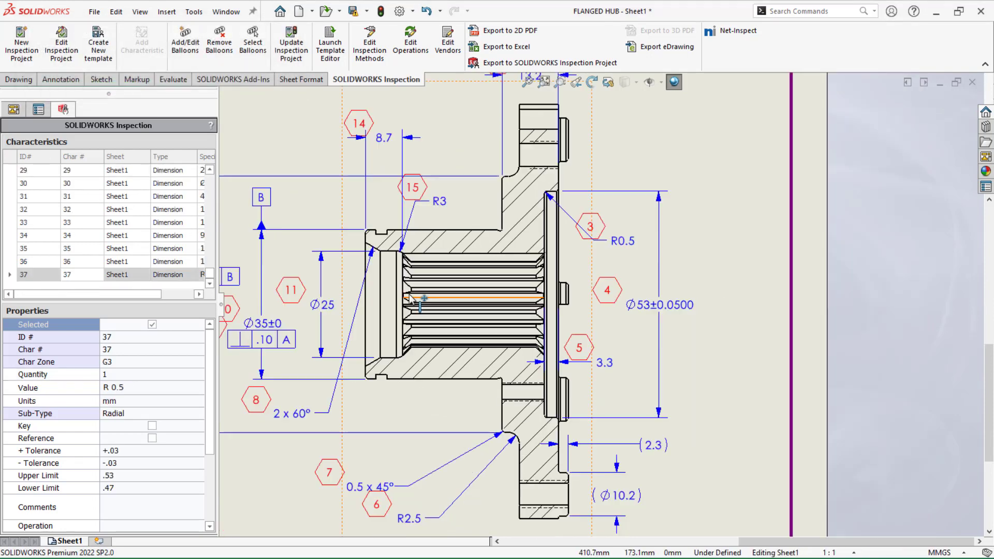
{"action": "scroll", "coordinate": [414, 300], "scroll_direction": "up", "scroll_amount": 2}
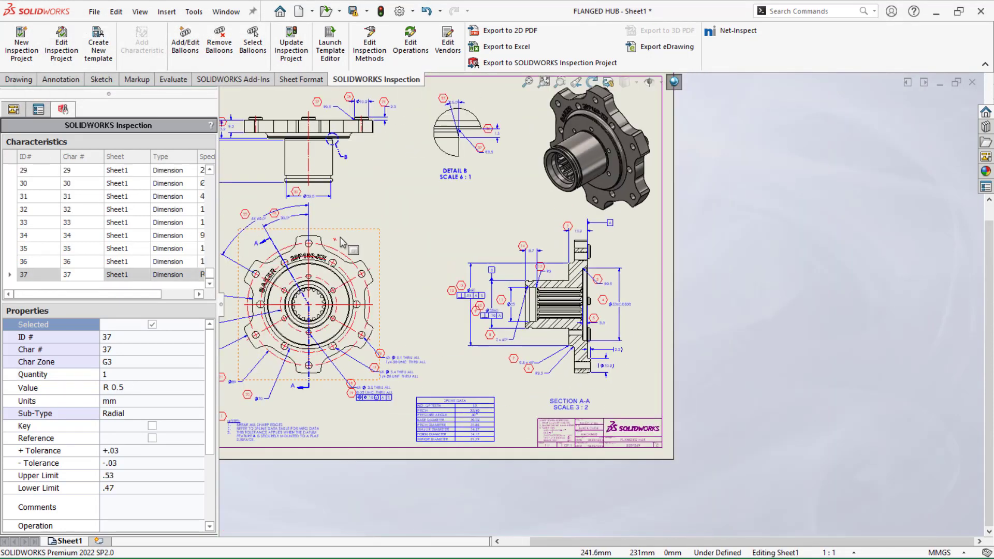
{"action": "scroll", "coordinate": [285, 278], "scroll_direction": "up", "scroll_amount": 2}
{"action": "scroll", "coordinate": [286, 280], "scroll_direction": "down", "scroll_amount": 3}
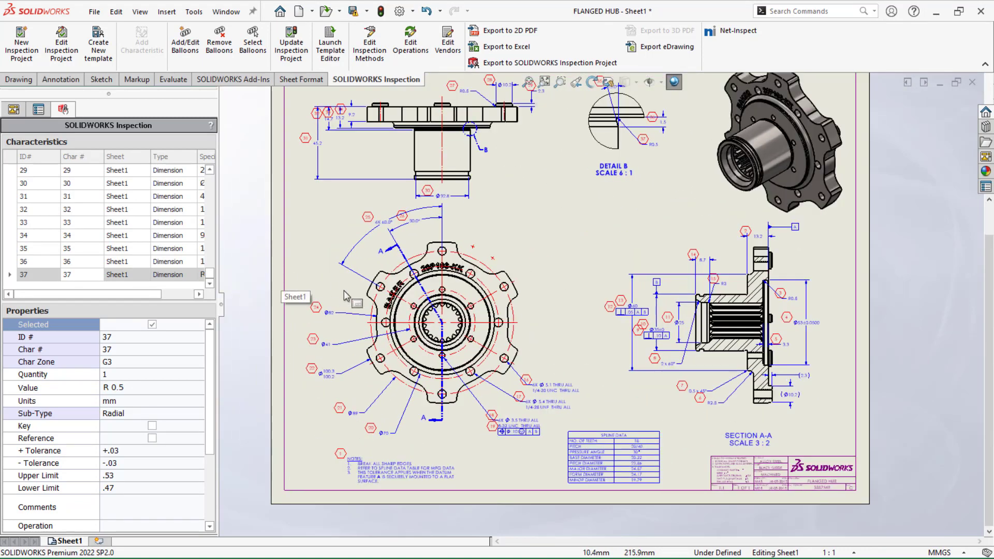
{"action": "scroll", "coordinate": [346, 296], "scroll_direction": "down", "scroll_amount": 1}
{"action": "left_click", "coordinate": [226, 379]}
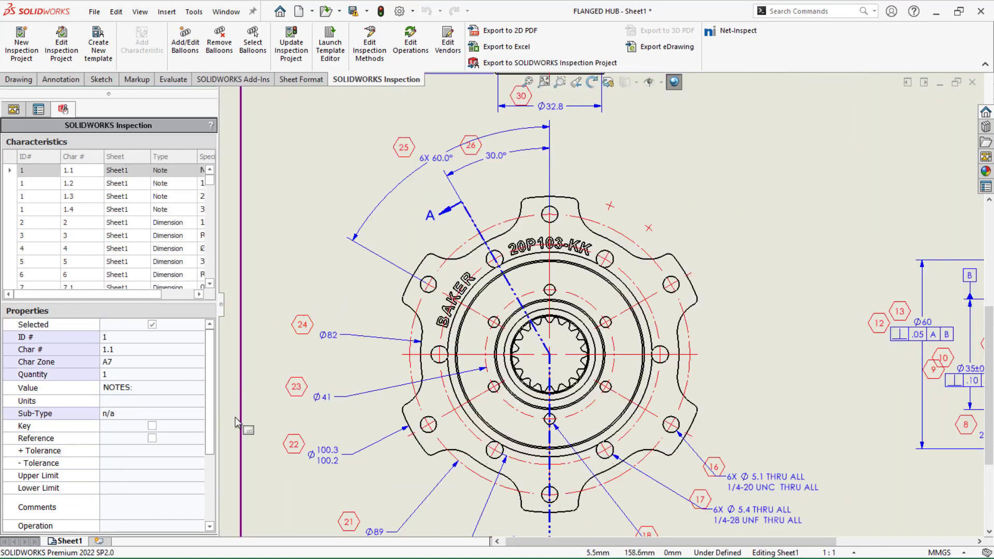
Save the current inspection settings as a new template file named IN in the Templates folder
{"action": "left_click", "coordinate": [89, 52]}
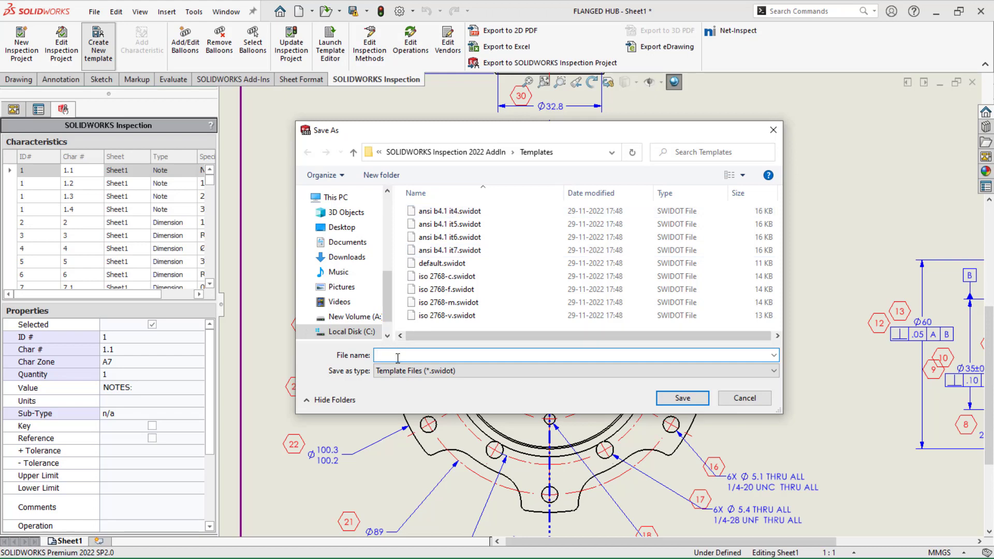
{"action": "type", "text": "INAYA001"}
{"action": "left_click", "coordinate": [665, 400]}
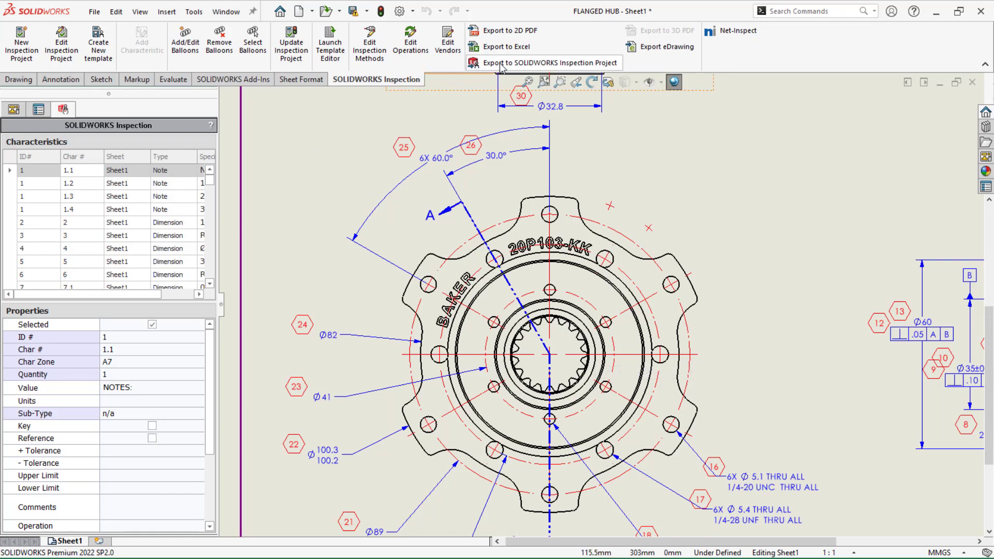
Export the drawing as a SOLIDWORKS Inspection project named FLANGED HUB and open it in the standalone SOLIDWORKS Inspection application
{"action": "left_click", "coordinate": [517, 63]}
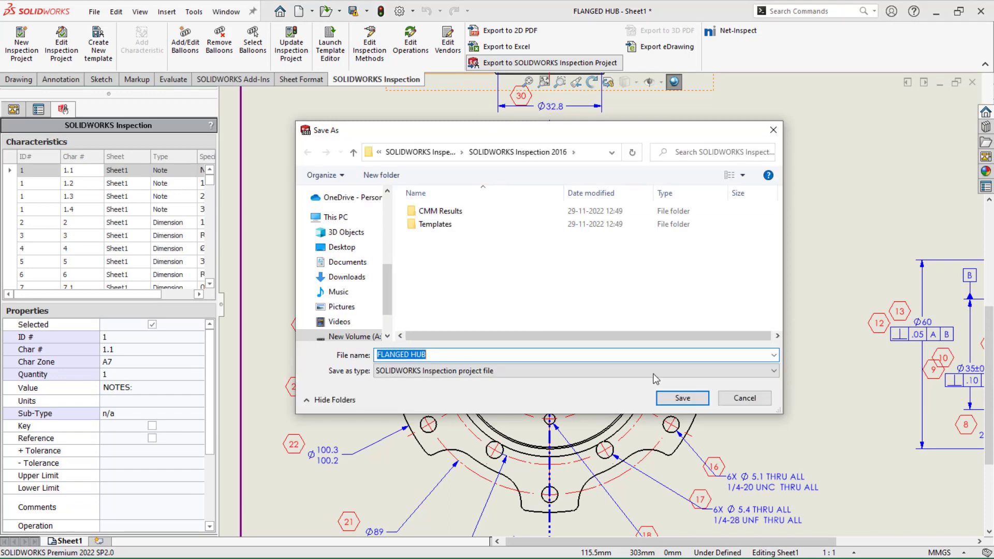
{"action": "left_click", "coordinate": [681, 397]}
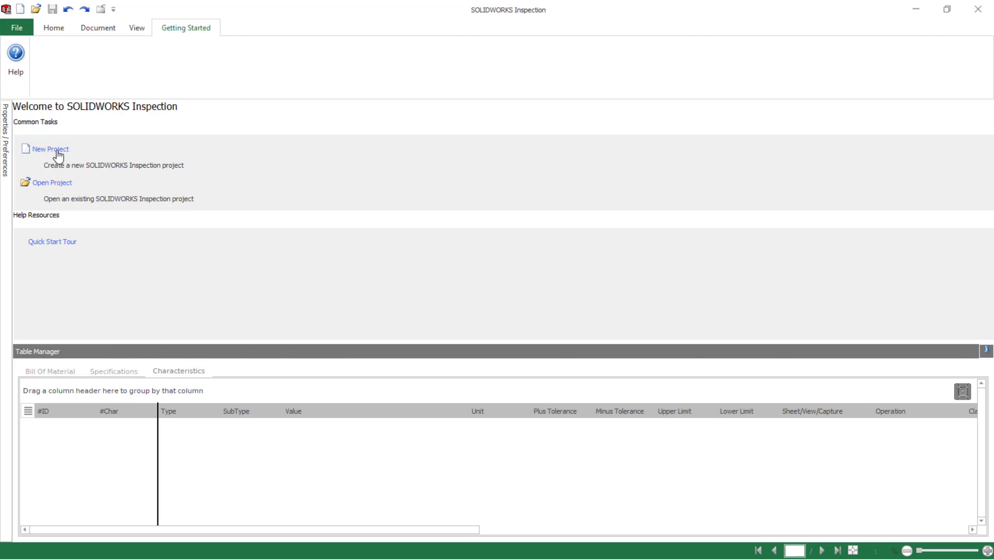
{"action": "left_click", "coordinate": [125, 176]}
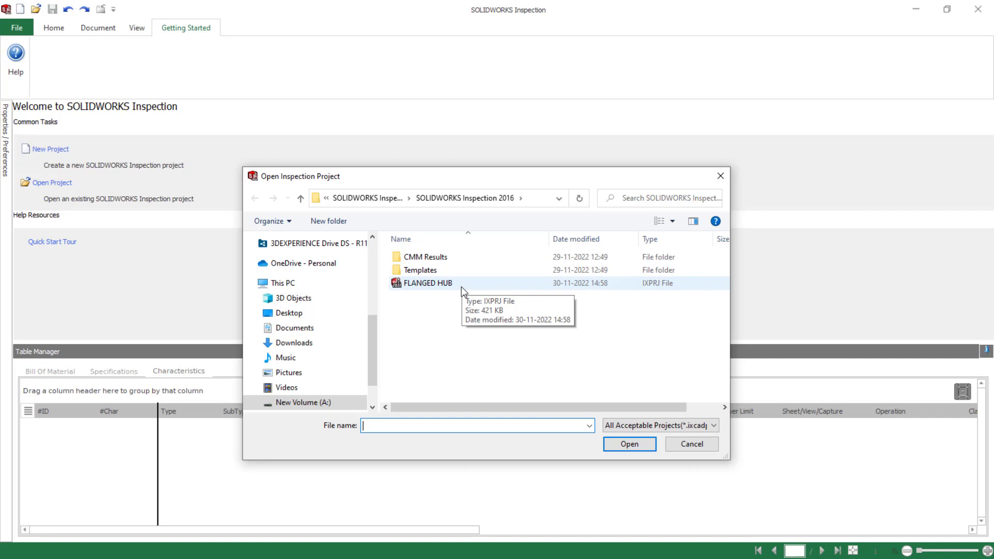
{"action": "left_click", "coordinate": [463, 285]}
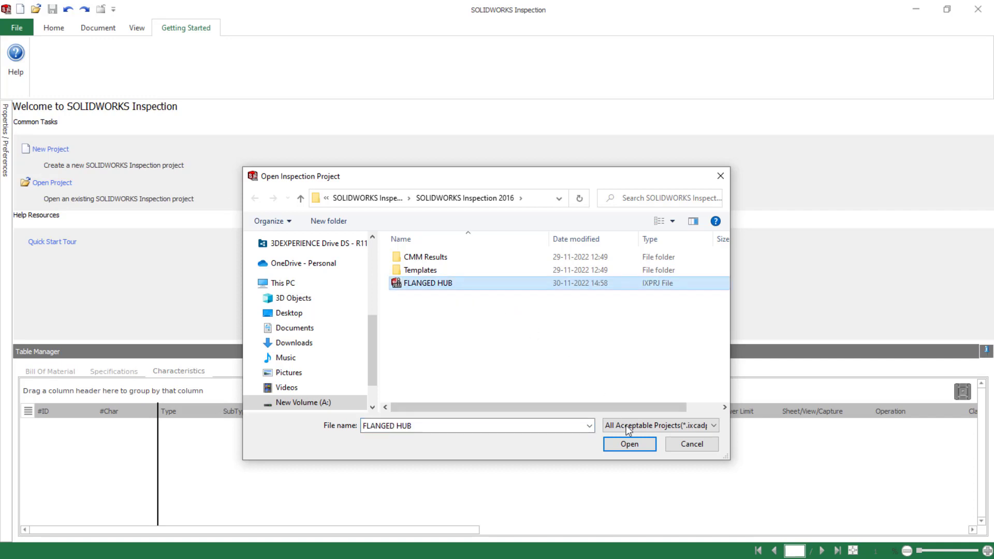
{"action": "left_click", "coordinate": [629, 444]}
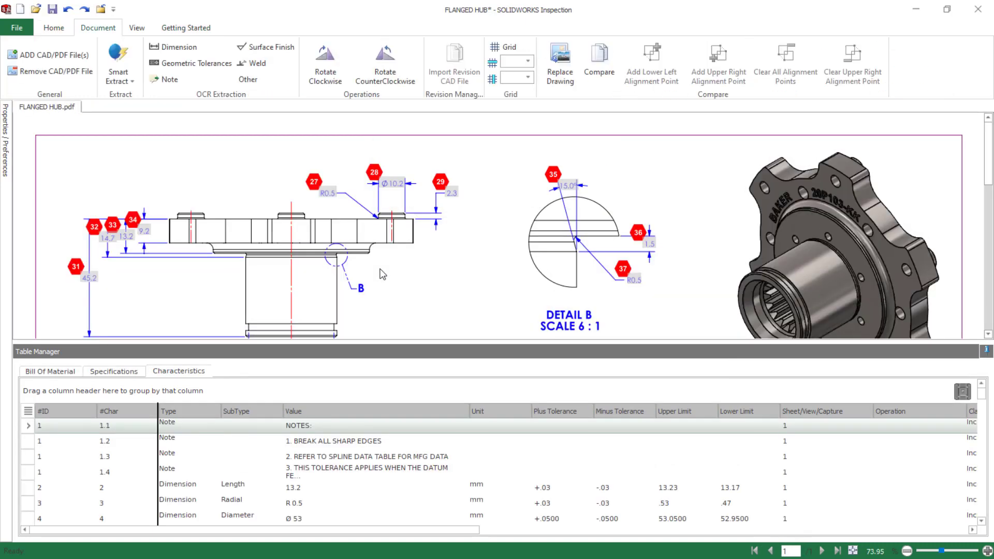
Review the whole ballooned drawing and the characteristics table, including its Method, Comments, Key and File Name columns
{"action": "left_click", "coordinate": [853, 551]}
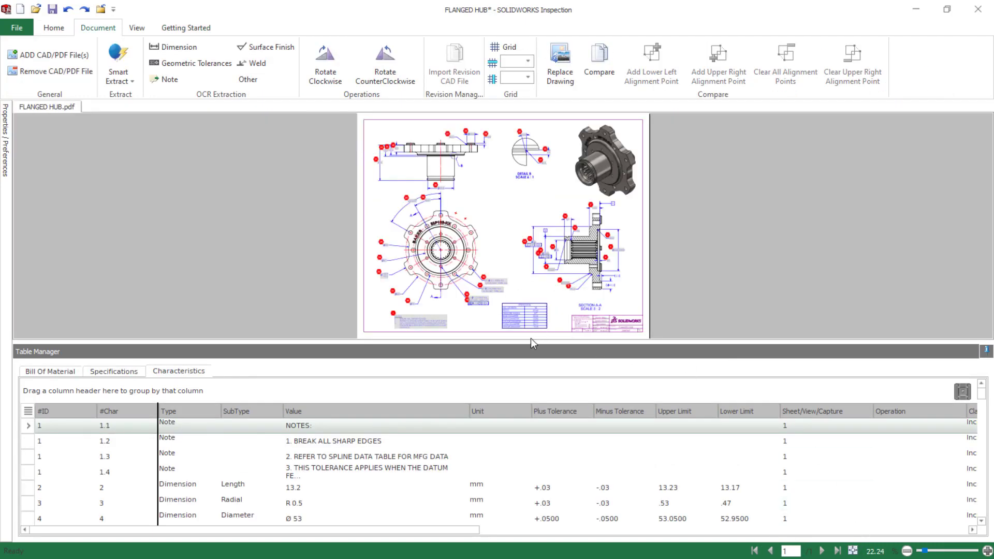
{"action": "left_click_drag", "start_coordinate": [530, 339], "coordinate": [538, 476]}
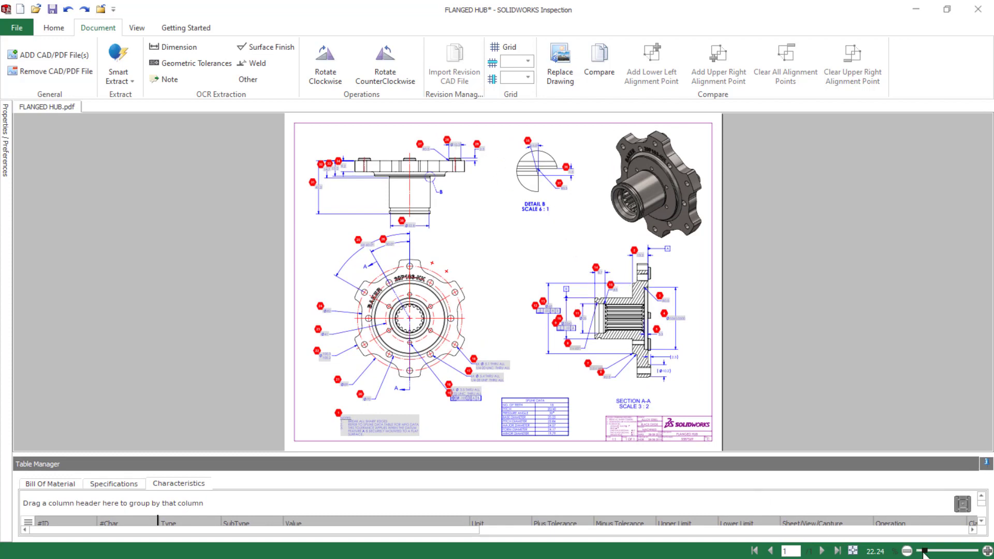
{"action": "left_click_drag", "start_coordinate": [925, 551], "coordinate": [929, 553]}
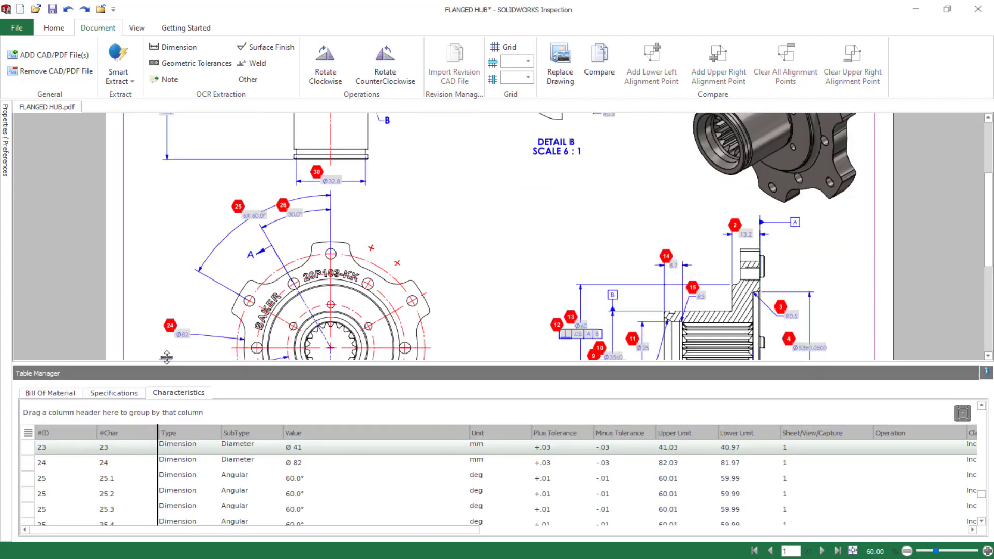
{"action": "left_click_drag", "start_coordinate": [167, 362], "coordinate": [167, 357]}
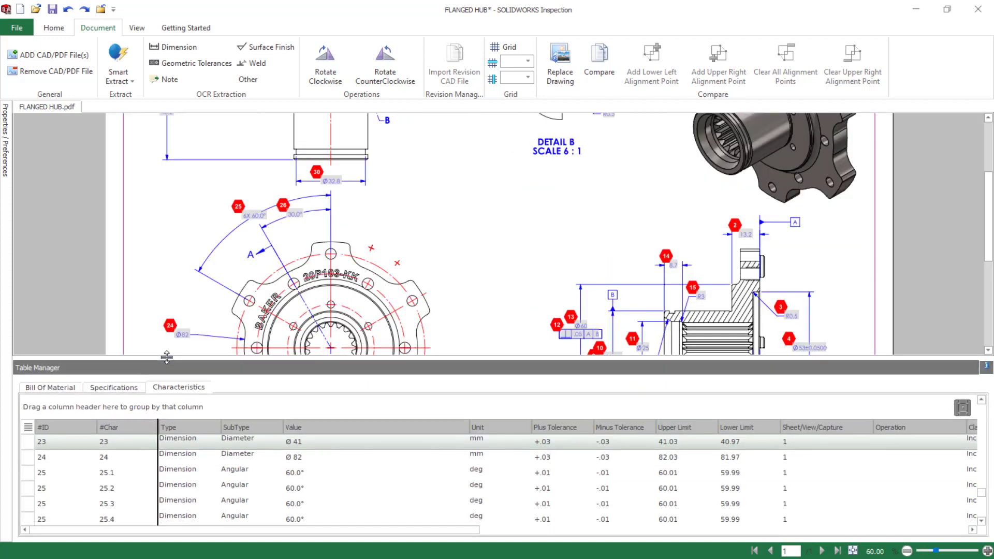
{"action": "left_click_drag", "start_coordinate": [269, 530], "coordinate": [888, 541]}
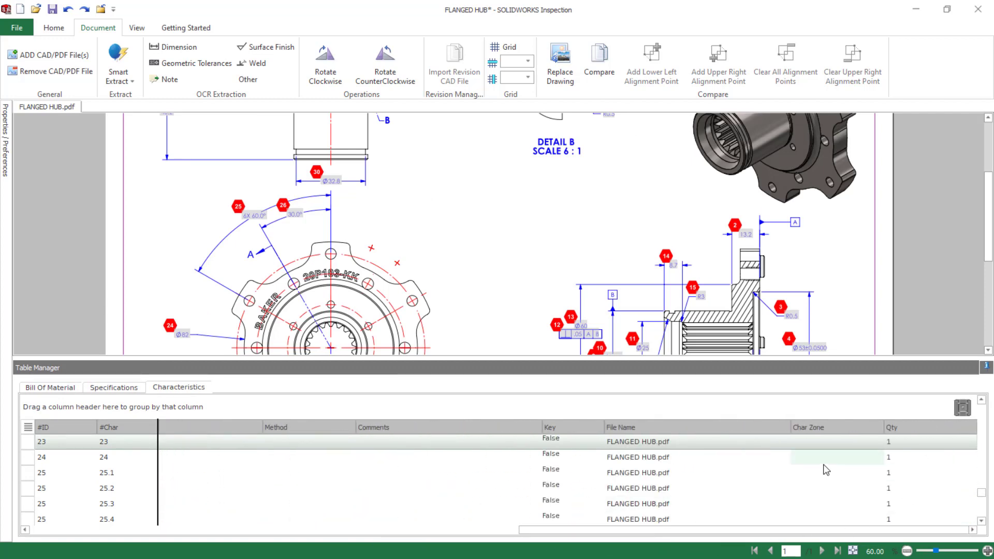
Open the options and review the General application settings and the Characteristic and Display project settings
{"action": "left_click", "coordinate": [52, 31]}
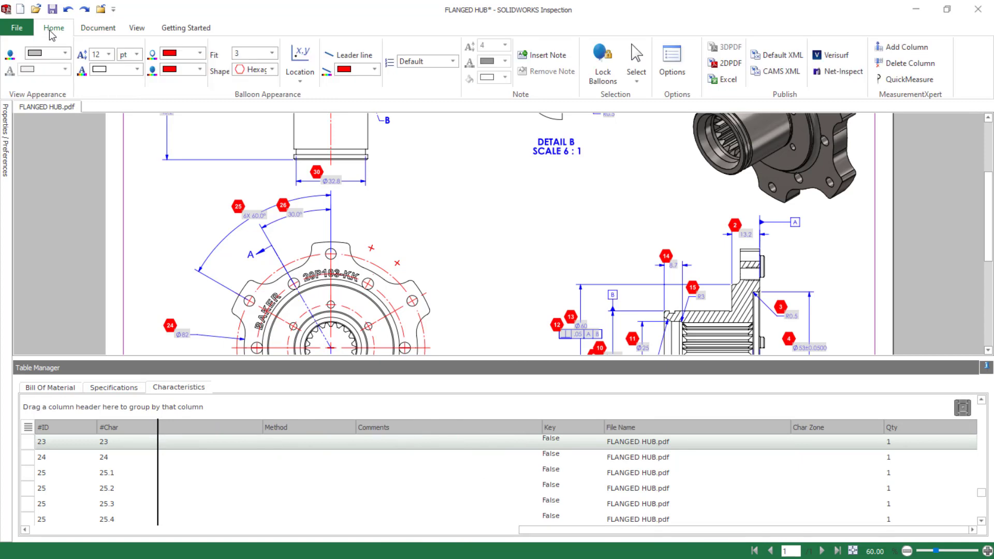
{"action": "left_click", "coordinate": [673, 66]}
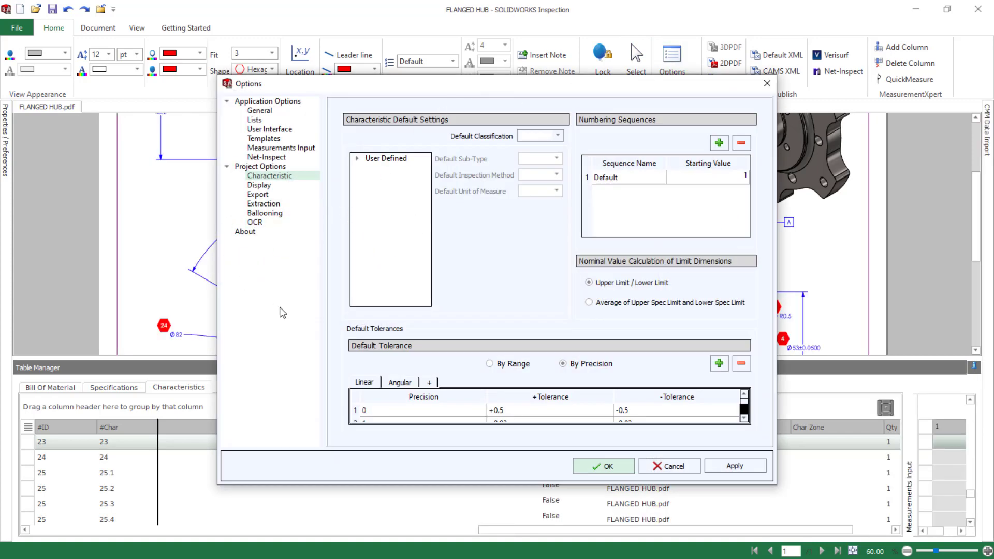
{"action": "left_click", "coordinate": [269, 102]}
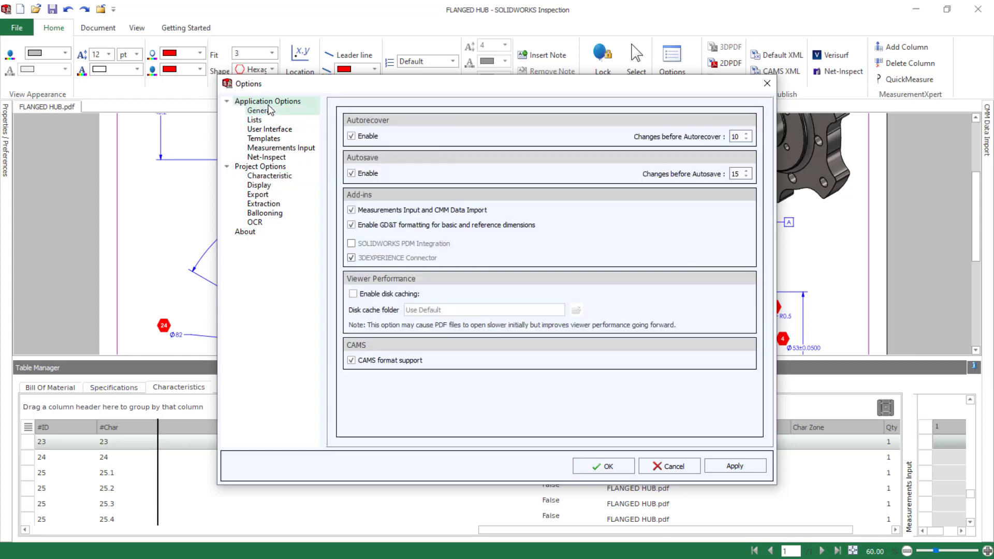
{"action": "left_click", "coordinate": [260, 110]}
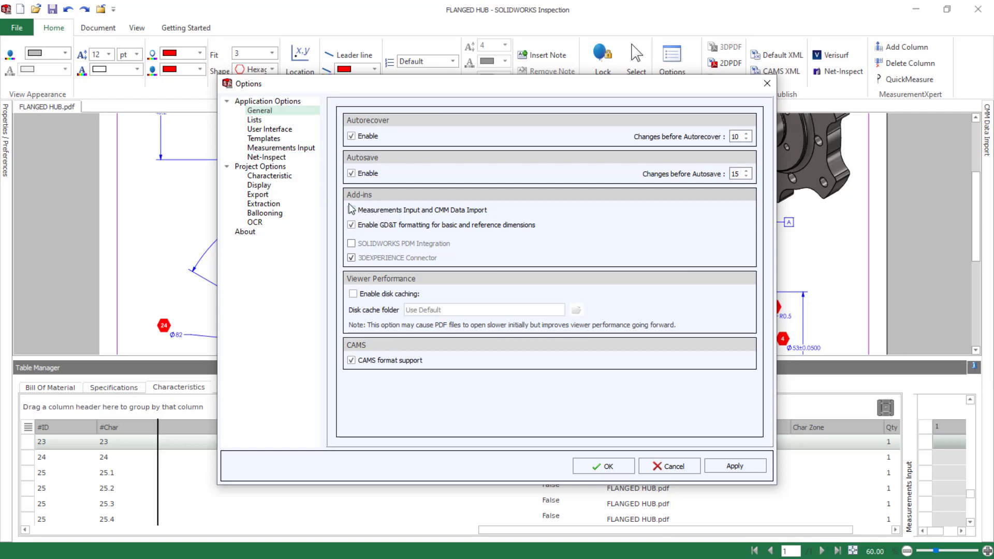
{"action": "left_click", "coordinate": [265, 175]}
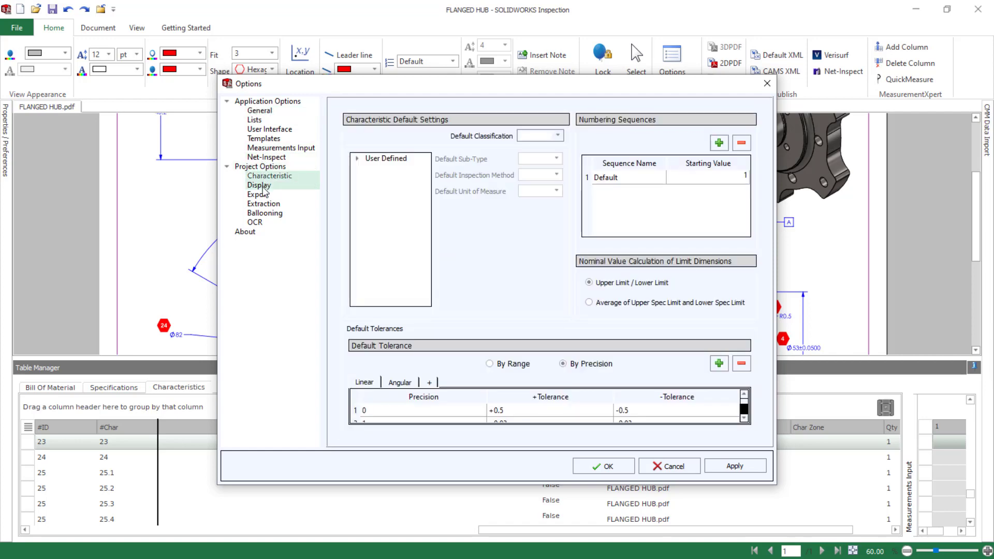
{"action": "left_click", "coordinate": [264, 185]}
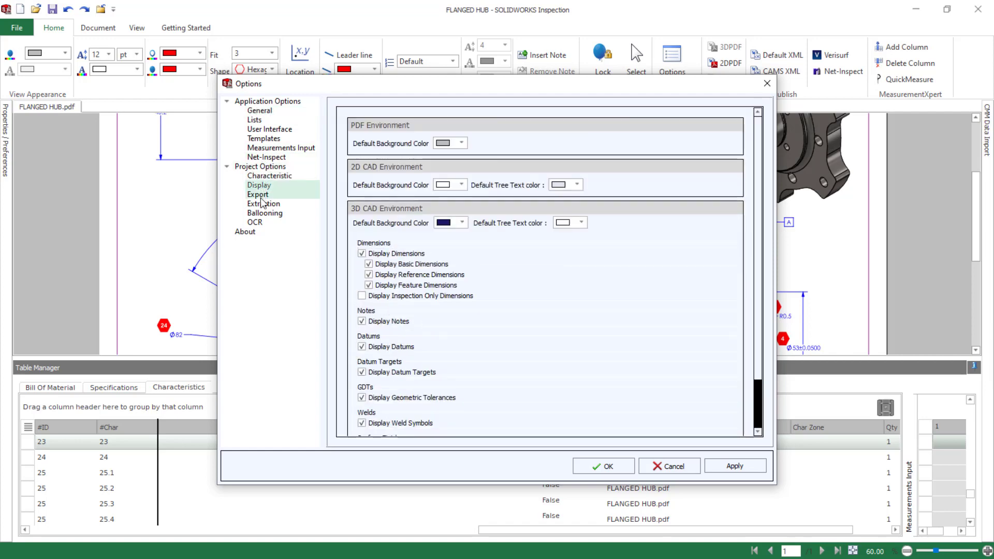
Set the balloon fill color to the standard green in the Ballooning project options and apply the change
{"action": "left_click", "coordinate": [265, 213]}
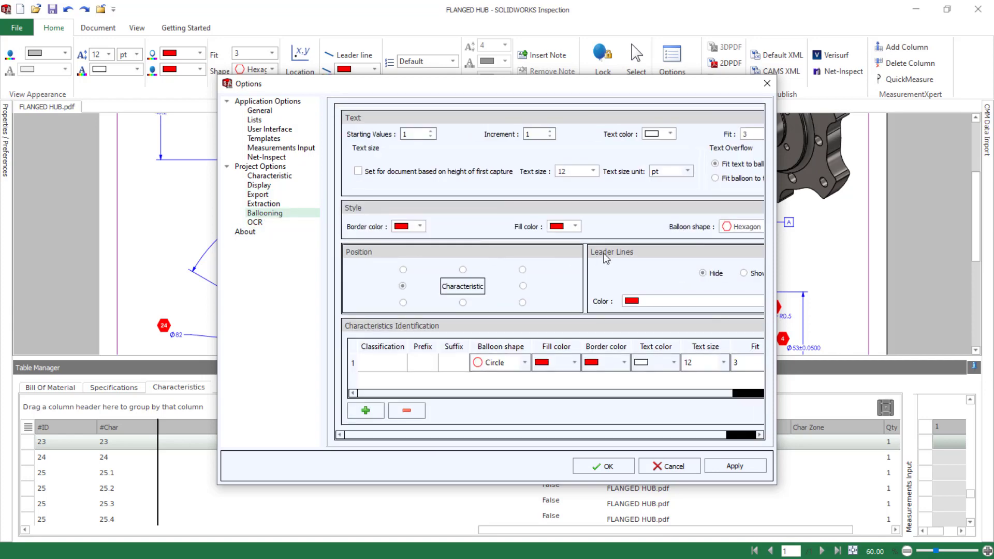
{"action": "left_click", "coordinate": [575, 226]}
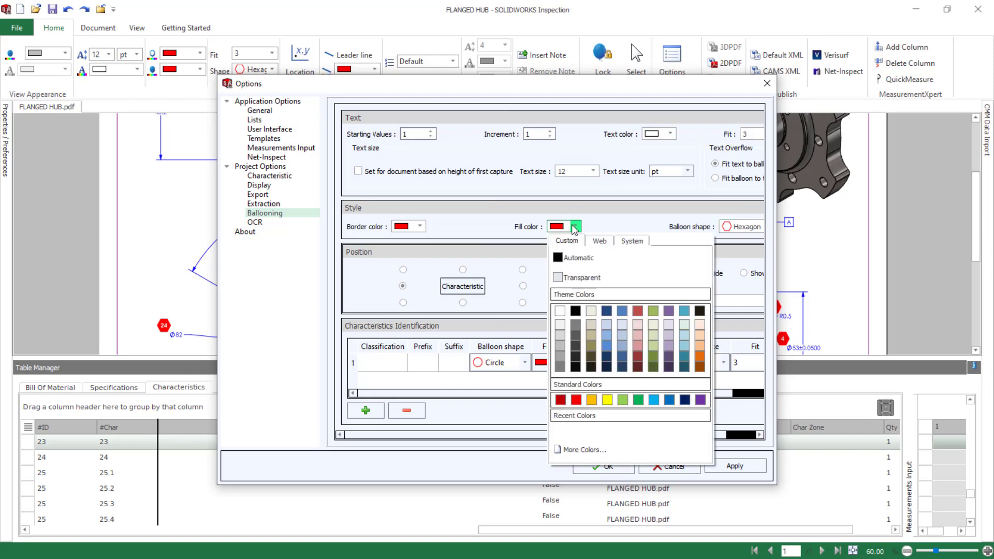
{"action": "left_click", "coordinate": [638, 399]}
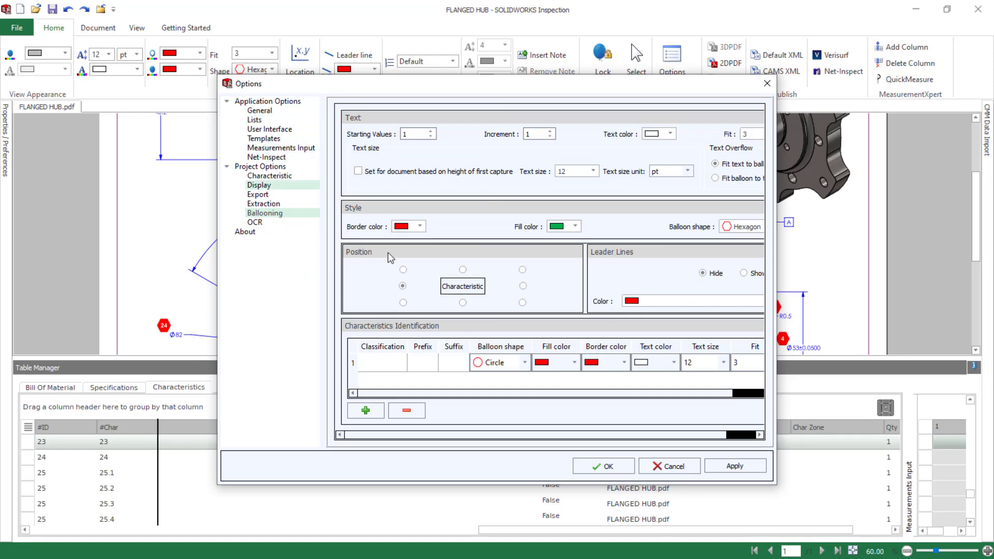
{"action": "left_click", "coordinate": [734, 466]}
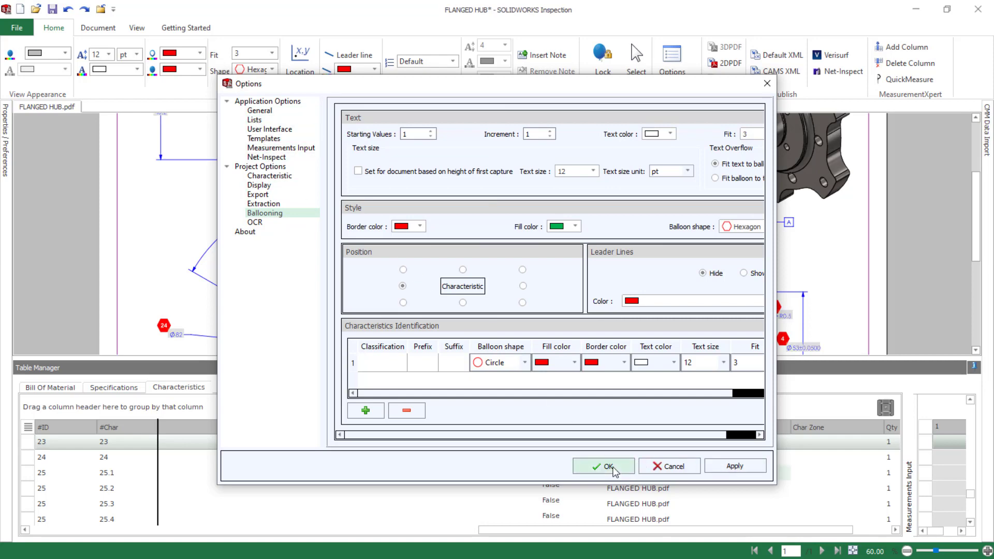
{"action": "left_click", "coordinate": [609, 466]}
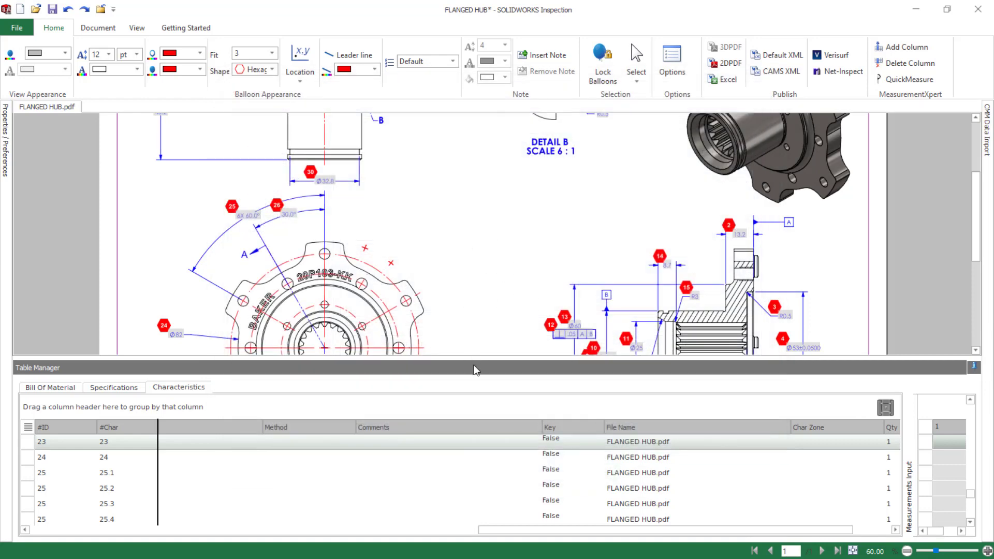
Enlarge the characteristics table area and widen Measurements Input, with the Type, SubType and Value columns shown beside it
{"action": "mouse_move", "coordinate": [473, 359]}
{"action": "left_mouse_down"}
{"action": "mouse_move", "coordinate": [473, 371]}
{"action": "mouse_move", "coordinate": [473, 328]}
{"action": "left_mouse_up"}
{"action": "left_click_drag", "start_coordinate": [610, 530], "coordinate": [734, 533]}
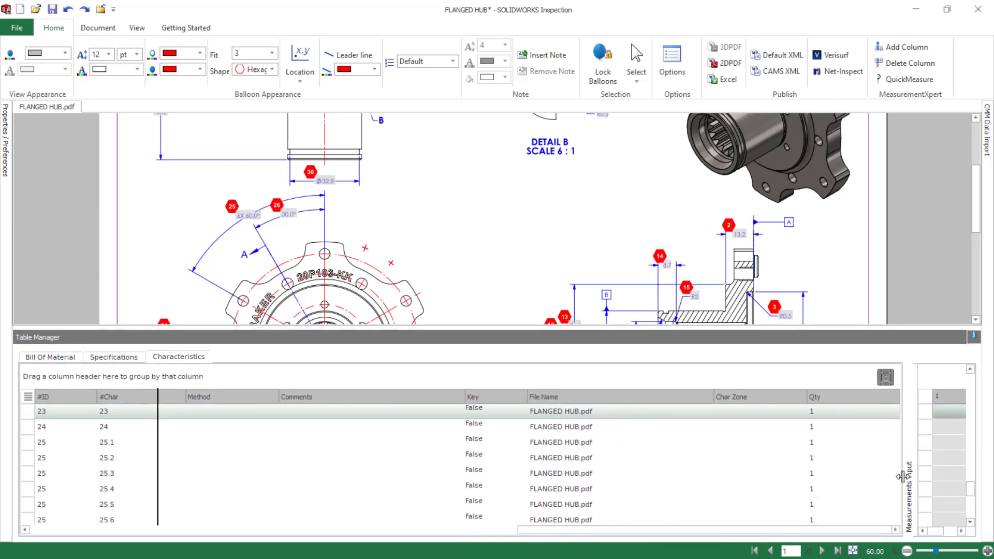
{"action": "left_click_drag", "start_coordinate": [901, 472], "coordinate": [554, 451]}
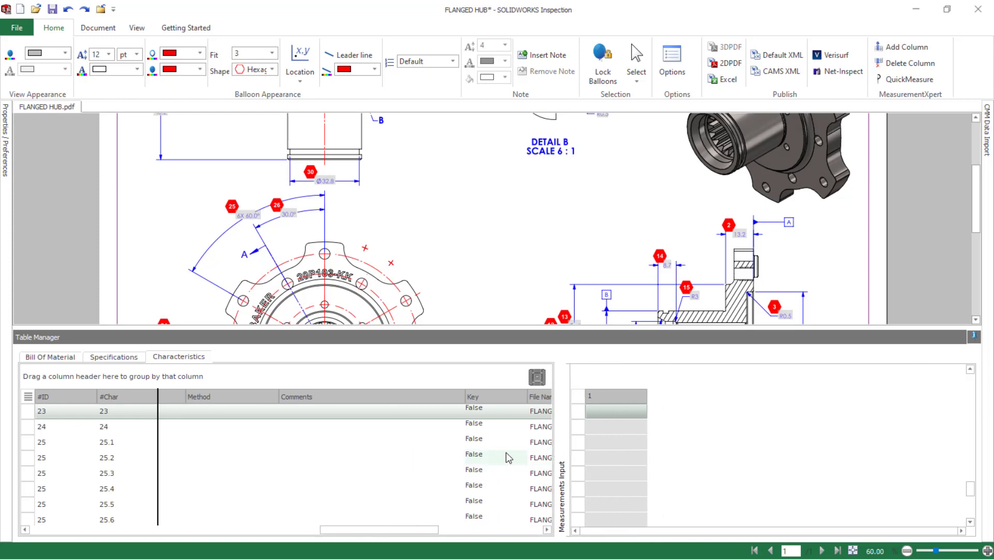
{"action": "left_click_drag", "start_coordinate": [333, 532], "coordinate": [147, 521]}
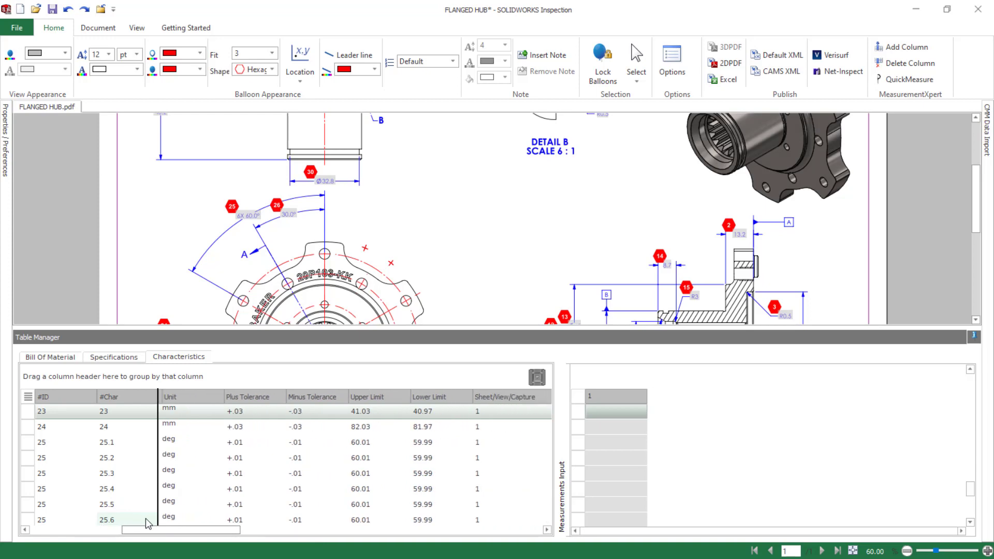
{"action": "left_click_drag", "start_coordinate": [146, 519], "coordinate": [50, 515]}
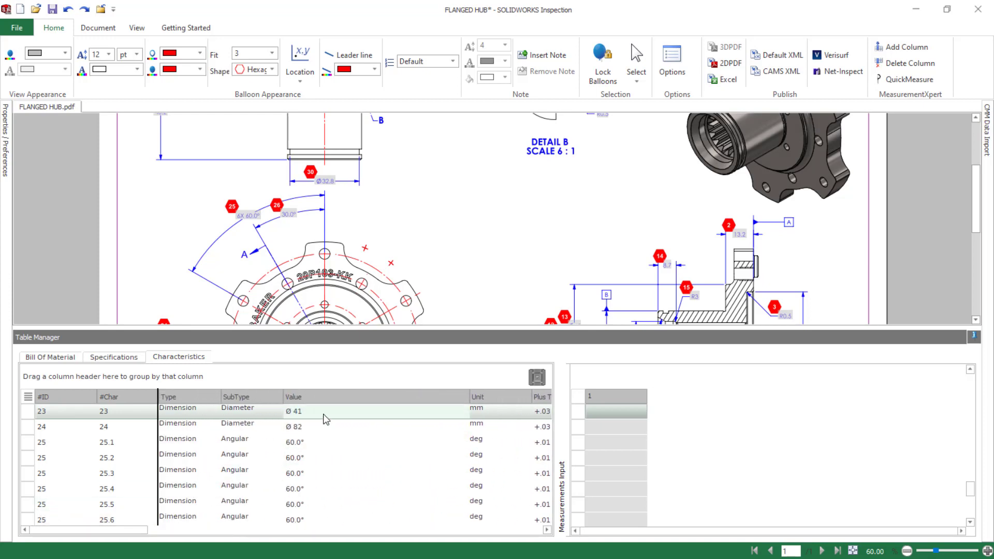
Enter 41.3 as the first measurement of characteristic 23, the Ø 41 diameter
{"action": "left_click", "coordinate": [597, 413]}
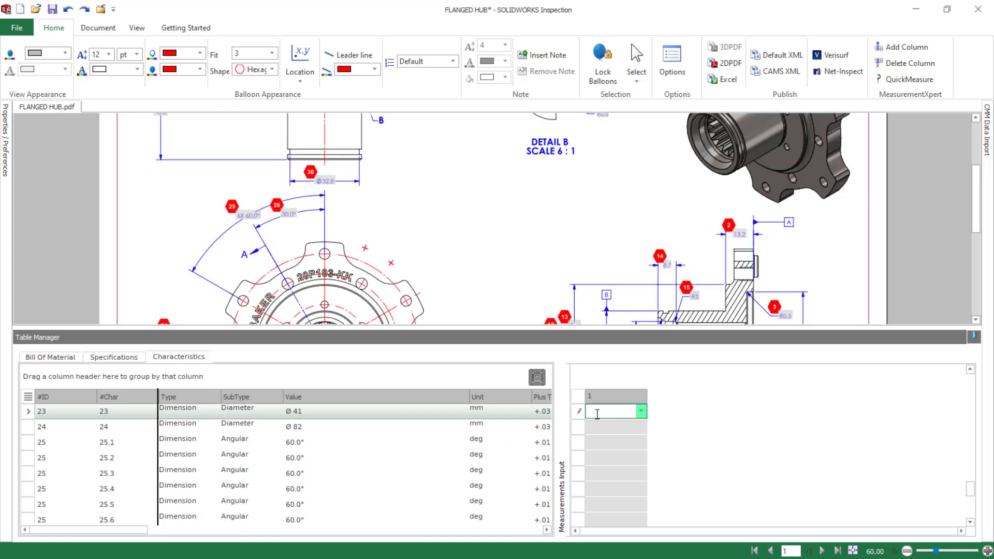
{"action": "type", "text": "41.3"}
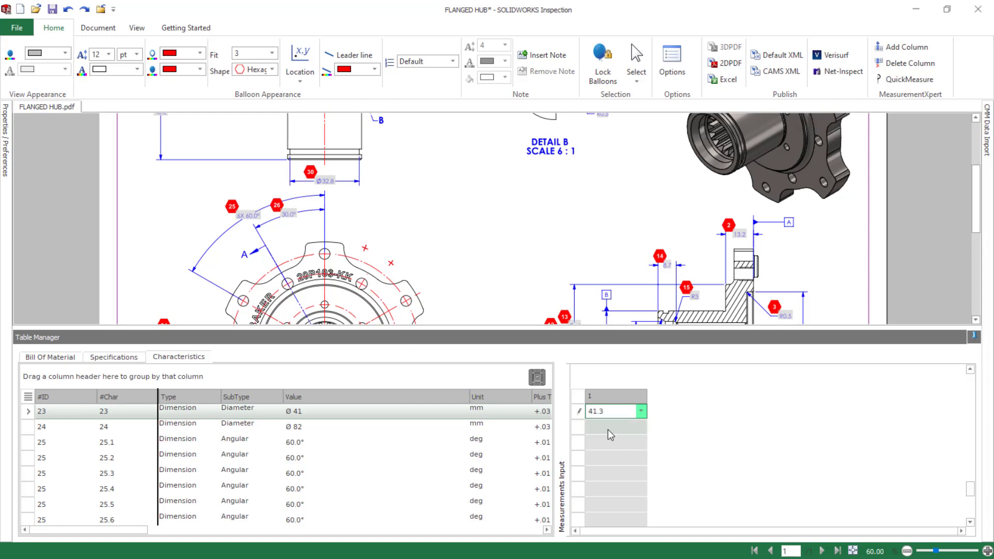
{"action": "key", "text": "Return"}
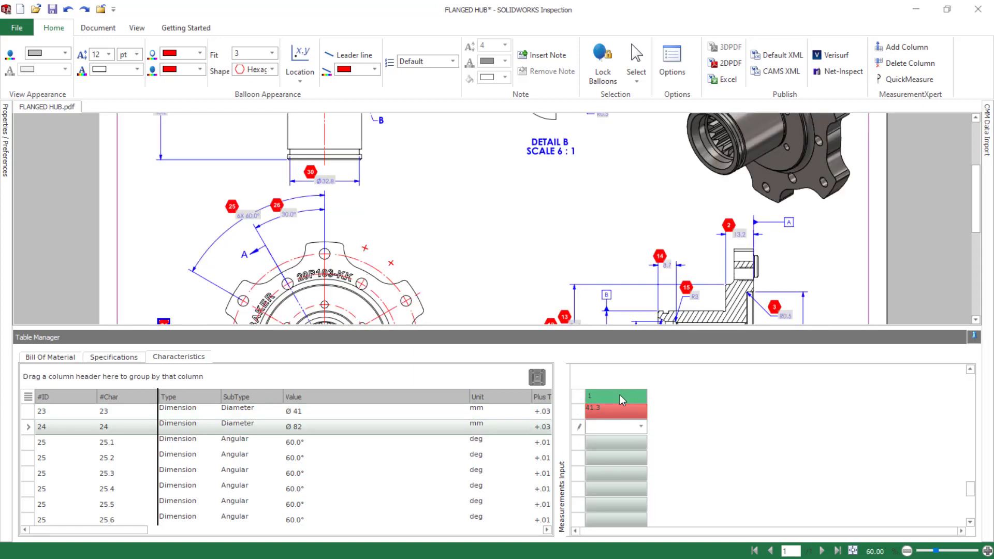
Add a second measurement column and enter 41.02 in it for characteristic 23
{"action": "right_click", "coordinate": [621, 400]}
{"action": "left_click", "coordinate": [647, 410]}
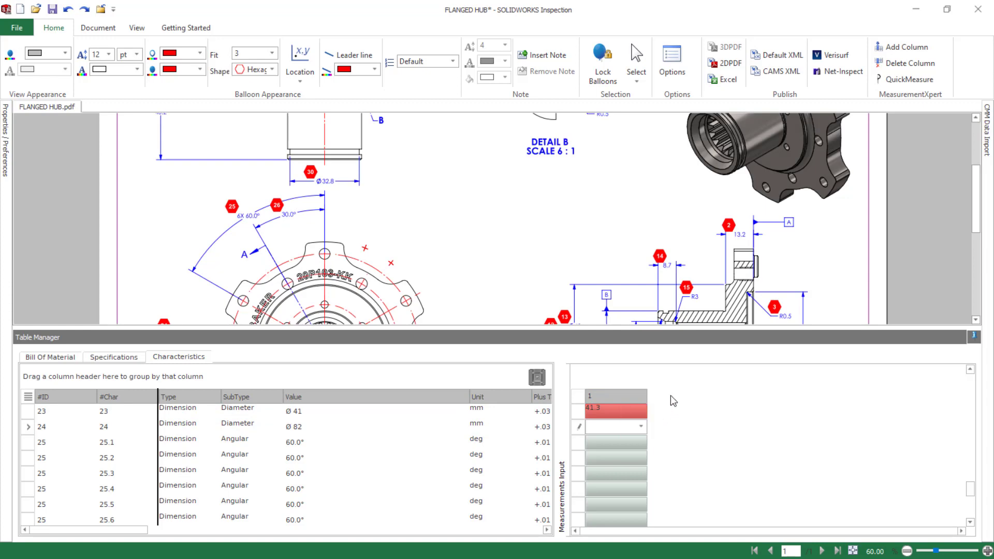
{"action": "left_click", "coordinate": [671, 412]}
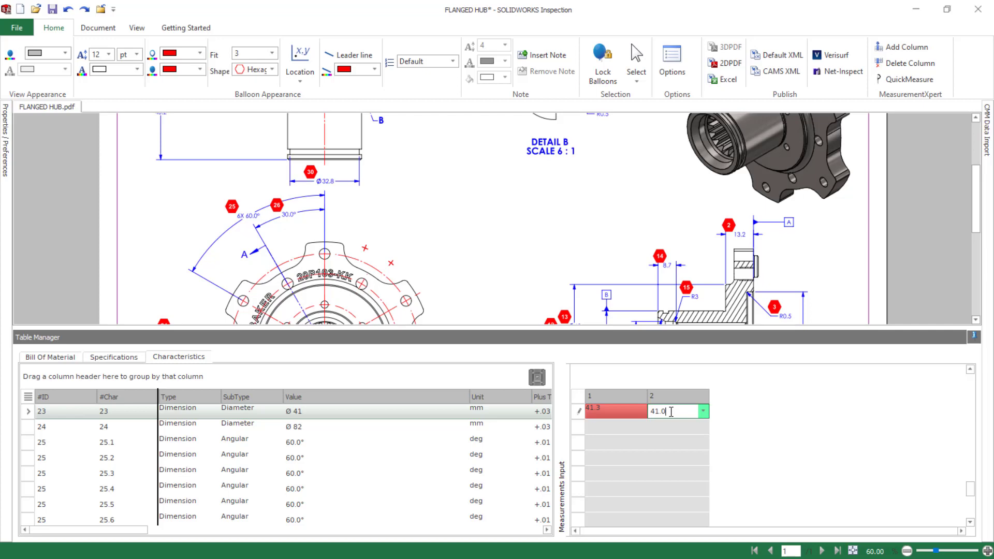
{"action": "left_click", "coordinate": [612, 425]}
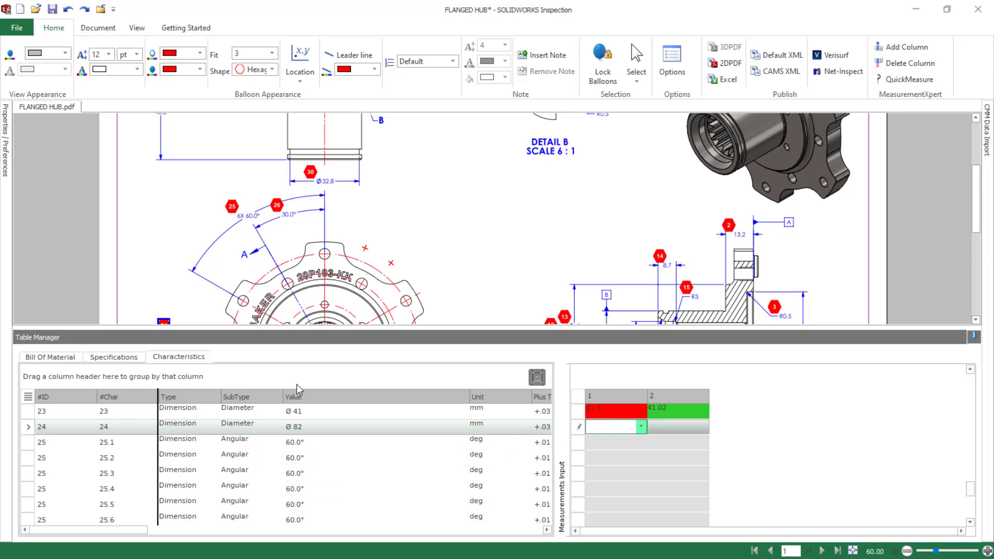
Sort the characteristics by Value and enter 5.12 as the first measurement of characteristic 16.1
{"action": "left_click", "coordinate": [307, 396]}
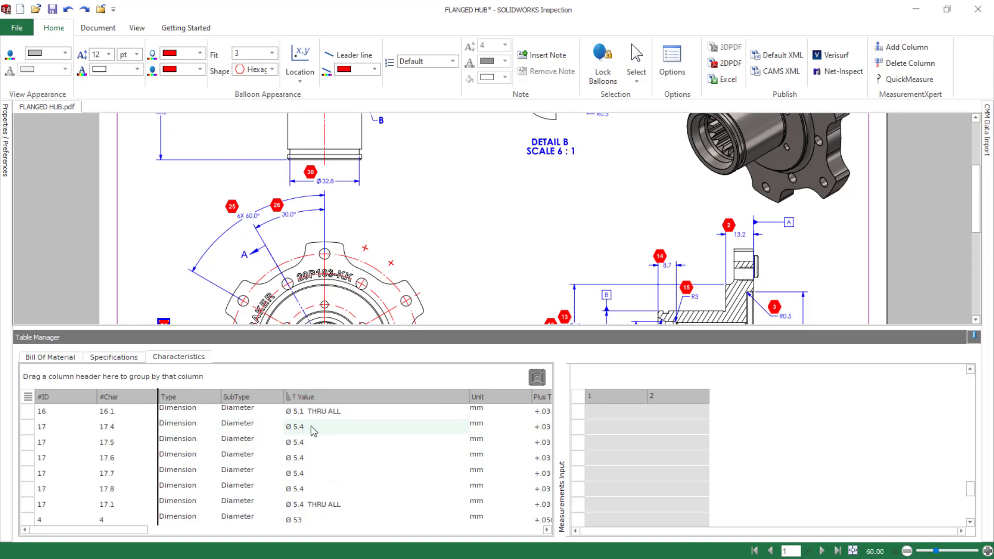
{"action": "left_click", "coordinate": [614, 409]}
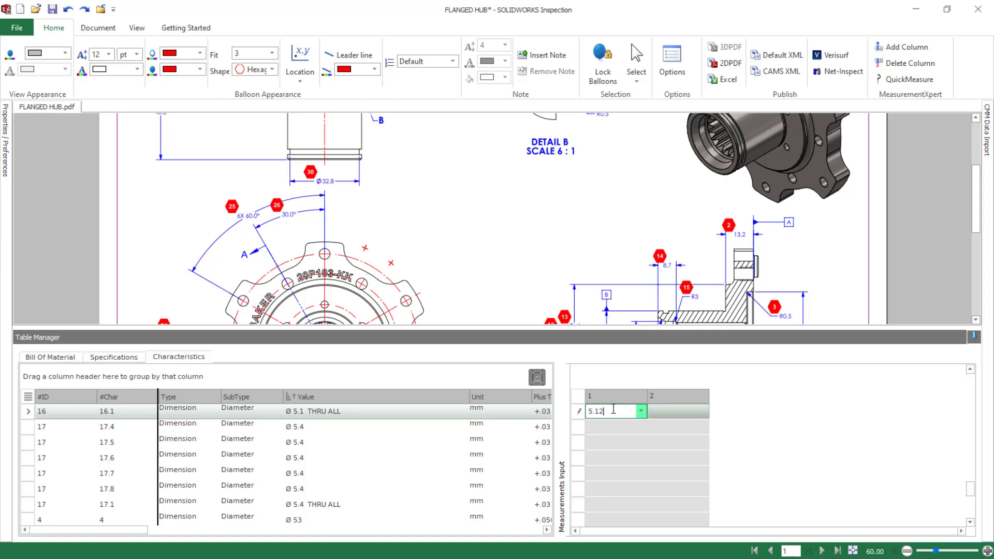
{"action": "key", "text": "Return"}
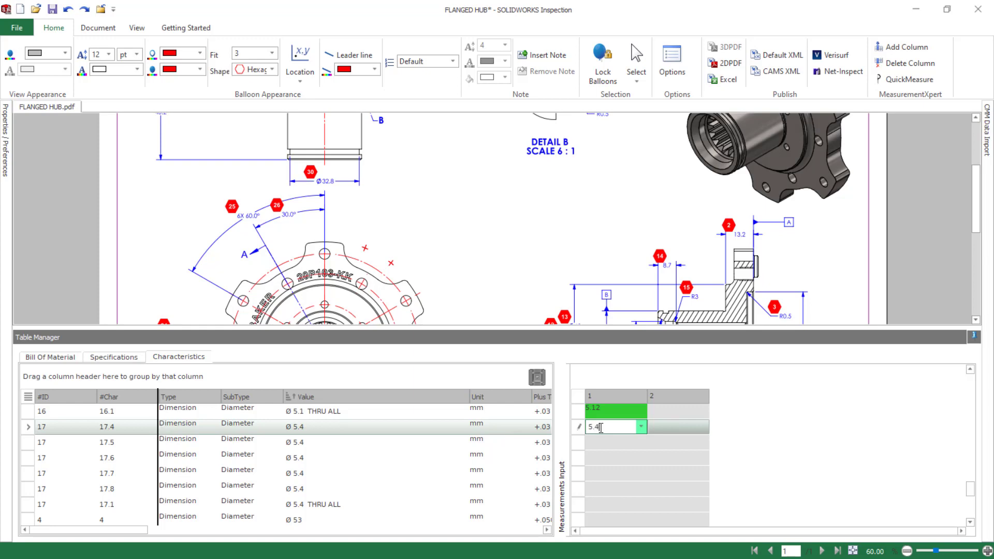
Enter 5.45 as the first and 5.43 as the second measurement of characteristic 17.4
{"action": "type", "text": "5.45"}
{"action": "key", "text": "Return"}
{"action": "left_click", "coordinate": [665, 426]}
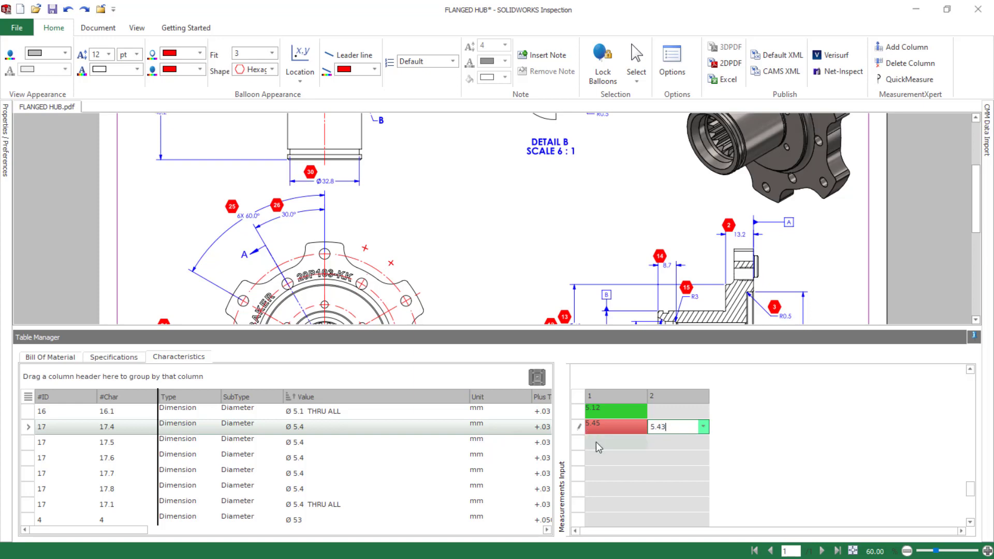
{"action": "key", "text": "Return"}
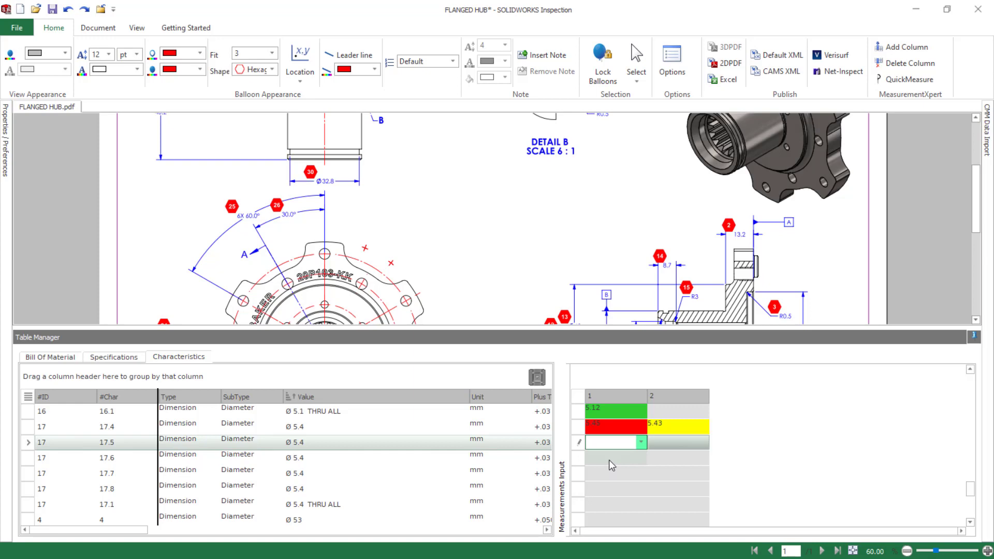
Start an Excel export, select the AS9102.xlt template and expand the document snapshot options
{"action": "scroll", "coordinate": [381, 468], "scroll_direction": "down", "scroll_amount": 3}
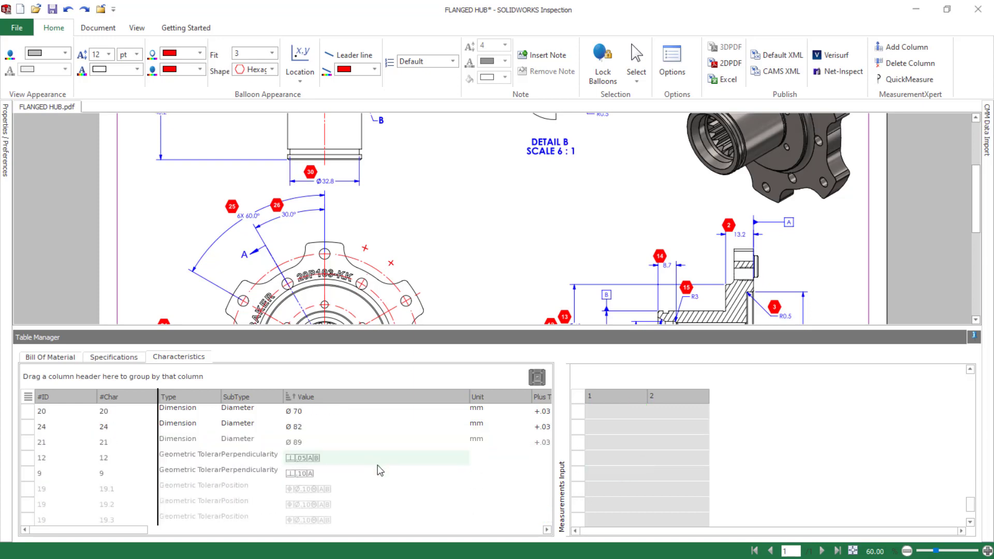
{"action": "scroll", "coordinate": [380, 466], "scroll_direction": "up", "scroll_amount": 5}
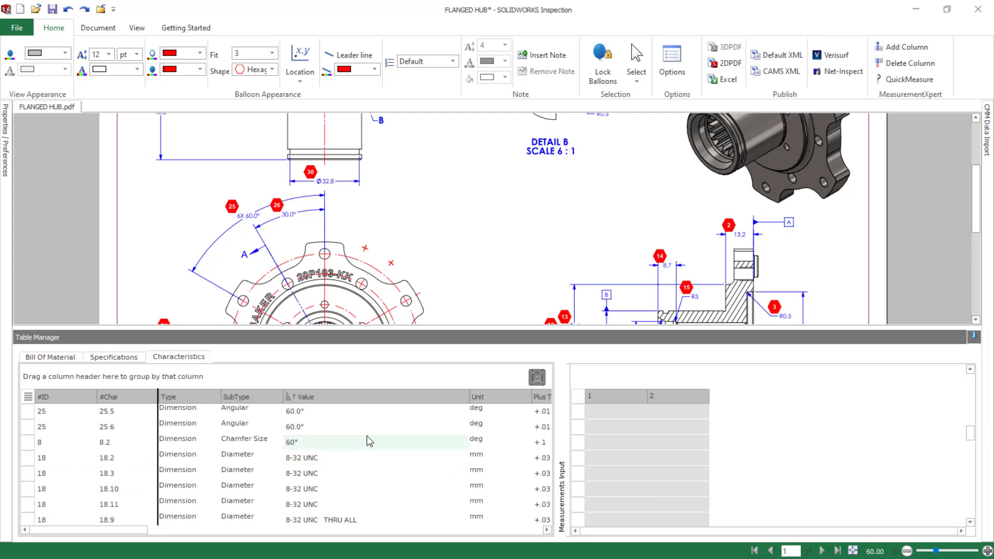
{"action": "left_click", "coordinate": [723, 80]}
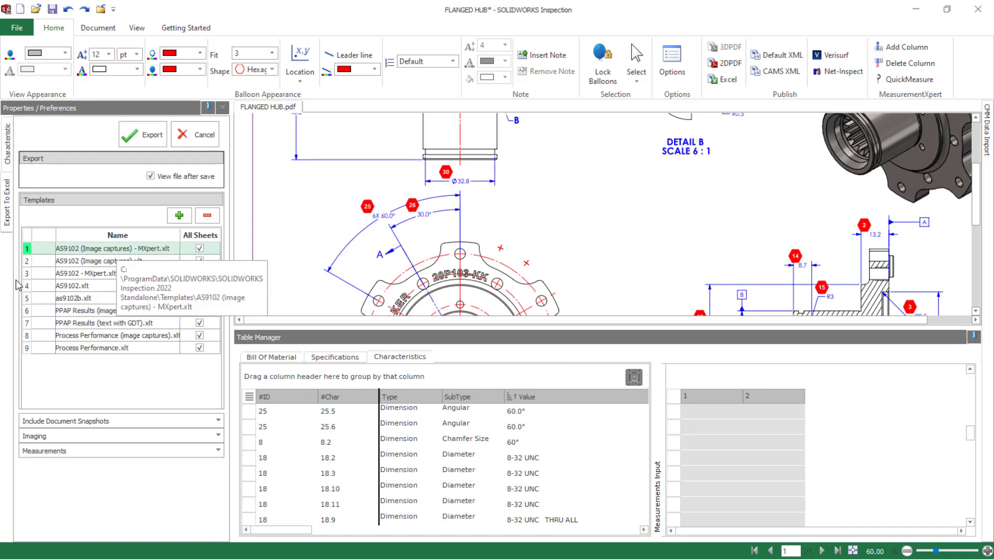
{"action": "left_click", "coordinate": [65, 286]}
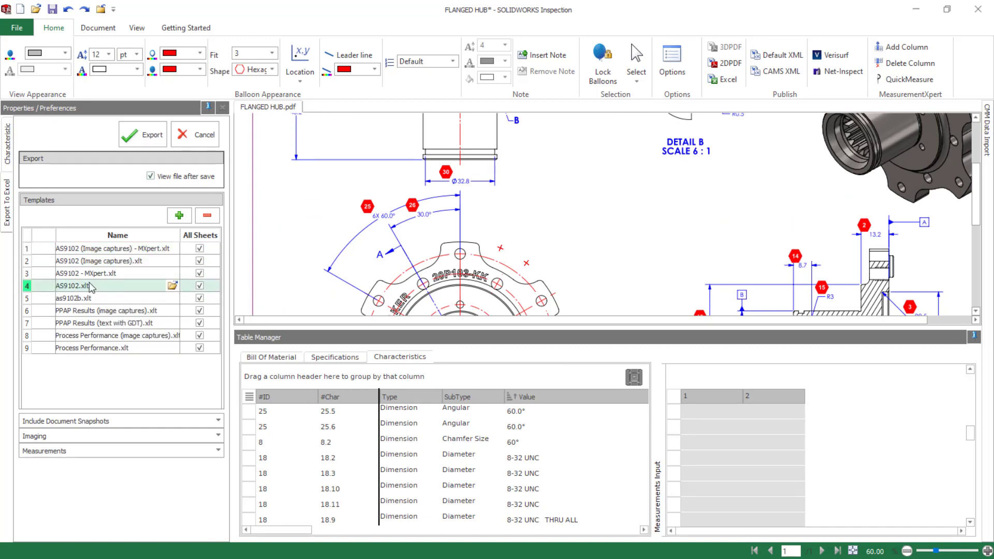
{"action": "left_click", "coordinate": [217, 424]}
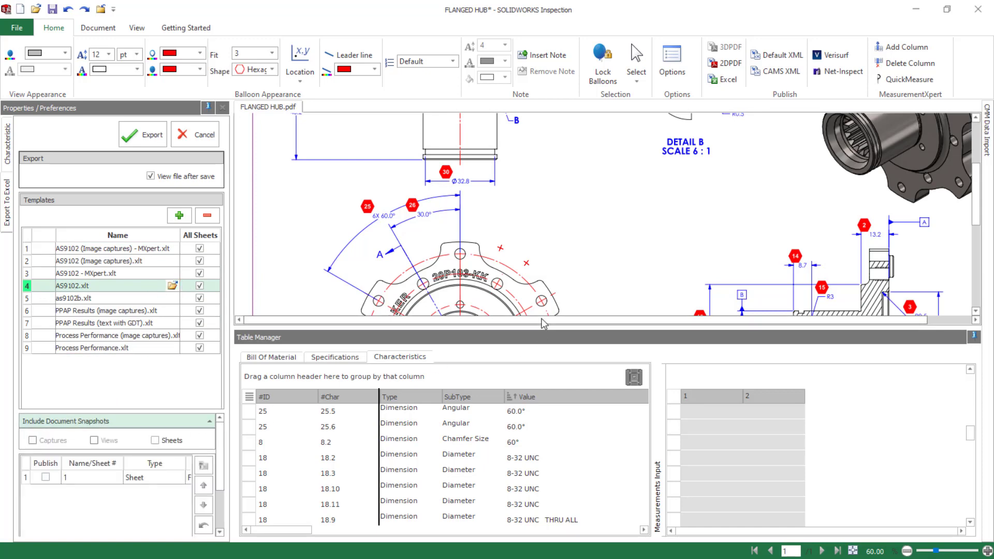
Include the sheet 1 snapshot, select the AS9102 (Image captures) - MXpert template and export to the Desktop as FLANGED HUB in Excel 2003 format
{"action": "left_click_drag", "start_coordinate": [542, 328], "coordinate": [551, 513]}
{"action": "scroll", "coordinate": [437, 431], "scroll_direction": "down", "scroll_amount": 2}
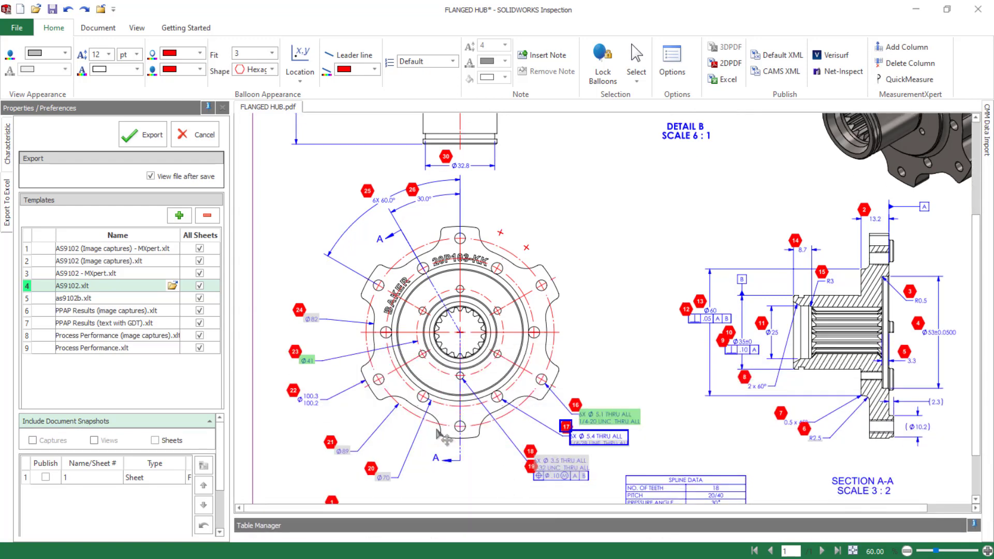
{"action": "left_click", "coordinate": [45, 476]}
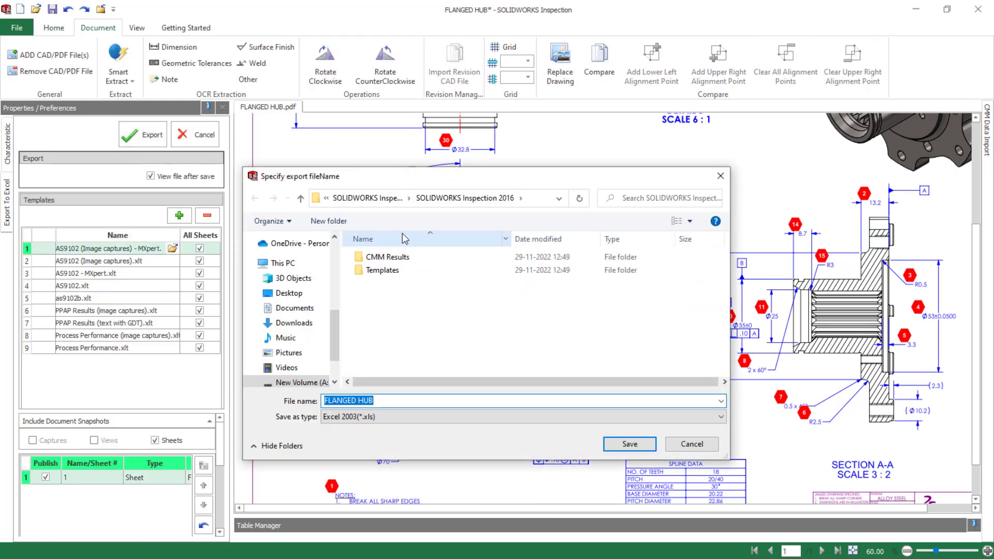
{"action": "left_click", "coordinate": [287, 293]}
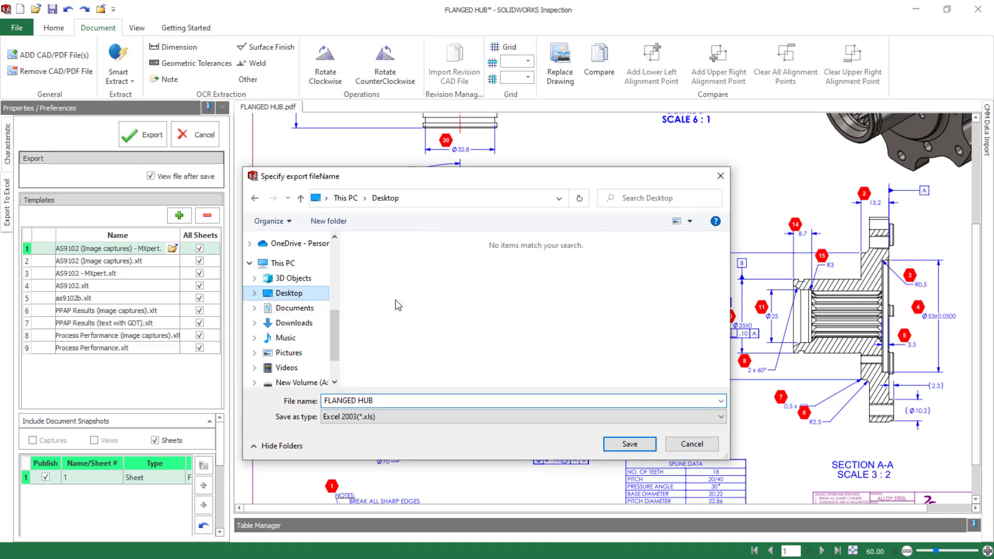
{"action": "left_click", "coordinate": [629, 444]}
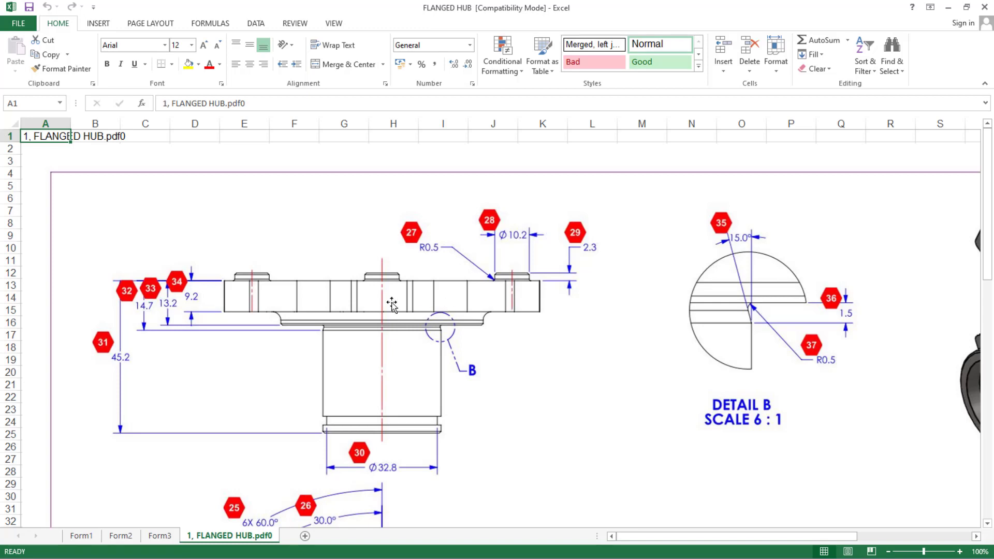
Examine the ballooned hub drawing snapshot in the exported workbook, covering the whole sheet and the individual views
{"action": "scroll", "coordinate": [378, 321], "scroll_direction": "down", "scroll_amount": 6}
{"action": "scroll", "coordinate": [377, 328], "scroll_direction": "down", "scroll_amount": 6, "text": "ctrl"}
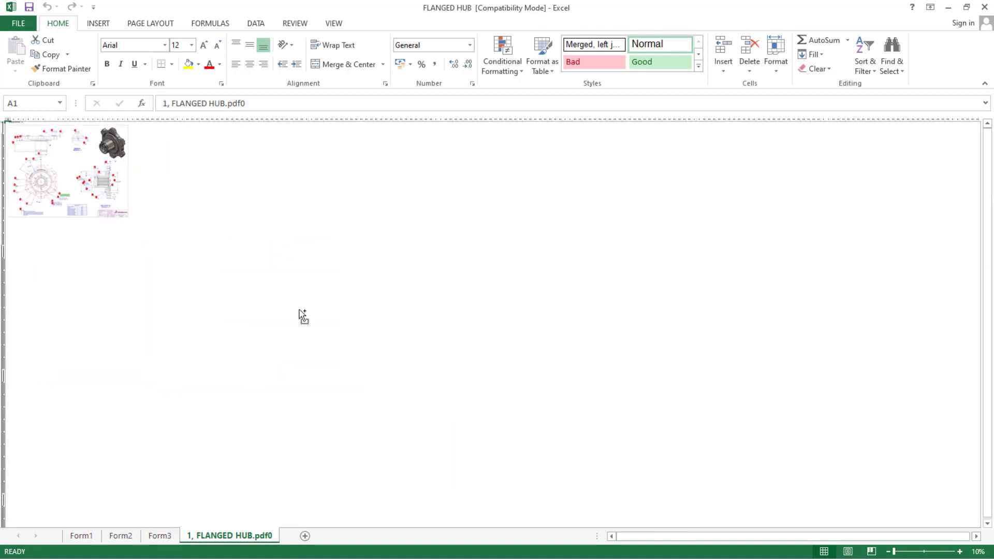
{"action": "scroll", "coordinate": [289, 306], "scroll_direction": "up", "scroll_amount": 2, "text": "ctrl"}
{"action": "scroll", "coordinate": [182, 361], "scroll_direction": "down", "scroll_amount": 1}
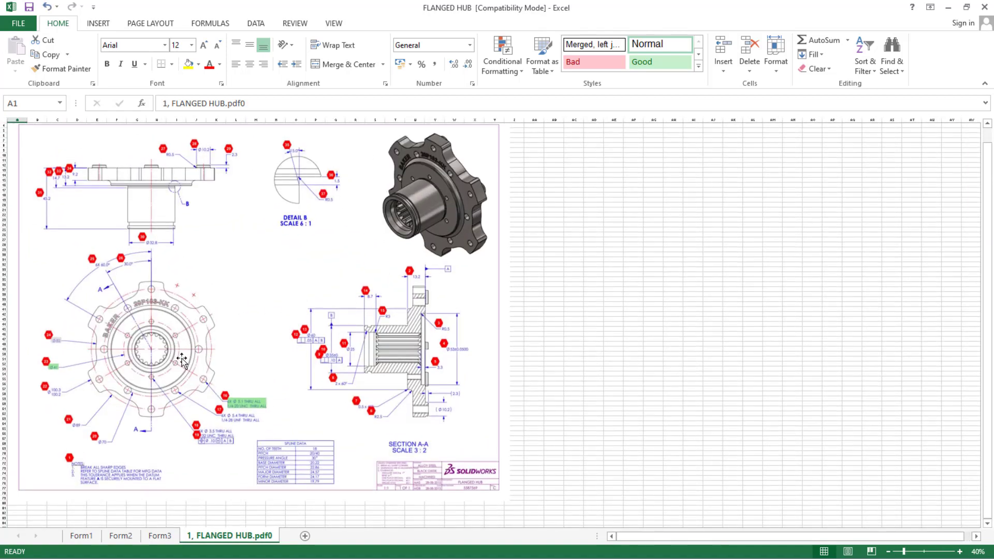
{"action": "scroll", "coordinate": [181, 361], "scroll_direction": "up", "scroll_amount": 1}
{"action": "scroll", "coordinate": [181, 361], "scroll_direction": "up", "scroll_amount": 1, "text": "ctrl"}
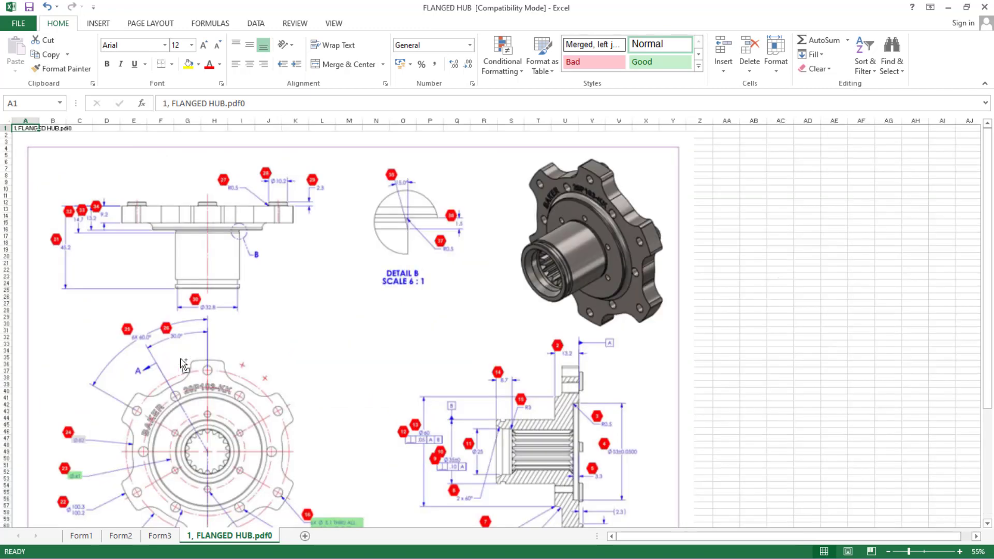
{"action": "scroll", "coordinate": [180, 361], "scroll_direction": "down", "scroll_amount": 2}
{"action": "scroll", "coordinate": [181, 361], "scroll_direction": "down", "scroll_amount": 2}
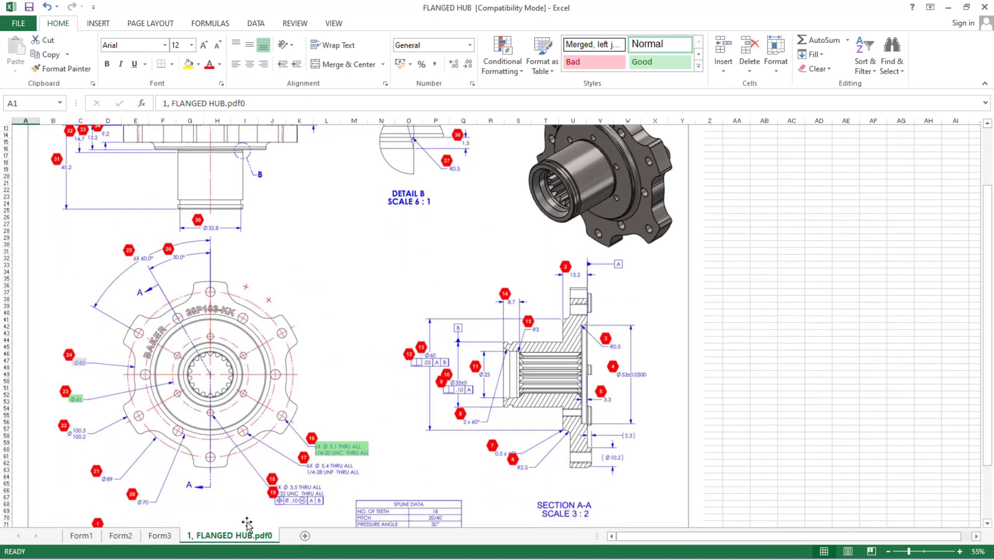
Review the characteristics and colour-coded measurement results on Form3 and the part information on Form2 and Form1
{"action": "left_click", "coordinate": [160, 536]}
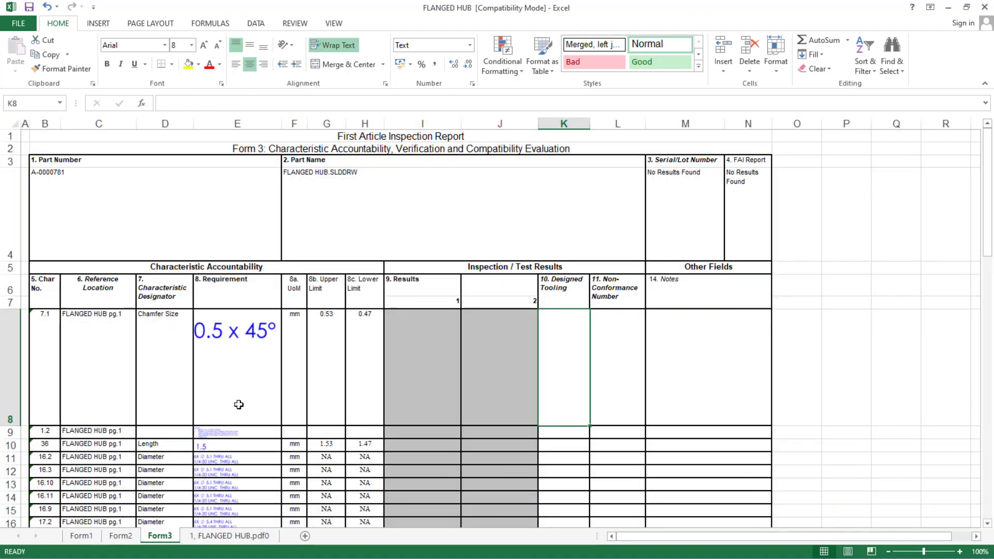
{"action": "scroll", "coordinate": [238, 404], "scroll_direction": "down", "scroll_amount": 2}
{"action": "scroll", "coordinate": [238, 404], "scroll_direction": "down", "scroll_amount": 10}
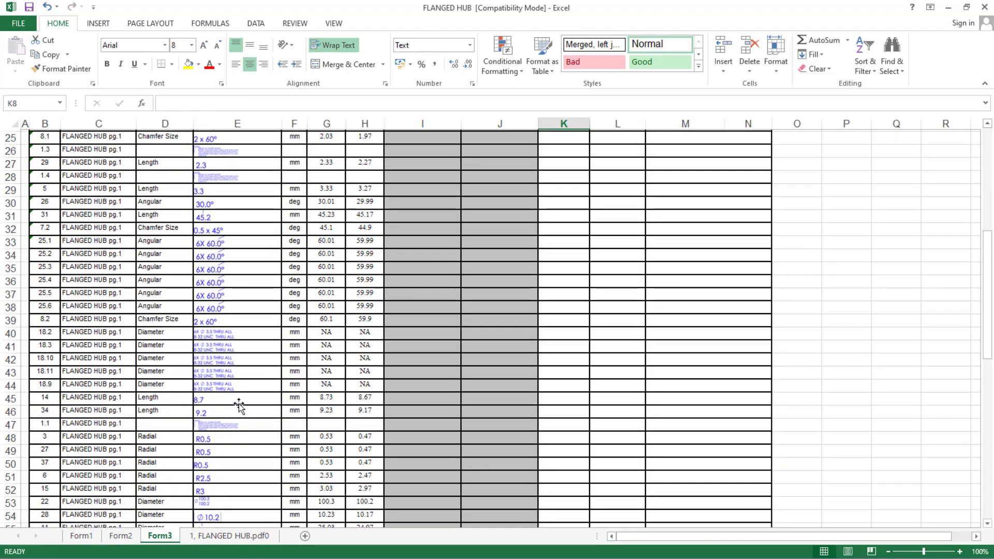
{"action": "scroll", "coordinate": [238, 403], "scroll_direction": "down", "scroll_amount": 3}
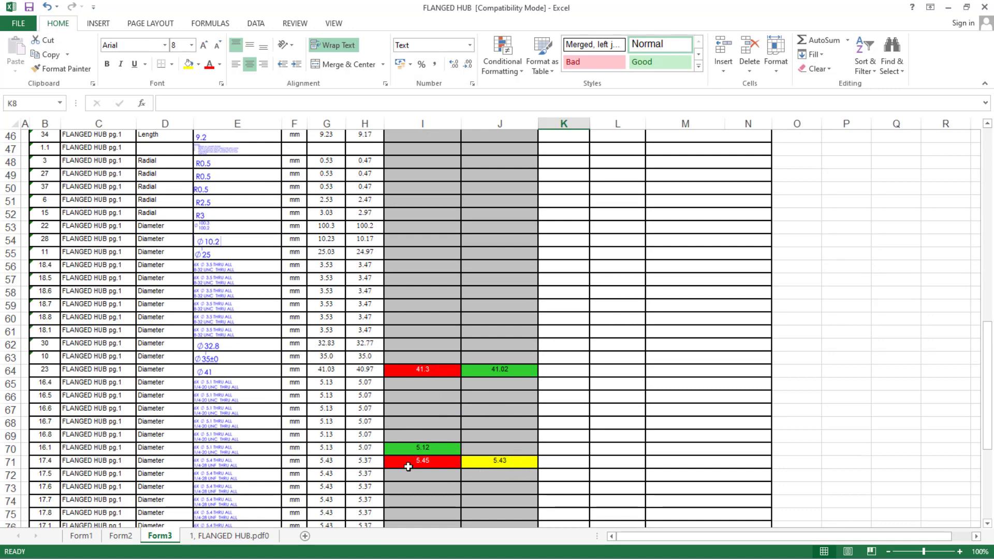
{"action": "left_click", "coordinate": [121, 536]}
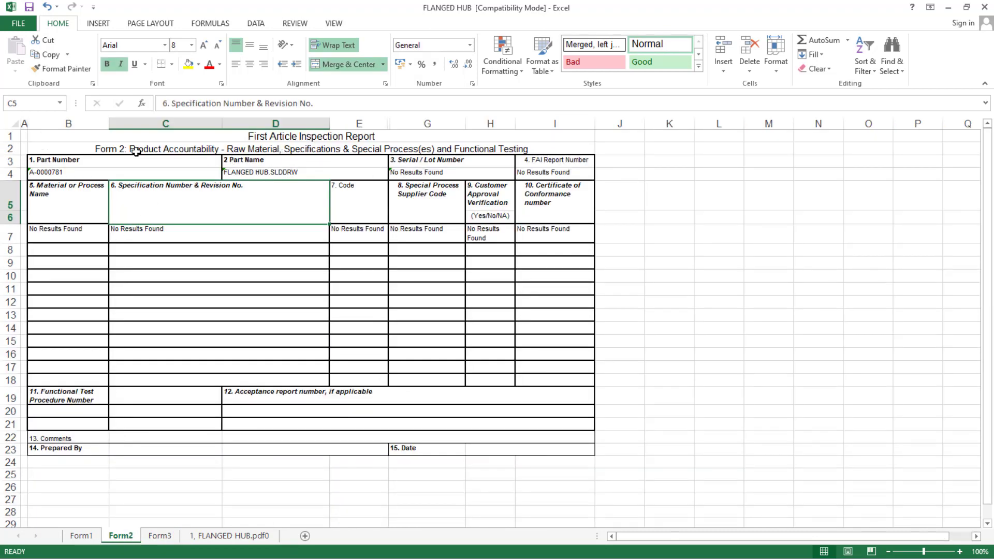
{"action": "left_click", "coordinate": [80, 536]}
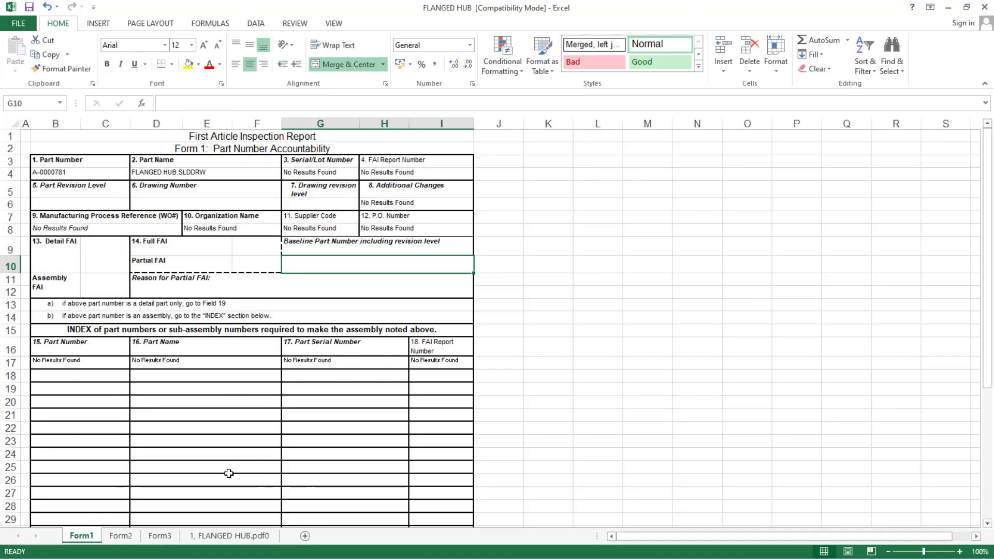
{"action": "left_click", "coordinate": [230, 536]}
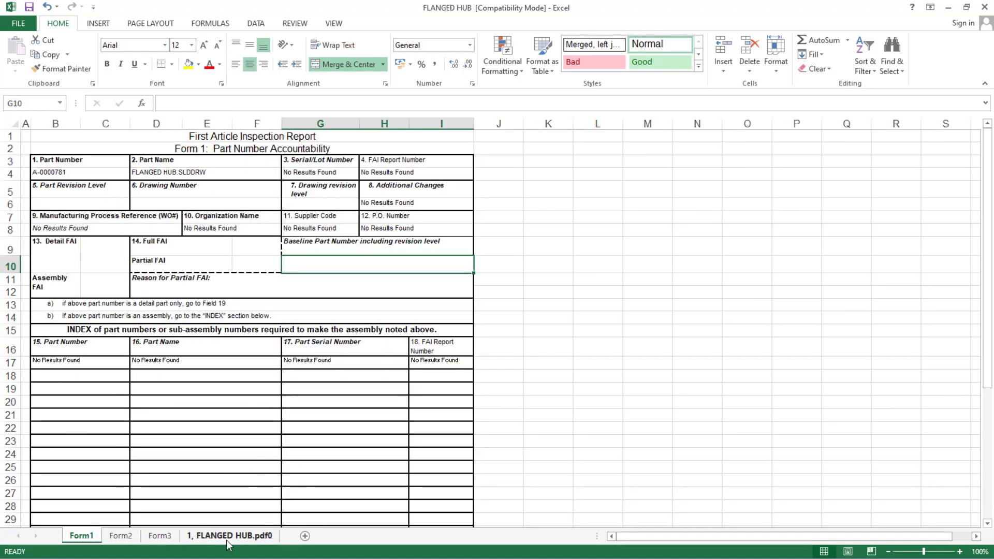
{"action": "left_click", "coordinate": [155, 536]}
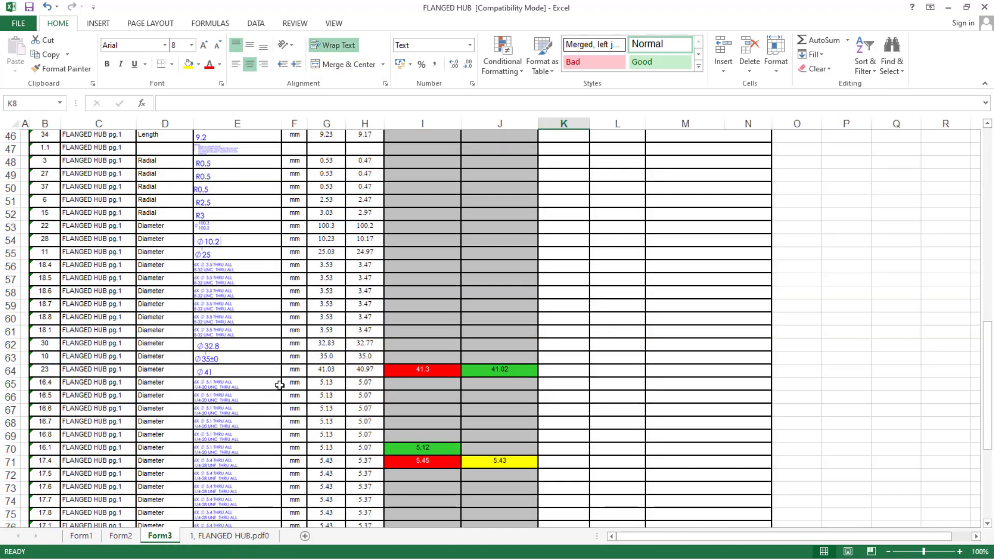
{"action": "scroll", "coordinate": [279, 384], "scroll_direction": "down", "scroll_amount": 2}
{"action": "scroll", "coordinate": [279, 384], "scroll_direction": "down", "scroll_amount": 2}
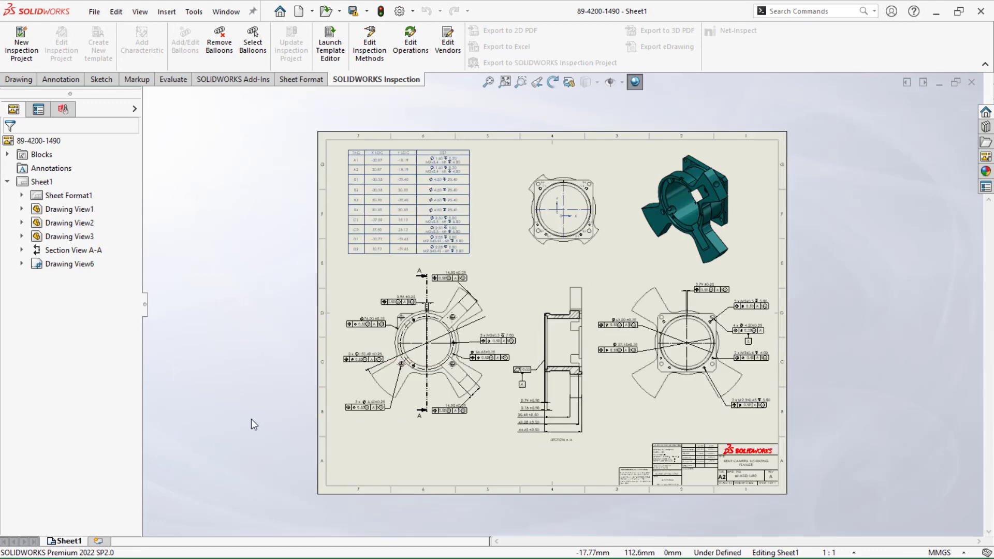
{"action": "scroll", "coordinate": [251, 418], "scroll_direction": "down", "scroll_amount": 1}
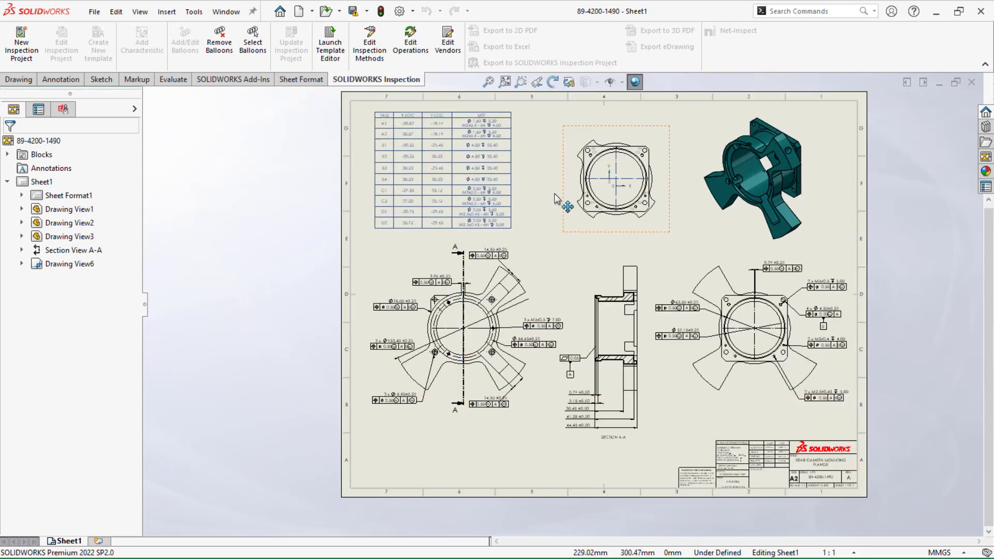
{"action": "scroll", "coordinate": [545, 129], "scroll_direction": "down", "scroll_amount": 1}
{"action": "scroll", "coordinate": [545, 128], "scroll_direction": "down", "scroll_amount": 1}
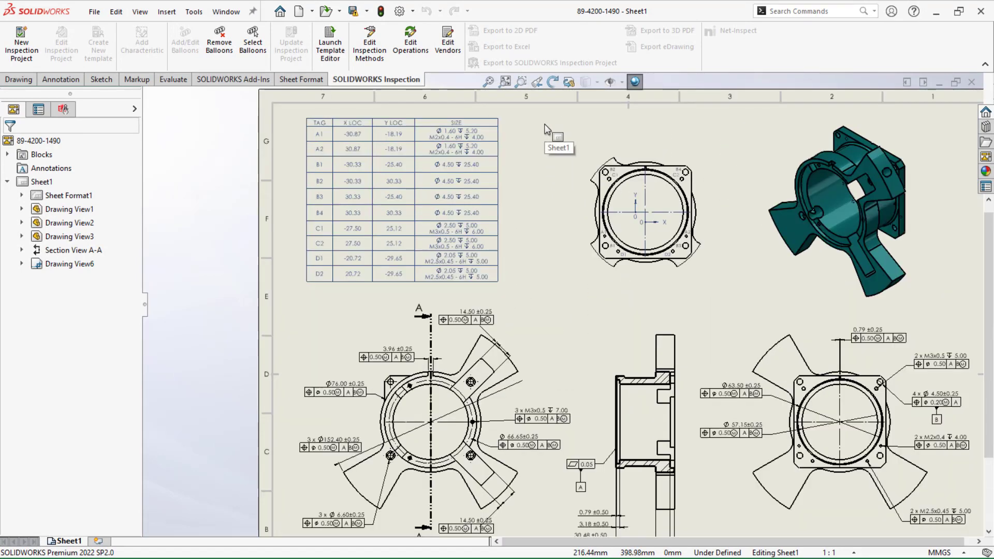
{"action": "left_click", "coordinate": [392, 227]}
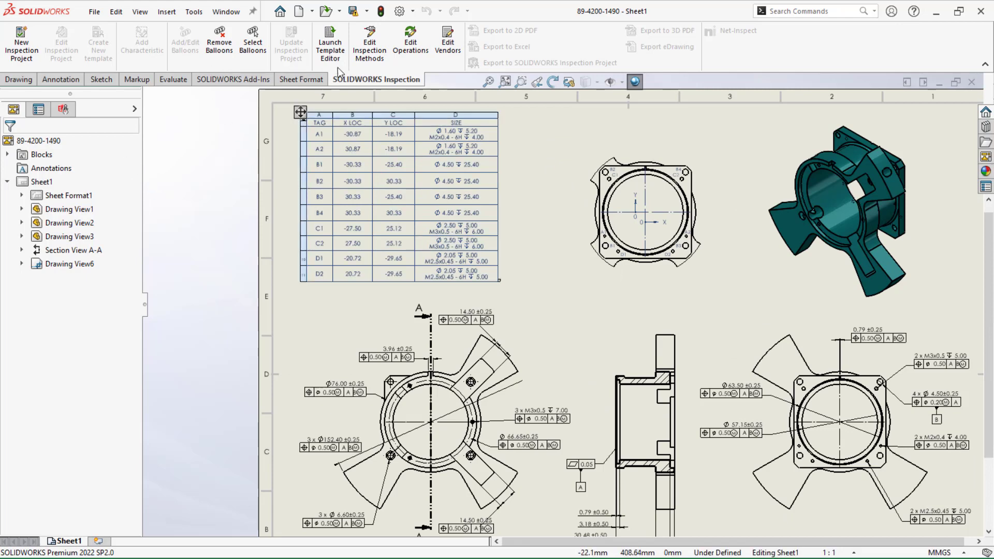
{"action": "left_click", "coordinate": [25, 42]}
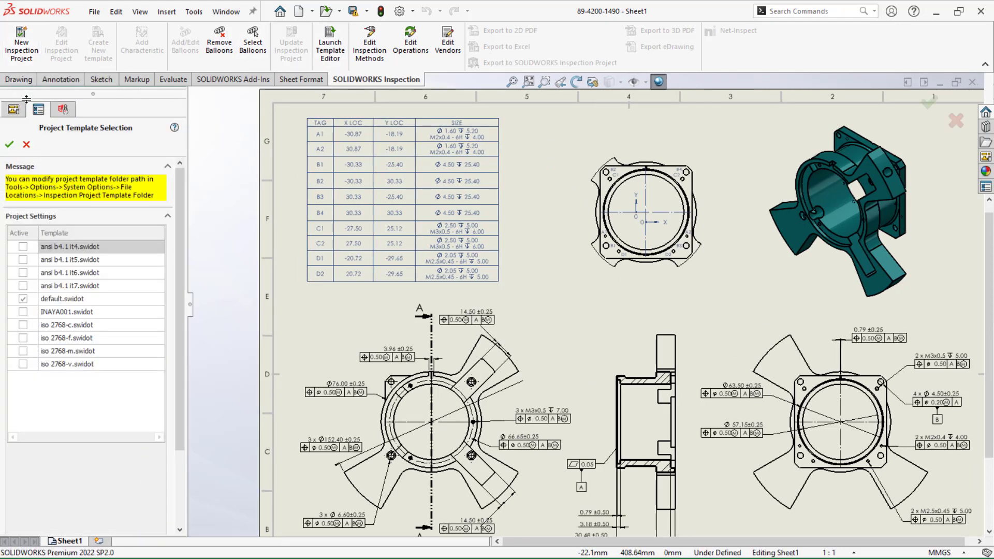
{"action": "left_click", "coordinate": [23, 312]}
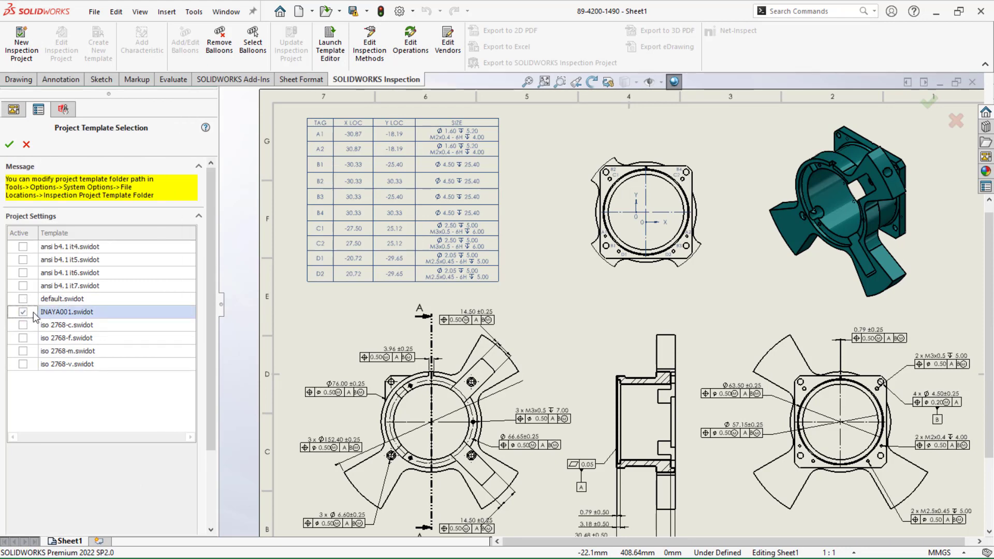
{"action": "left_click", "coordinate": [9, 145]}
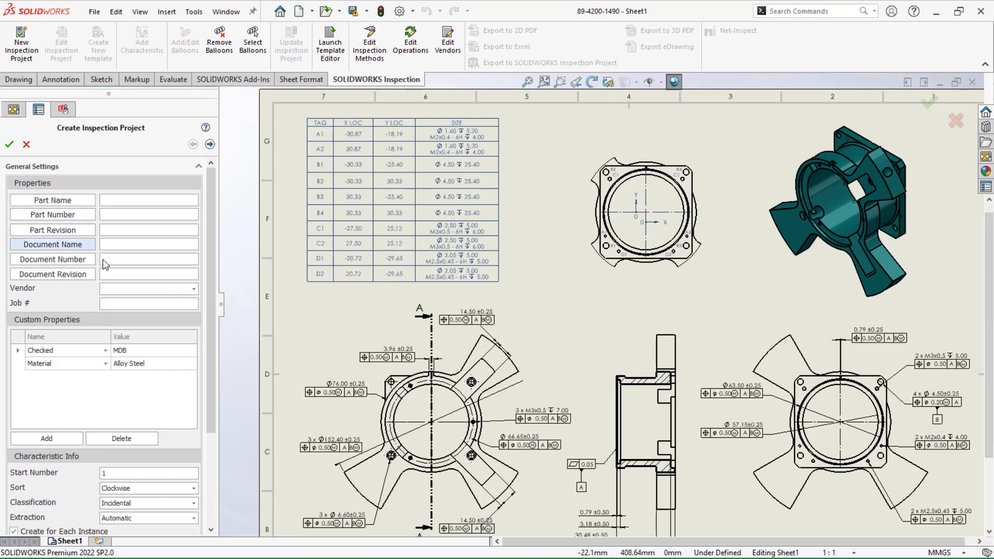
Proceed to the extraction settings and exclude hole callouts, the hole table, welds and surface finishes, with hole callout auto-explode off
{"action": "scroll", "coordinate": [215, 226], "scroll_direction": "down", "scroll_amount": 2}
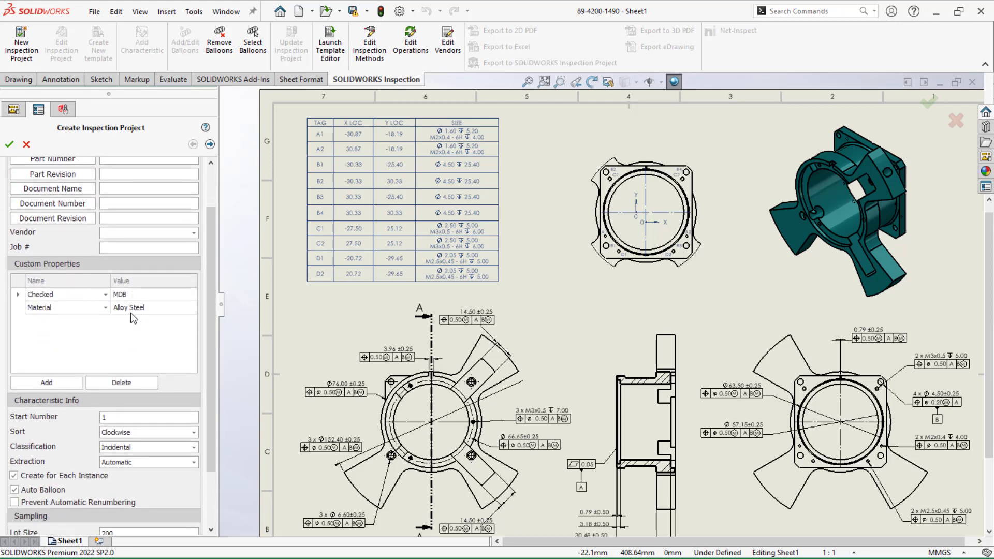
{"action": "scroll", "coordinate": [204, 412], "scroll_direction": "down", "scroll_amount": 3}
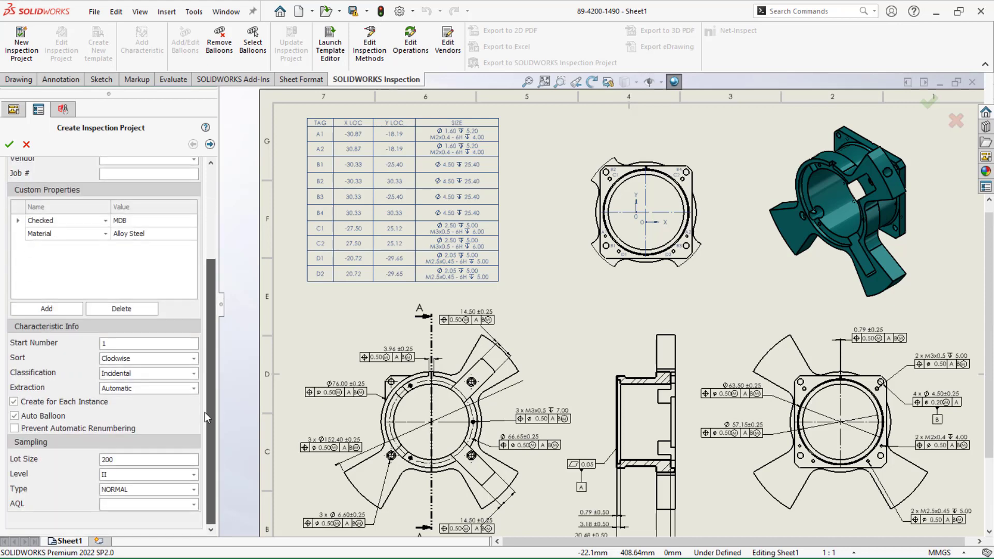
{"action": "left_click", "coordinate": [210, 144]}
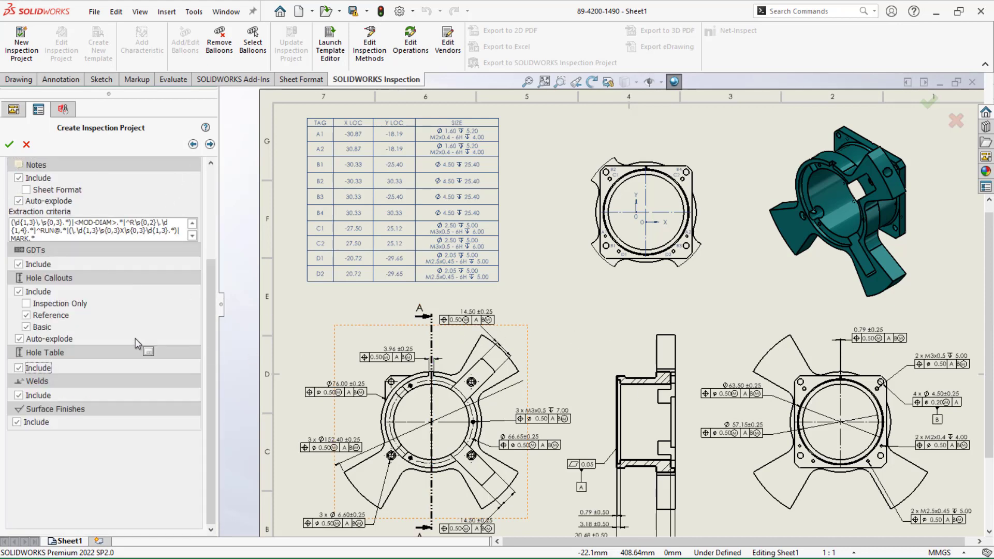
{"action": "left_click", "coordinate": [19, 292]}
{"action": "left_click", "coordinate": [20, 339]}
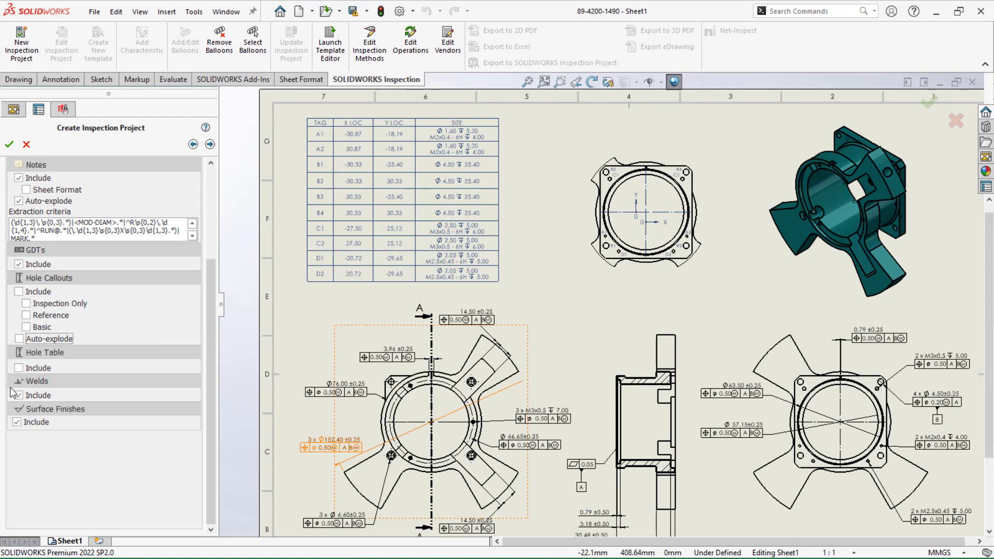
{"action": "left_click", "coordinate": [19, 395]}
{"action": "left_click", "coordinate": [17, 422]}
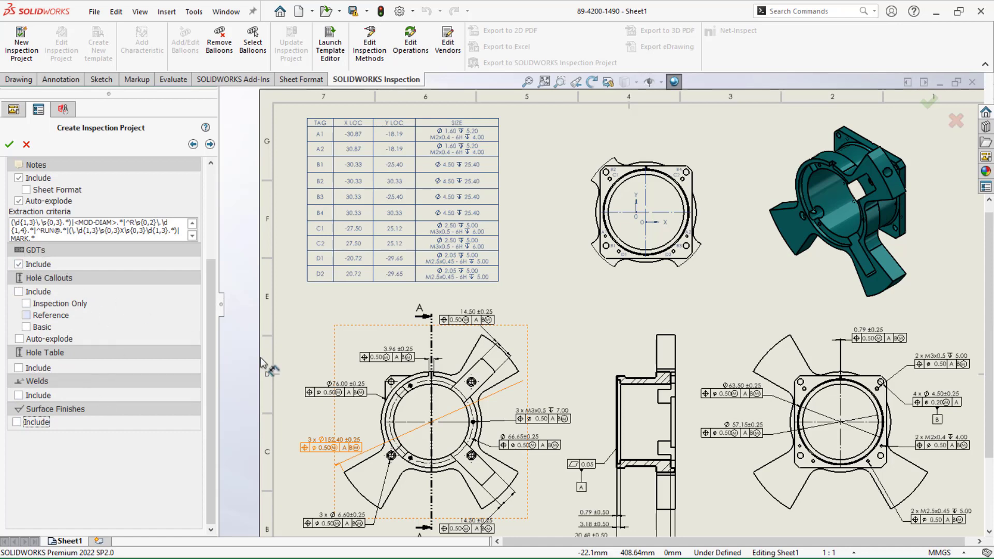
Include hole callouts, with Reference and Basic, and the hole table in the extraction, and create the ballooned inspection project
{"action": "left_click_drag", "start_coordinate": [210, 349], "coordinate": [207, 244]}
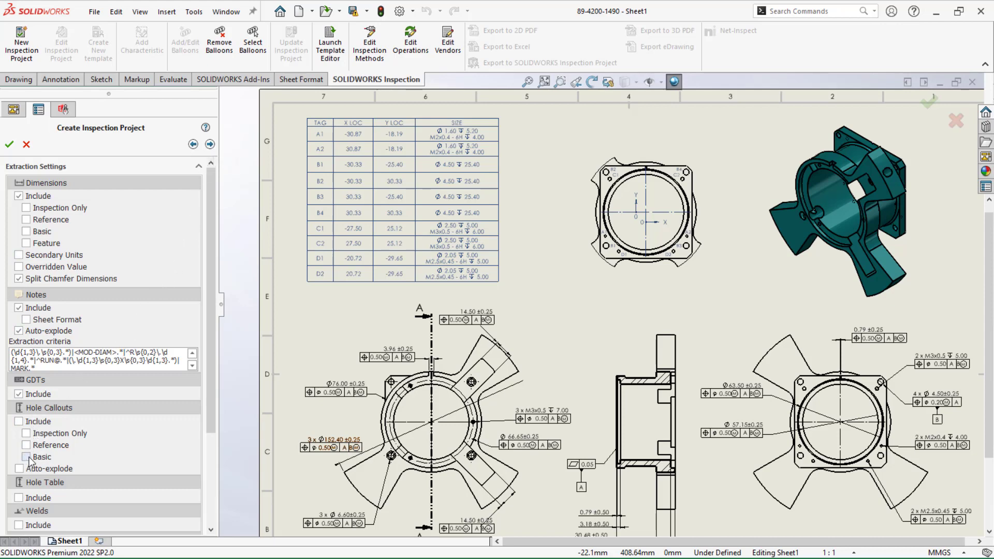
{"action": "left_click_drag", "start_coordinate": [211, 346], "coordinate": [208, 375]}
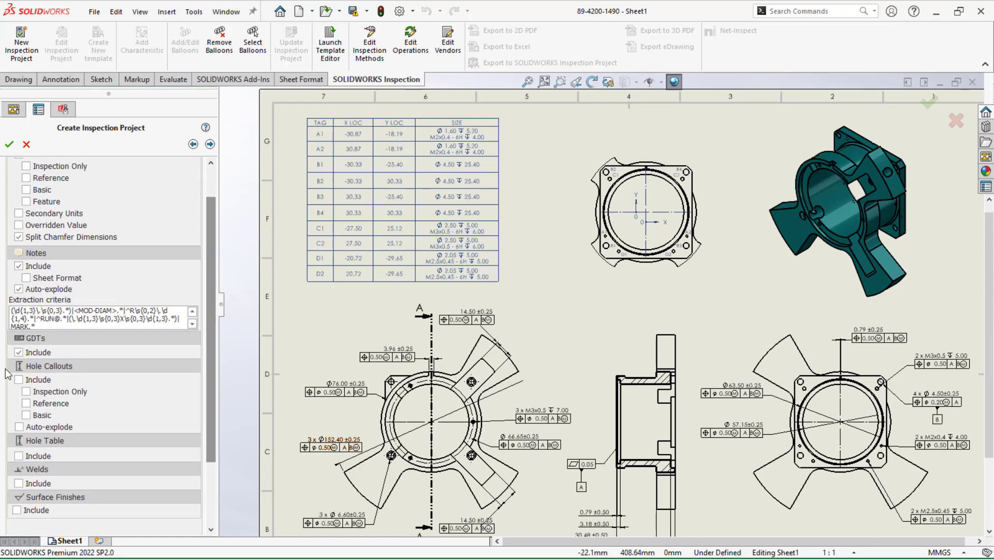
{"action": "left_click", "coordinate": [19, 382]}
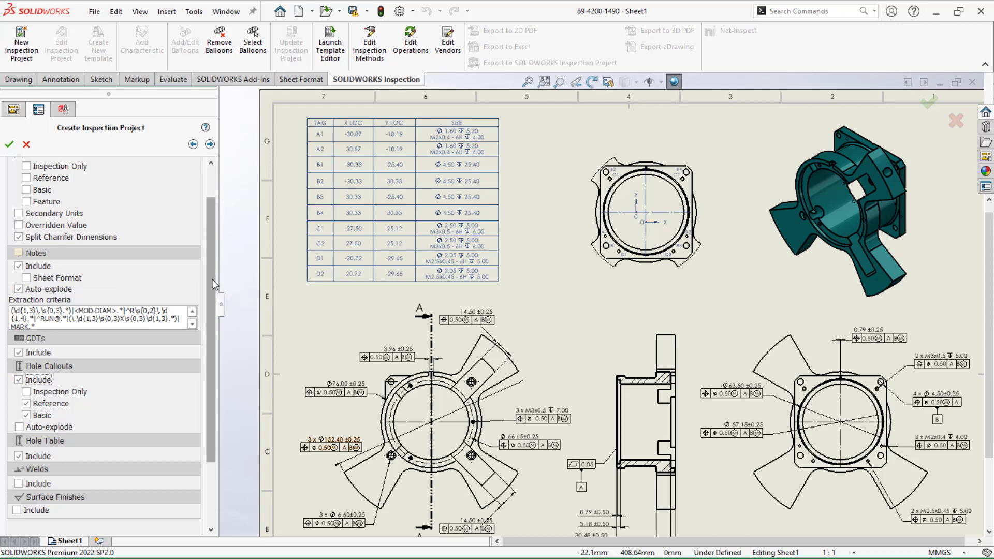
{"action": "left_click_drag", "start_coordinate": [212, 285], "coordinate": [212, 335]}
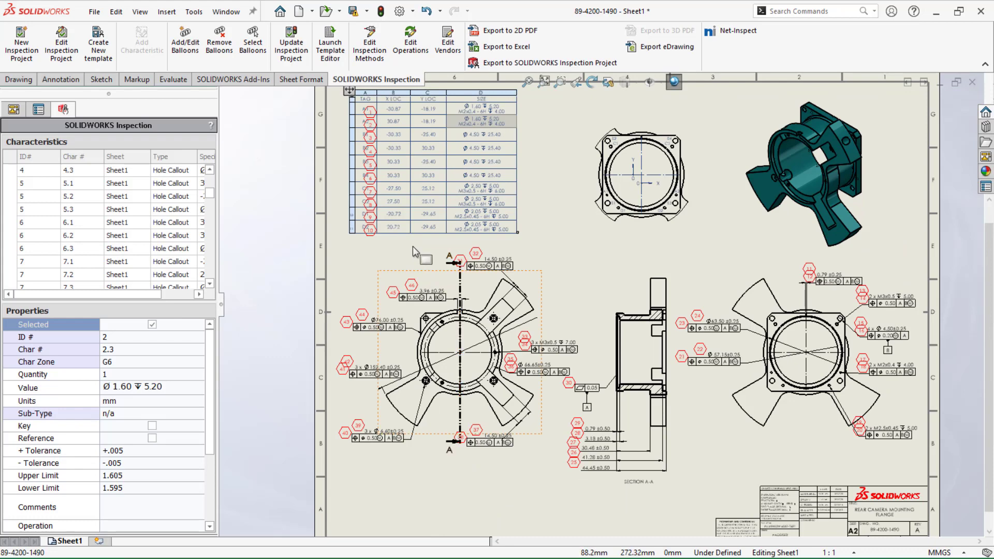
Inspect the extracted hole table characteristics 5.2 and 5.3 and their matching cells in the ballooned drawing's hole table
{"action": "middle_click_drag", "start_coordinate": [411, 253], "coordinate": [424, 277]}
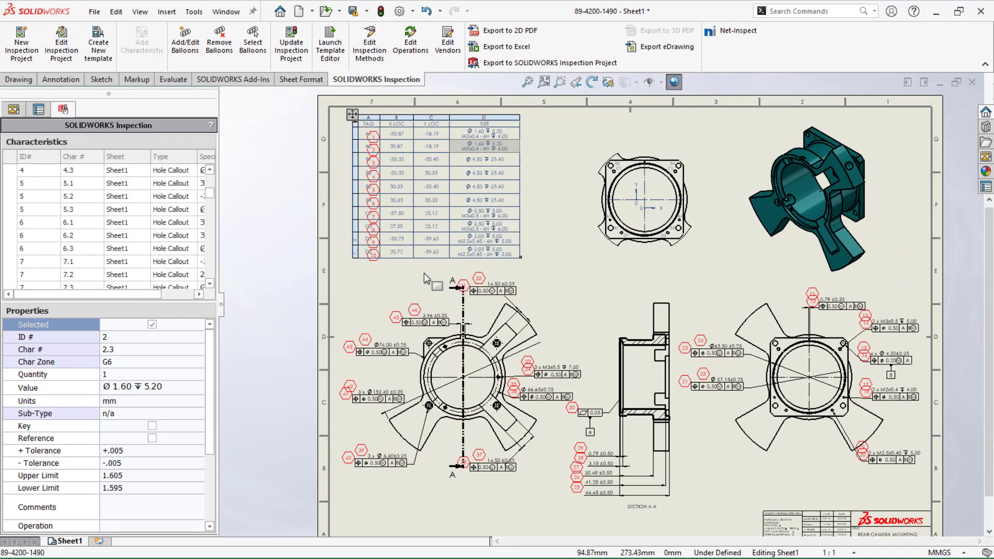
{"action": "left_click", "coordinate": [179, 196]}
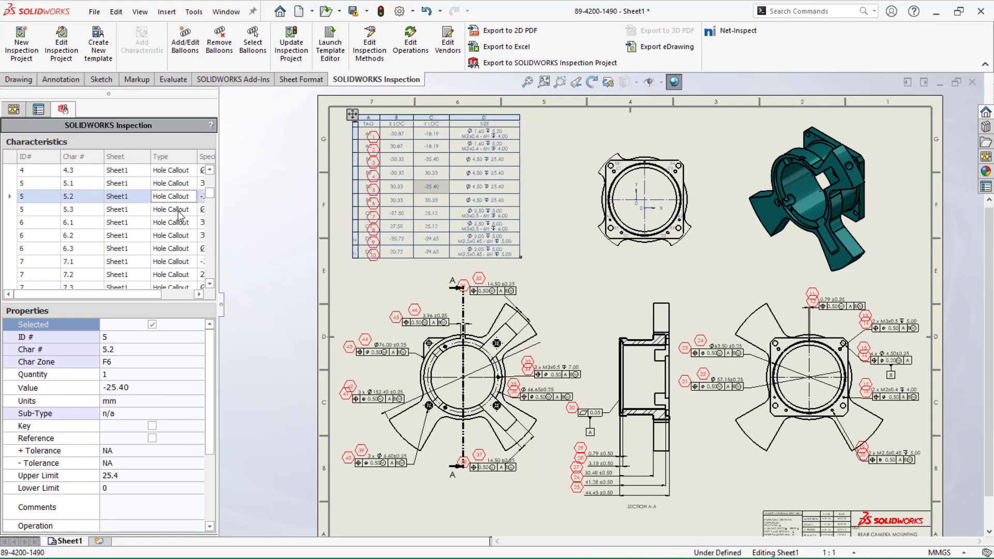
{"action": "left_click", "coordinate": [178, 211]}
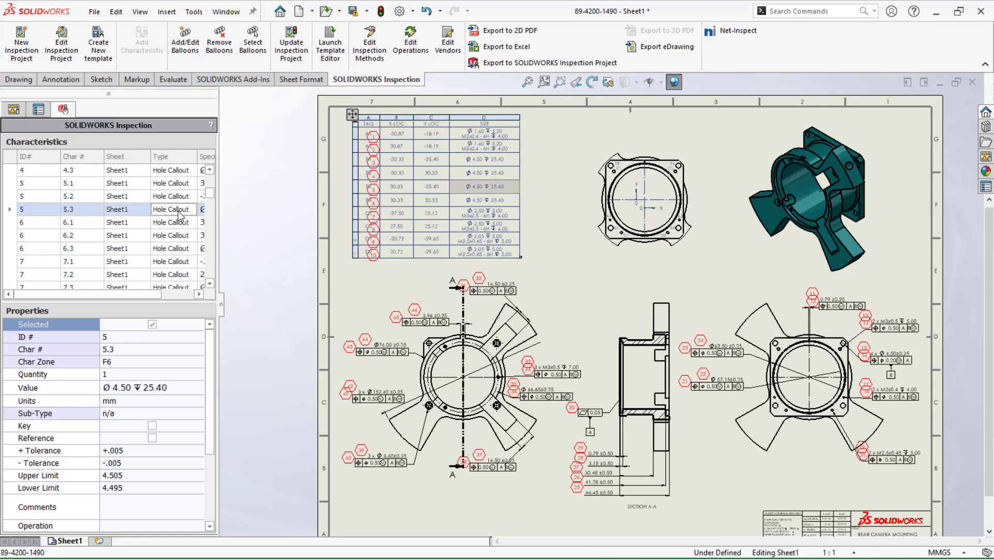
{"action": "scroll", "coordinate": [211, 202], "scroll_direction": "down", "scroll_amount": 5}
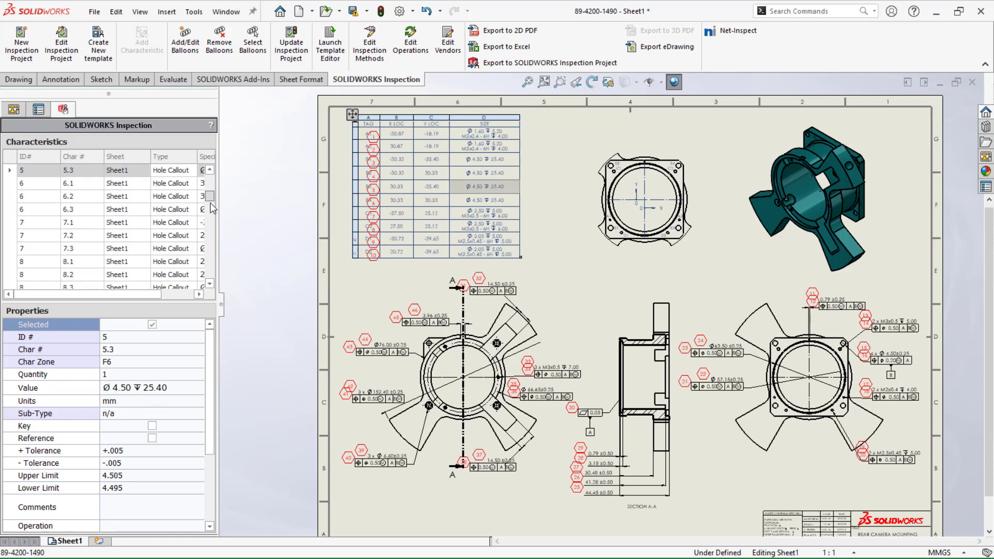
{"action": "scroll", "coordinate": [212, 203], "scroll_direction": "up", "scroll_amount": 5}
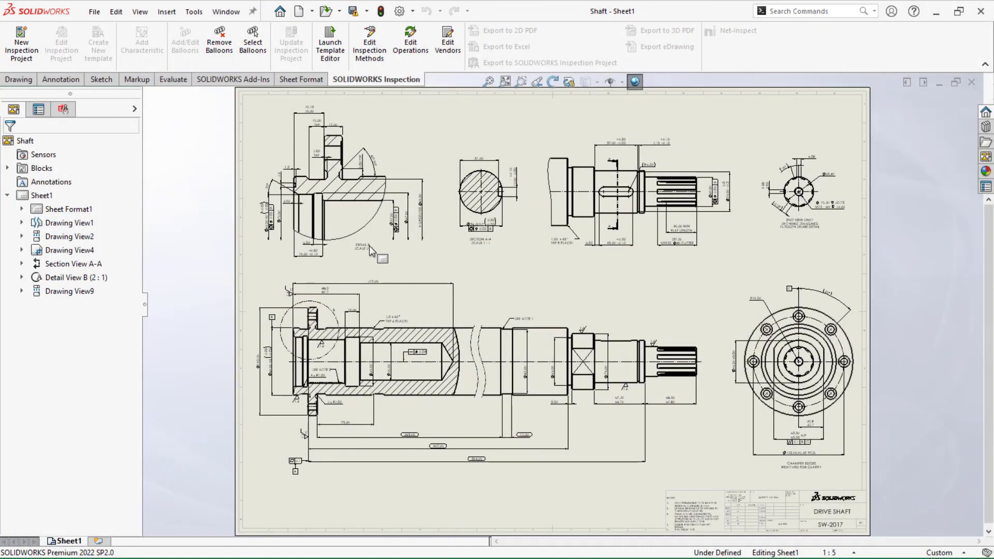
Start a new inspection project for the Shaft drawing with the ansi b4.1 it4.swidot template and go to its characteristic settings
{"action": "left_click", "coordinate": [21, 51]}
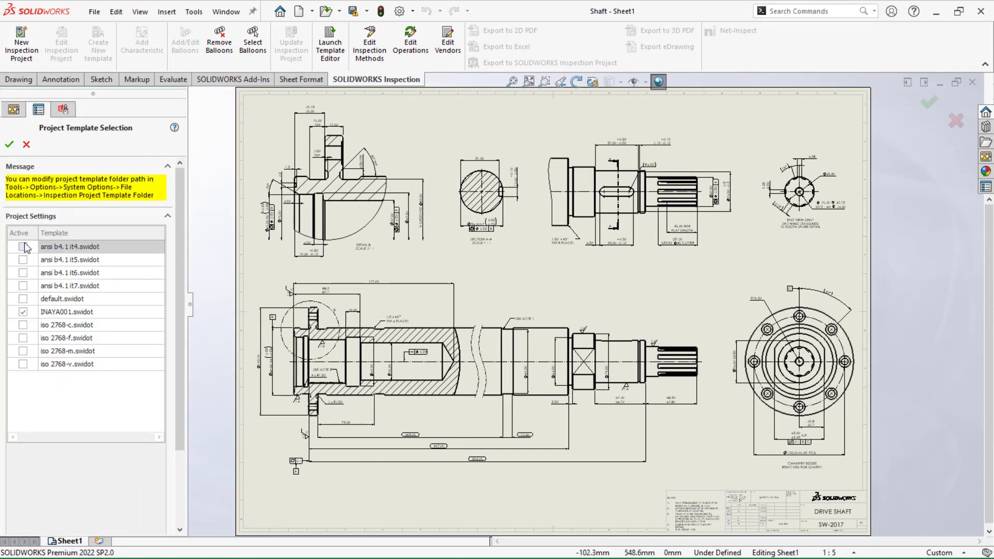
{"action": "left_click", "coordinate": [23, 247]}
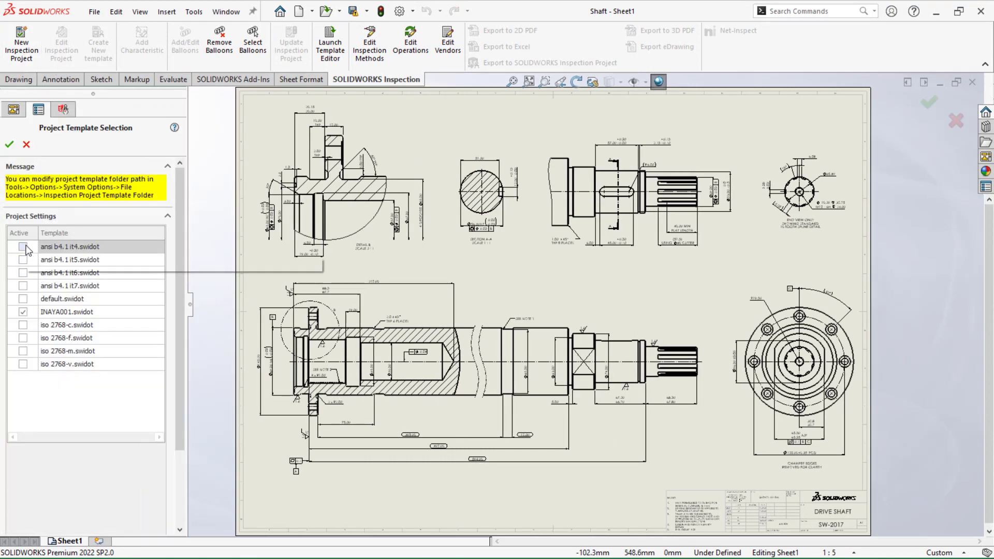
{"action": "left_click", "coordinate": [8, 144]}
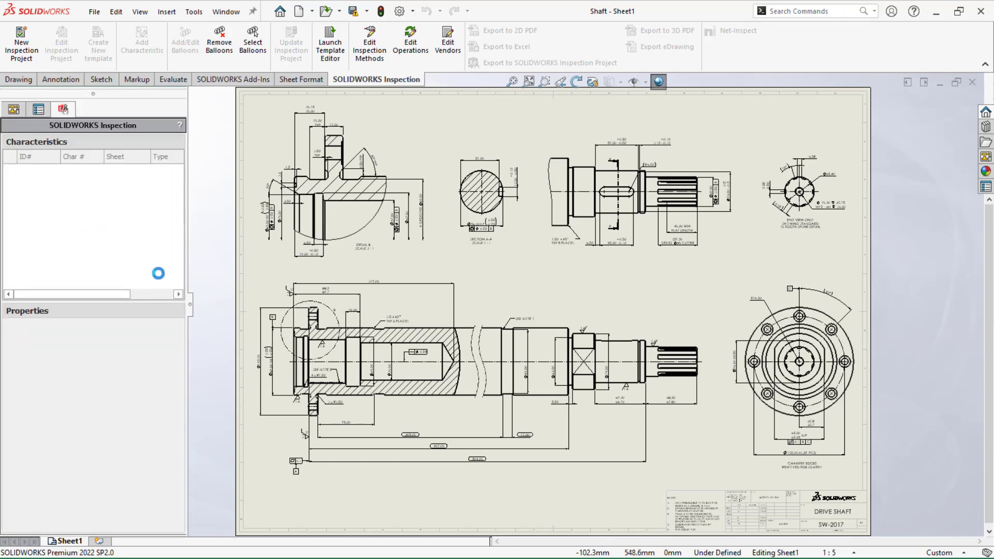
{"action": "scroll", "coordinate": [162, 373], "scroll_direction": "down", "scroll_amount": 3}
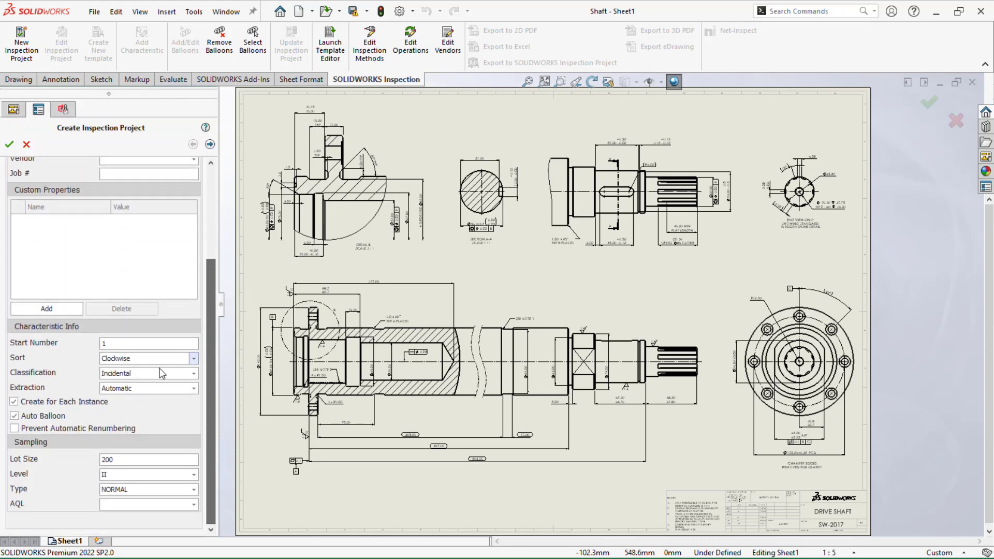
Set the characteristic extraction to Manual and create the inspection project for the Shaft drawing
{"action": "left_click", "coordinate": [153, 387]}
{"action": "left_click", "coordinate": [116, 414]}
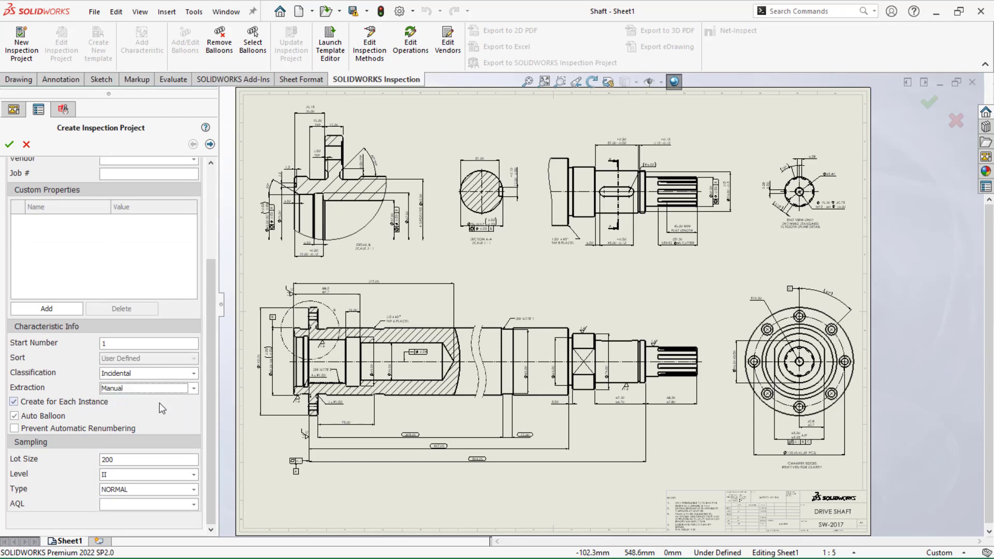
{"action": "left_click", "coordinate": [15, 148]}
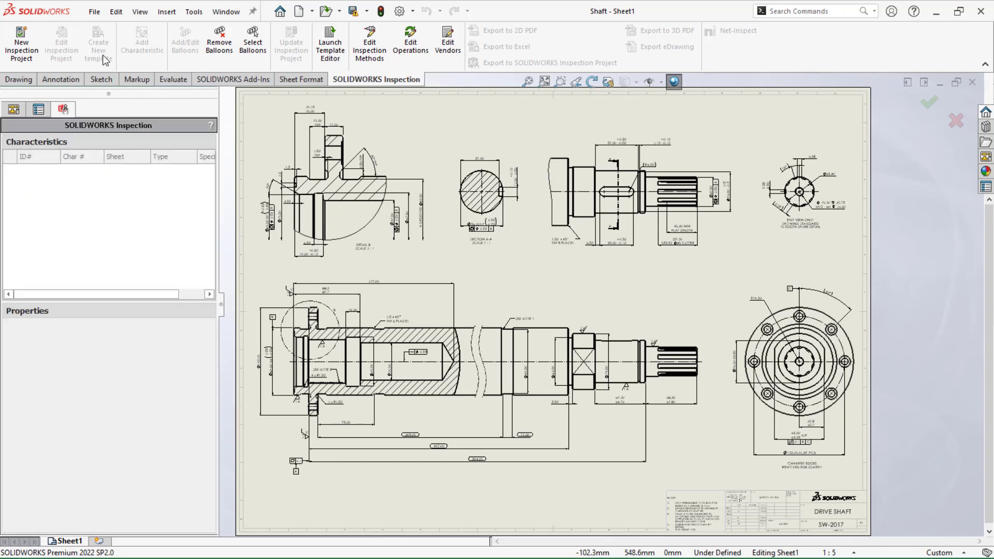
Manually add characteristics for the shaft-end length dimensions, the circular end view's annotations and the overall length dimensions below the section view
{"action": "left_click", "coordinate": [144, 46]}
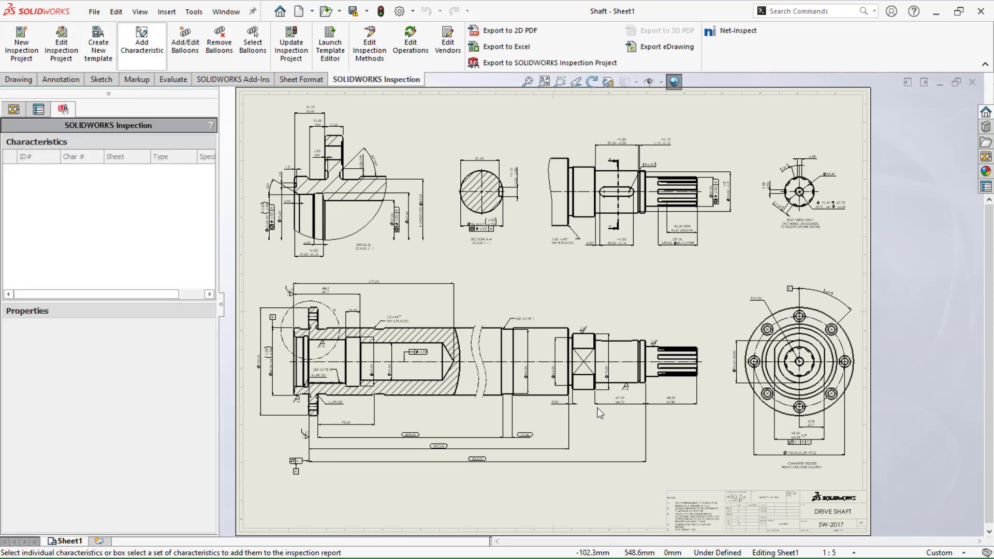
{"action": "left_click", "coordinate": [672, 407]}
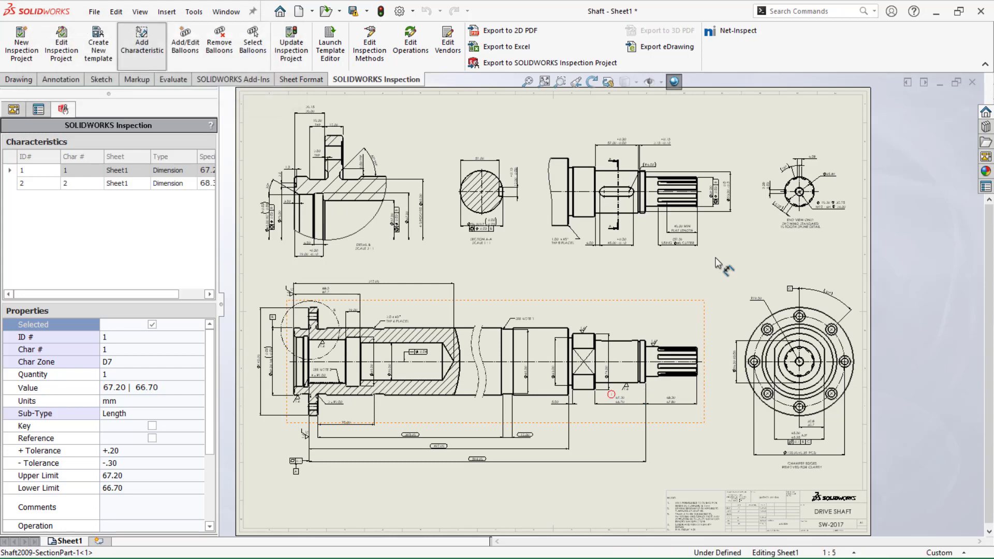
{"action": "left_click_drag", "start_coordinate": [714, 258], "coordinate": [861, 489]}
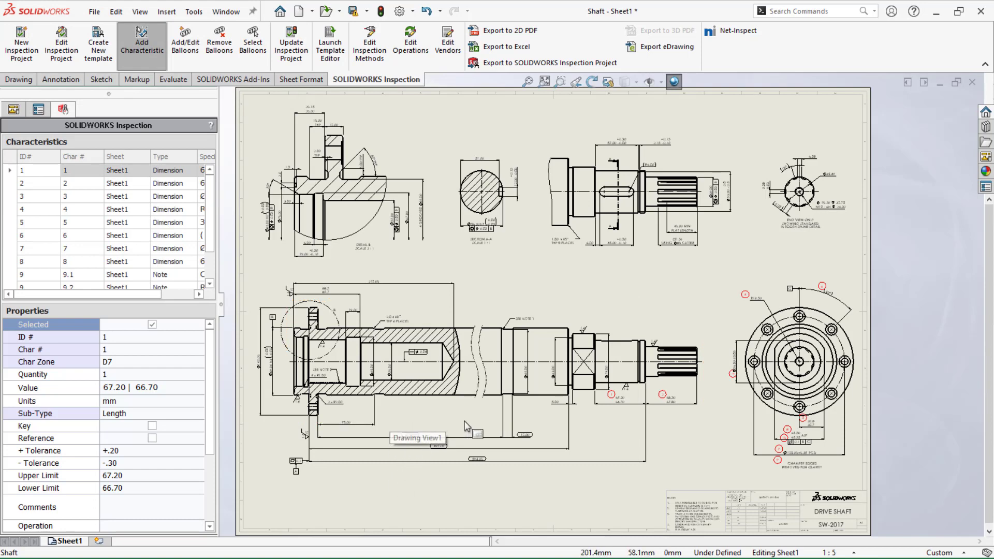
{"action": "left_click_drag", "start_coordinate": [387, 492], "coordinate": [625, 428]}
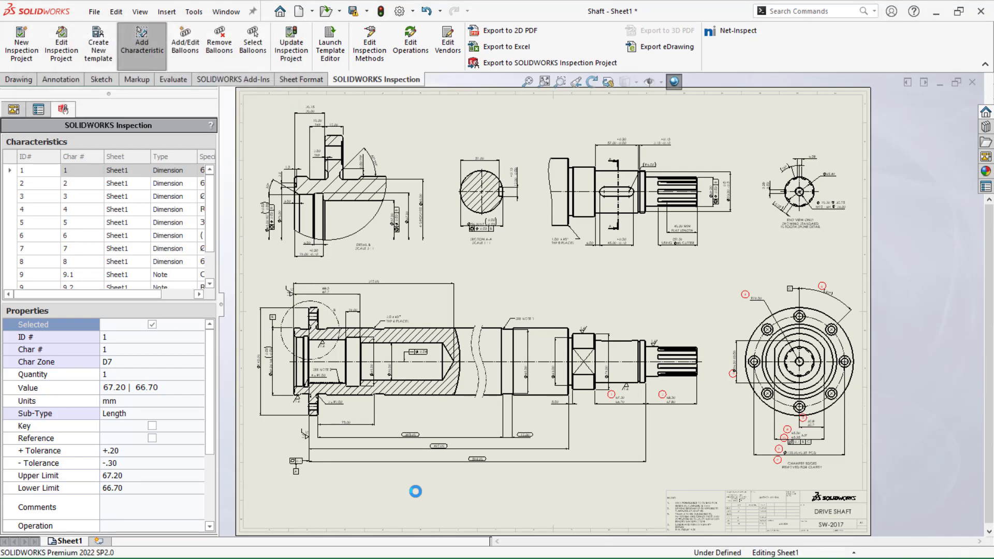
{"action": "scroll", "coordinate": [457, 484], "scroll_direction": "down", "scroll_amount": 5}
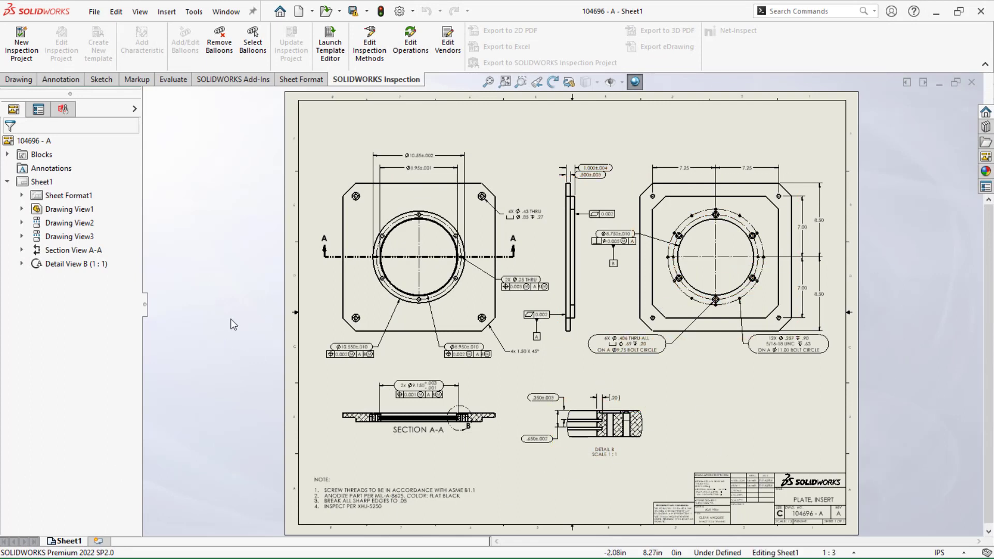
Create a ballooned inspection project for drawing 104696 - A with the ansi b4.1 it4.swidot template
{"action": "left_click", "coordinate": [11, 48]}
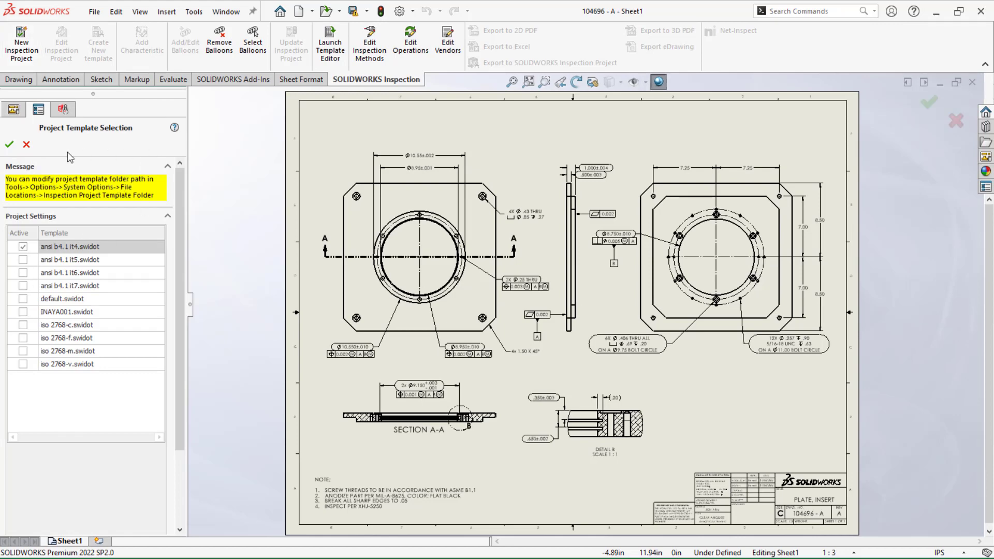
{"action": "left_click", "coordinate": [9, 145]}
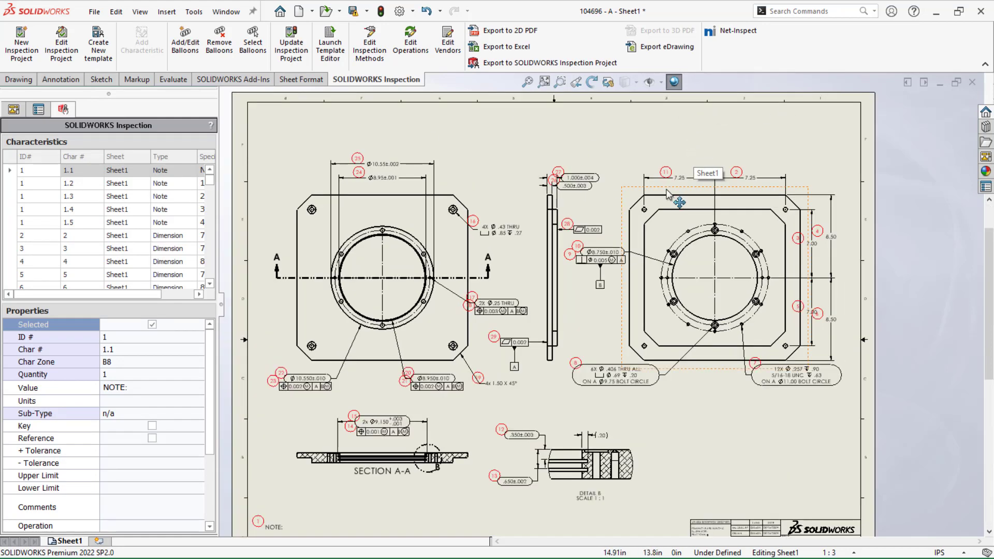
Delete the 7.25 dimension belonging to balloon 11 from the plate's rear view and rebuild the drawing
{"action": "scroll", "coordinate": [668, 192], "scroll_direction": "down", "scroll_amount": 3}
{"action": "left_click", "coordinate": [690, 181]}
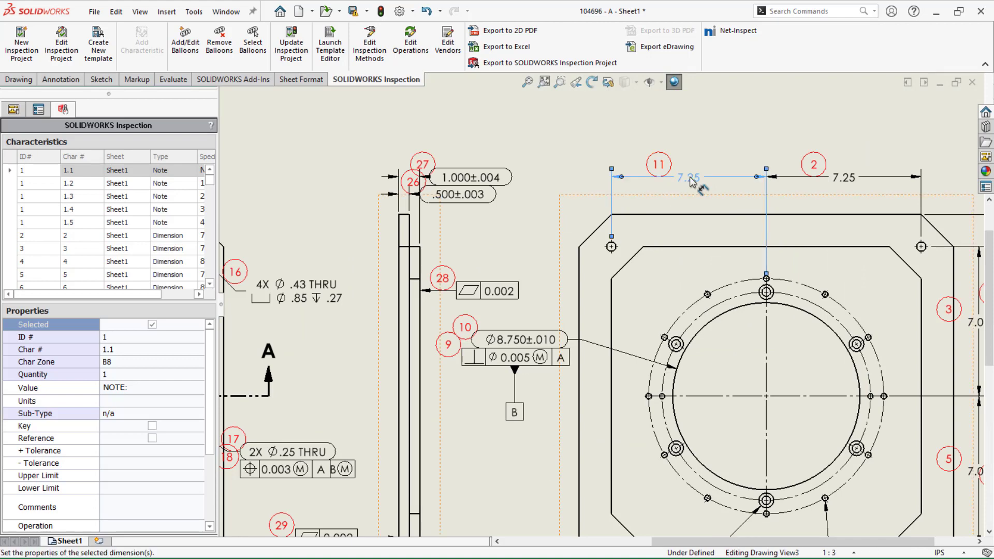
{"action": "key", "text": "Delete"}
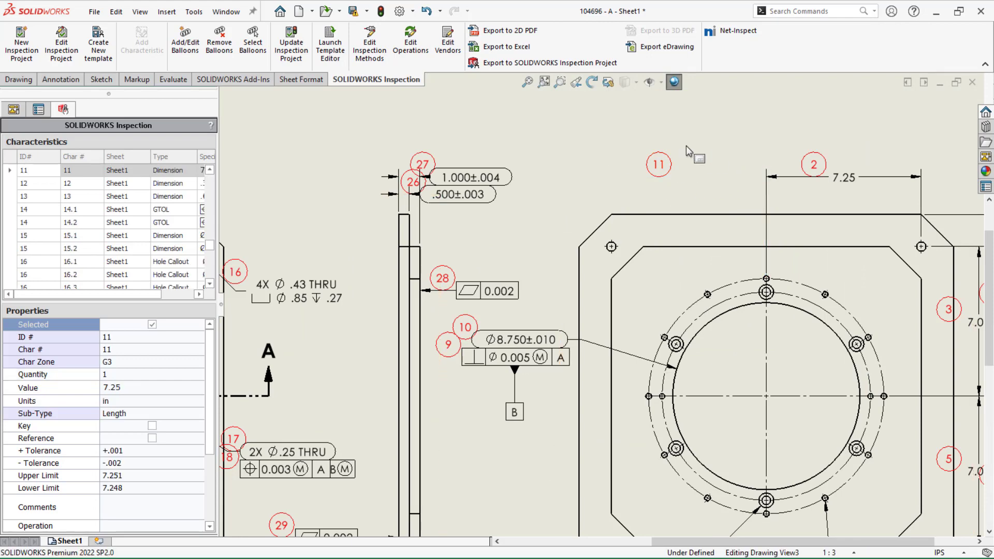
{"action": "left_click", "coordinate": [380, 10]}
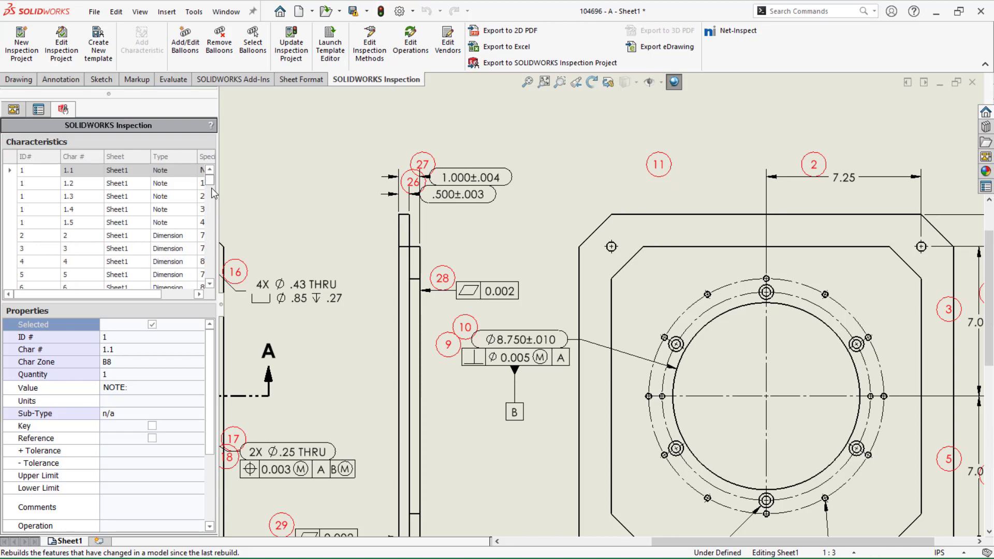
Accept the annotation change for the deleted dimension's characteristic 11 in the characteristics list
{"action": "left_click_drag", "start_coordinate": [214, 193], "coordinate": [214, 252]}
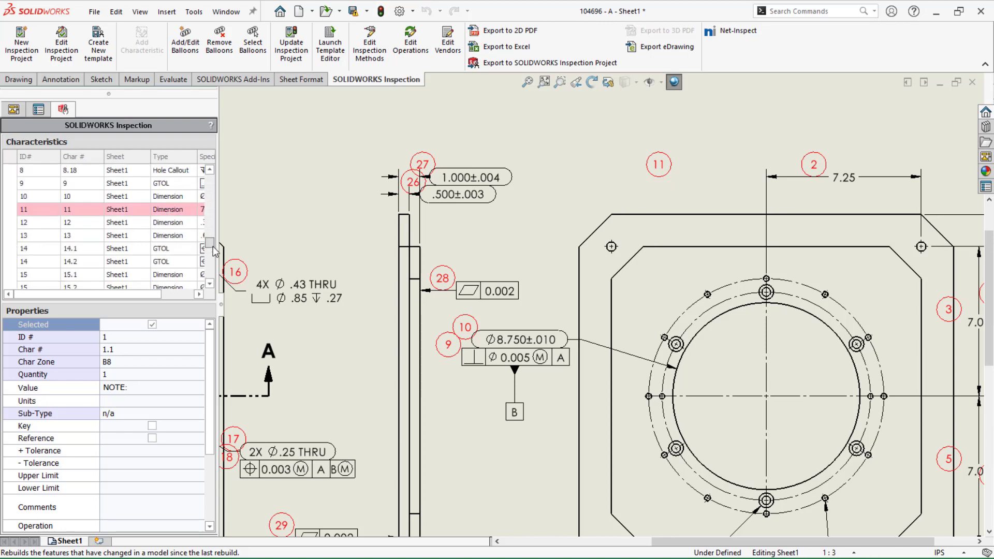
{"action": "left_click", "coordinate": [138, 213]}
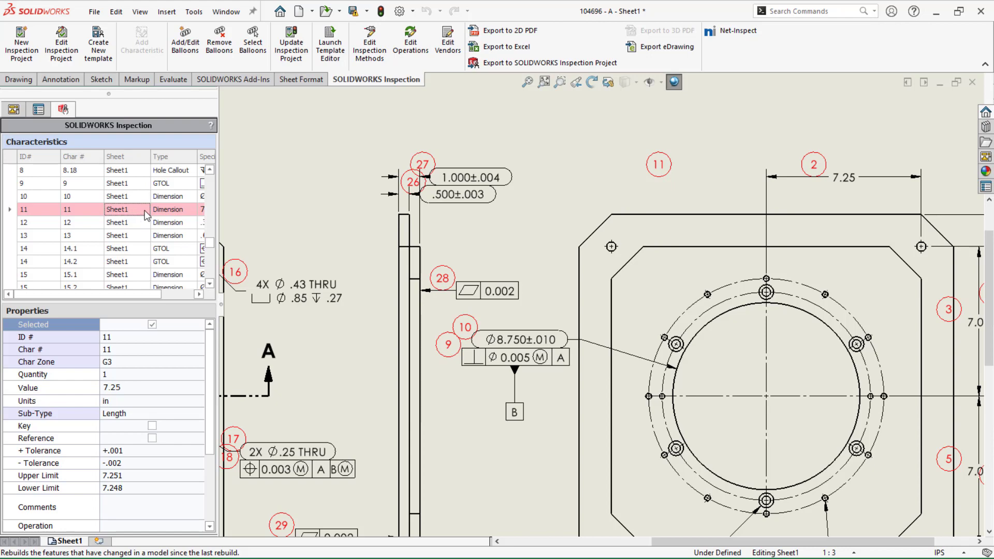
{"action": "right_click", "coordinate": [146, 215]}
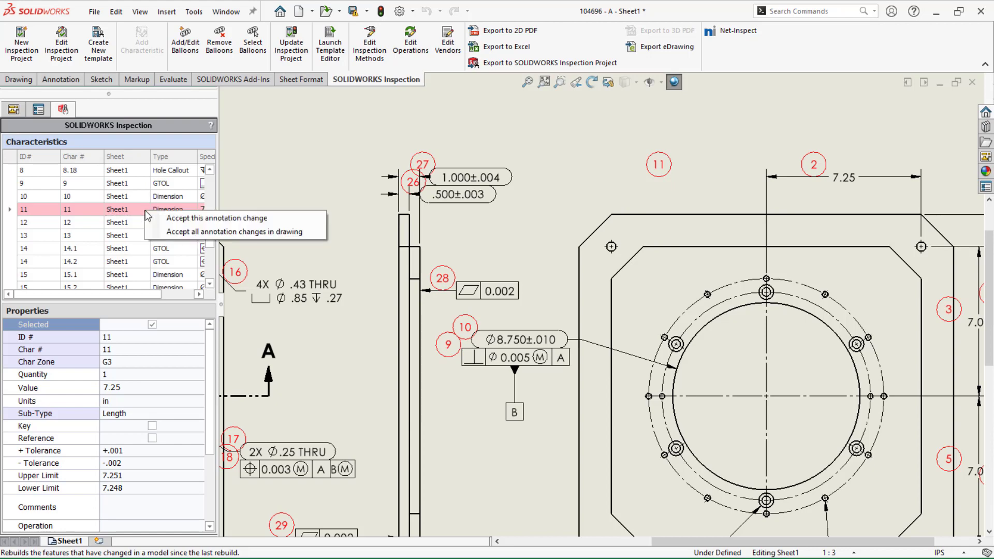
{"action": "left_click", "coordinate": [208, 218]}
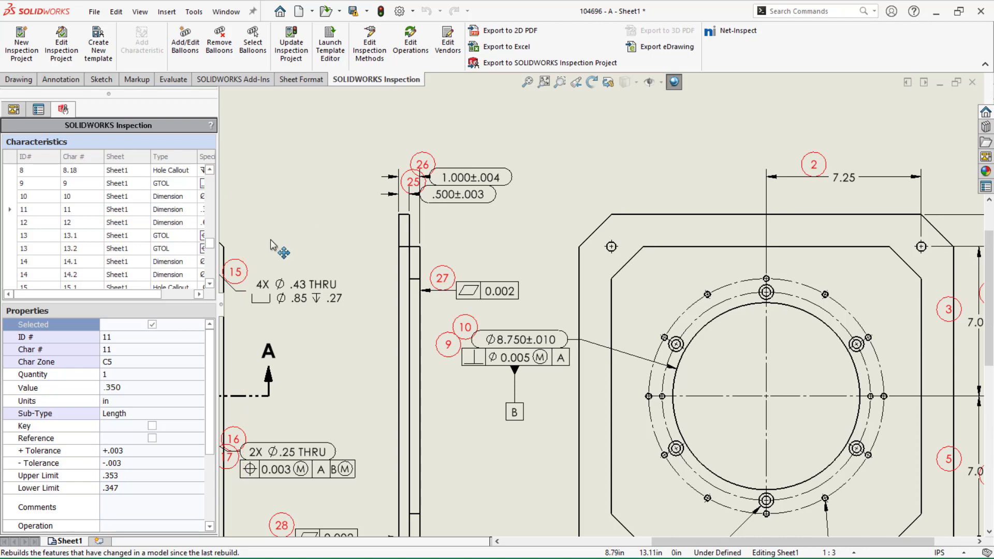
Dimension the plate's overall width between the front view's two outer vertical edges, place it above the view and rebuild the drawing
{"action": "scroll", "coordinate": [270, 239], "scroll_direction": "up", "scroll_amount": 1}
{"action": "scroll", "coordinate": [274, 243], "scroll_direction": "up", "scroll_amount": 4}
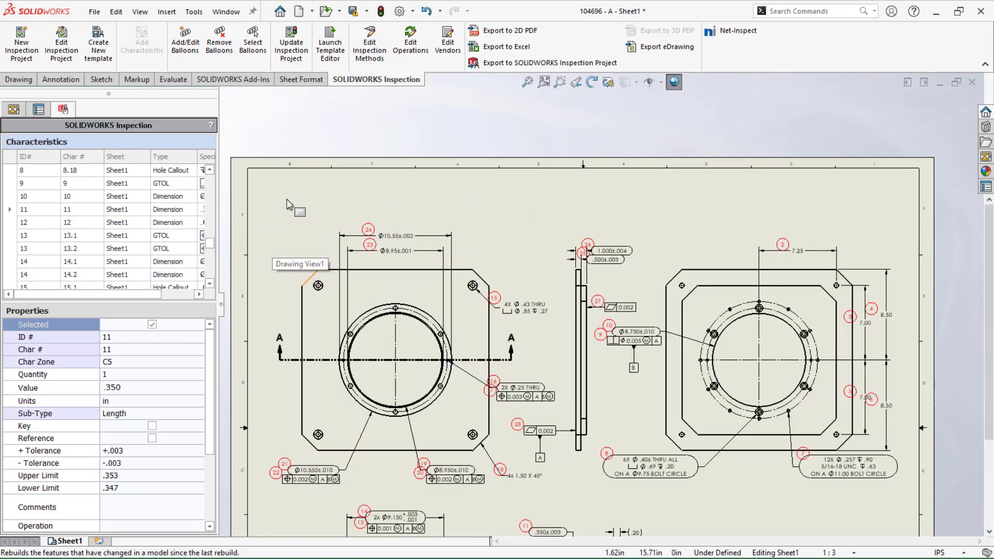
{"action": "key", "text": "s"}
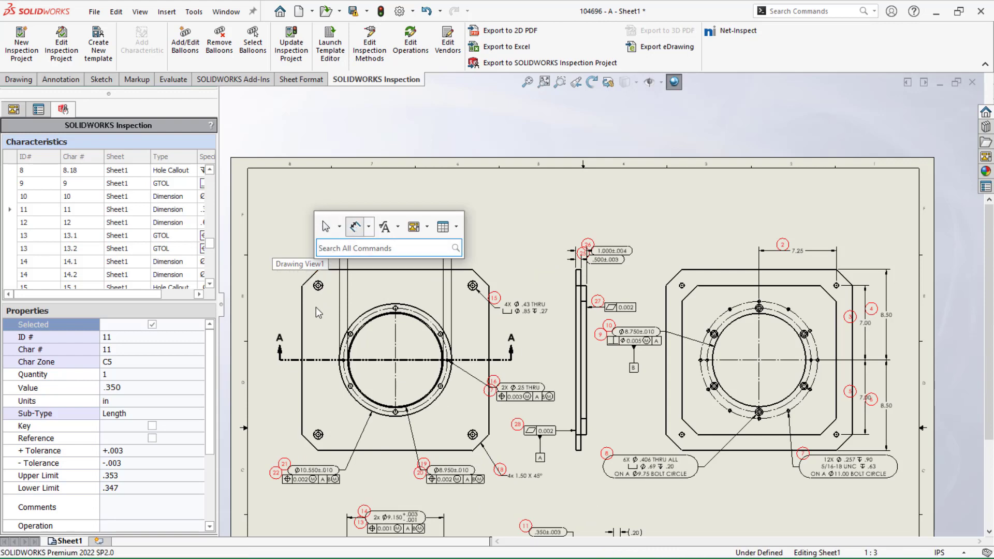
{"action": "left_click", "coordinate": [303, 311]}
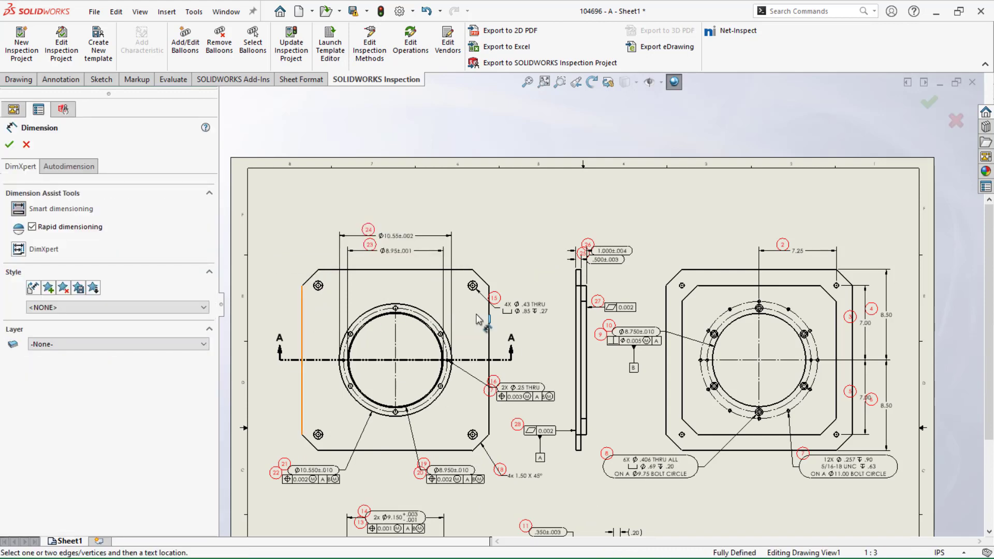
{"action": "left_click", "coordinate": [490, 324]}
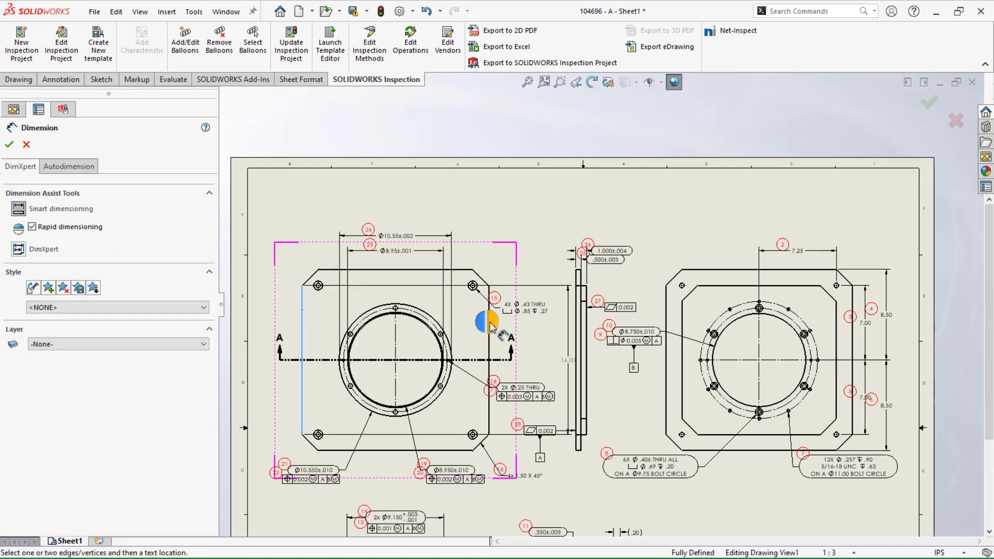
{"action": "left_click", "coordinate": [490, 350]}
{"action": "left_click", "coordinate": [489, 350]}
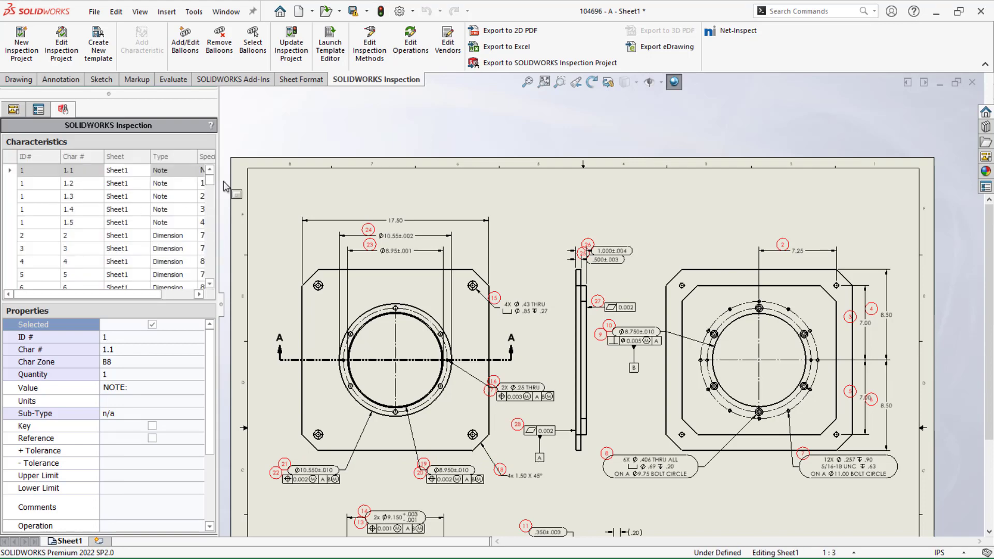
Accept the annotation change for the new overall width dimension in the characteristics list
{"action": "left_click_drag", "start_coordinate": [210, 180], "coordinate": [202, 278]}
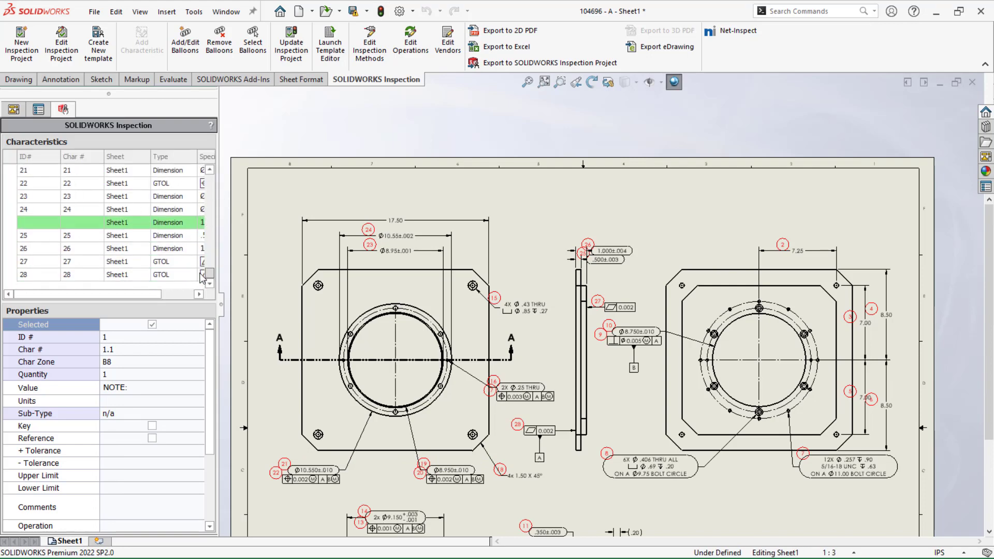
{"action": "left_click", "coordinate": [125, 226]}
{"action": "right_click", "coordinate": [124, 227]}
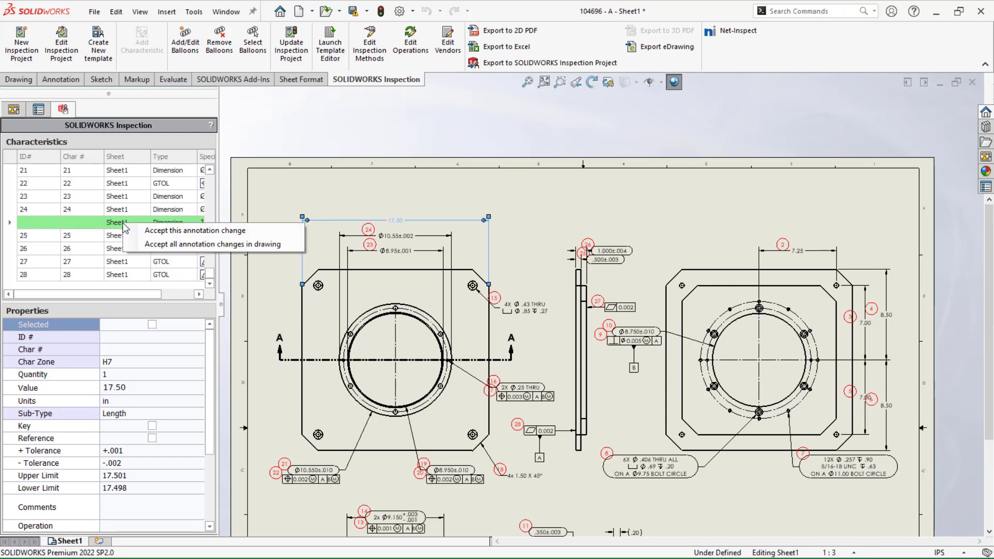
{"action": "left_click", "coordinate": [155, 230]}
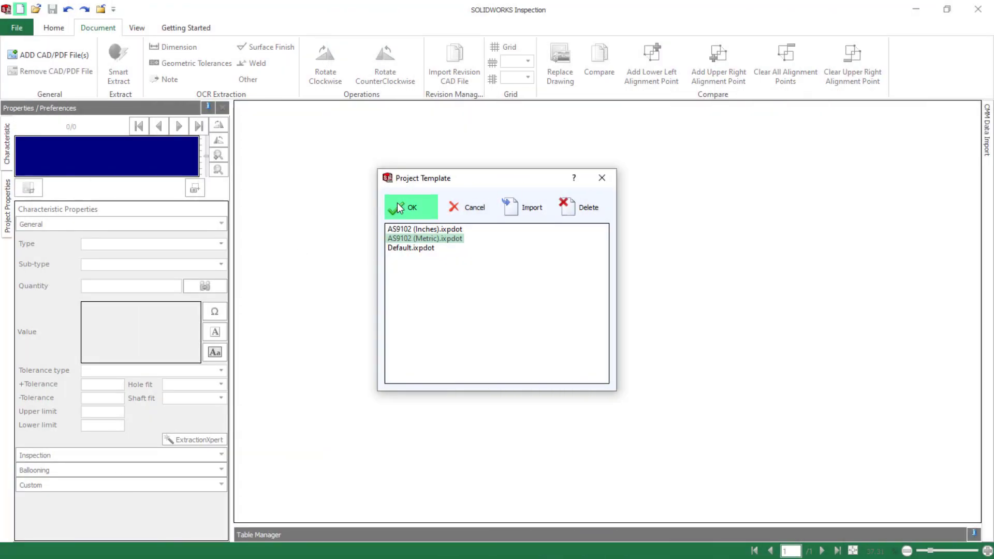
In standalone SOLIDWORKS Inspection, add the Shaft PDF to a new project and accept its project properties
{"action": "left_click", "coordinate": [414, 208]}
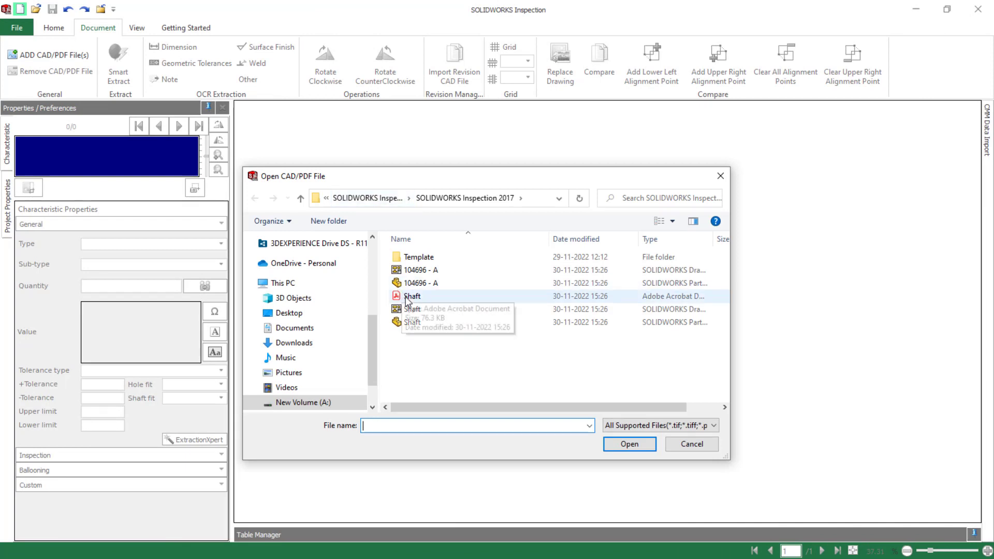
{"action": "left_click", "coordinate": [409, 296]}
{"action": "left_click", "coordinate": [629, 444]}
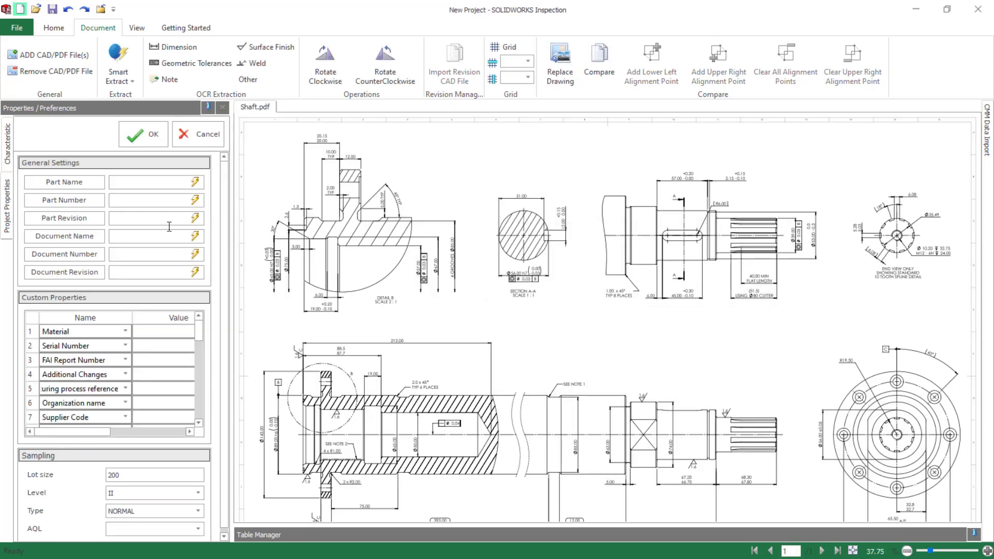
{"action": "left_click", "coordinate": [146, 183]}
{"action": "left_click", "coordinate": [138, 134]}
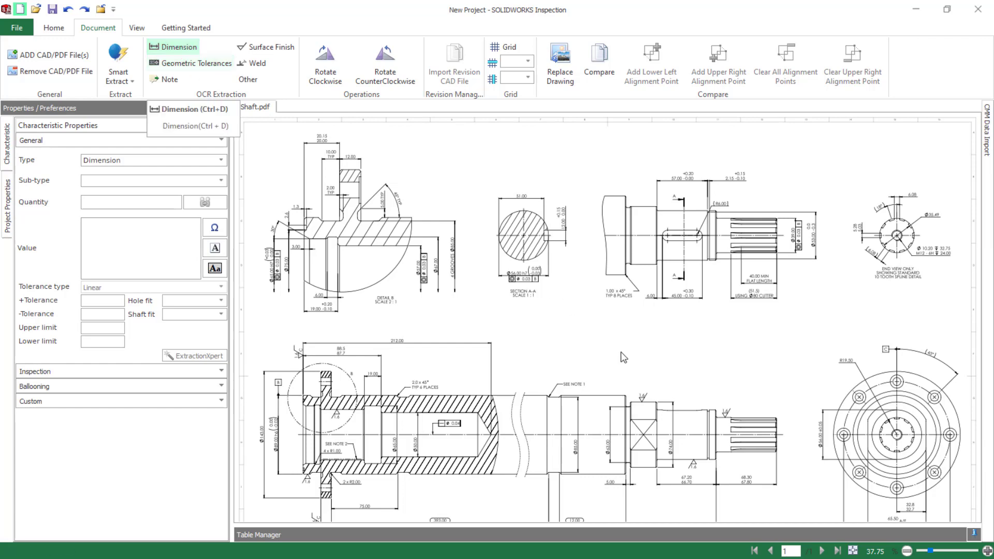
{"action": "scroll", "coordinate": [621, 353], "scroll_direction": "down", "scroll_amount": 5}
{"action": "scroll", "coordinate": [612, 422], "scroll_direction": "down", "scroll_amount": 1}
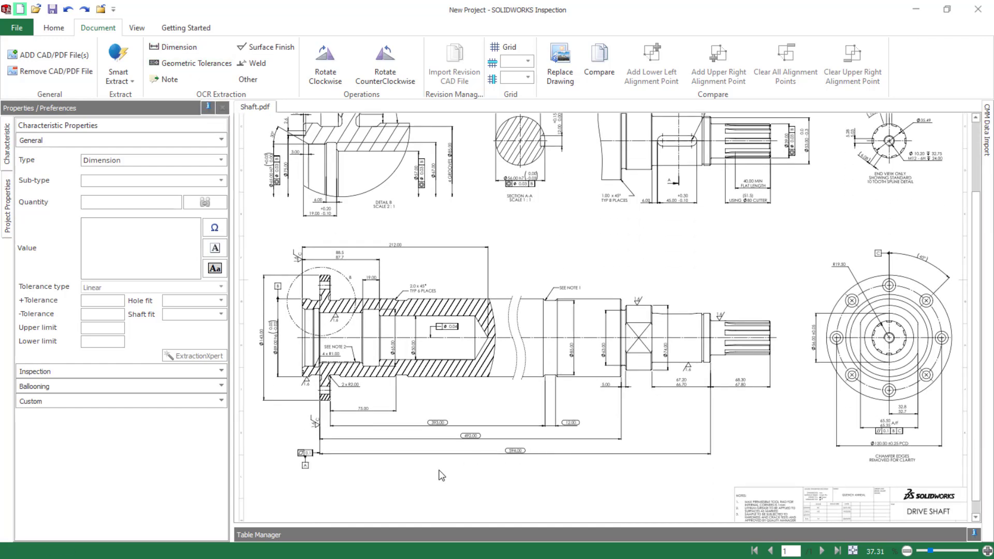
{"action": "scroll", "coordinate": [496, 470], "scroll_direction": "down", "scroll_amount": 1, "text": "ctrl"}
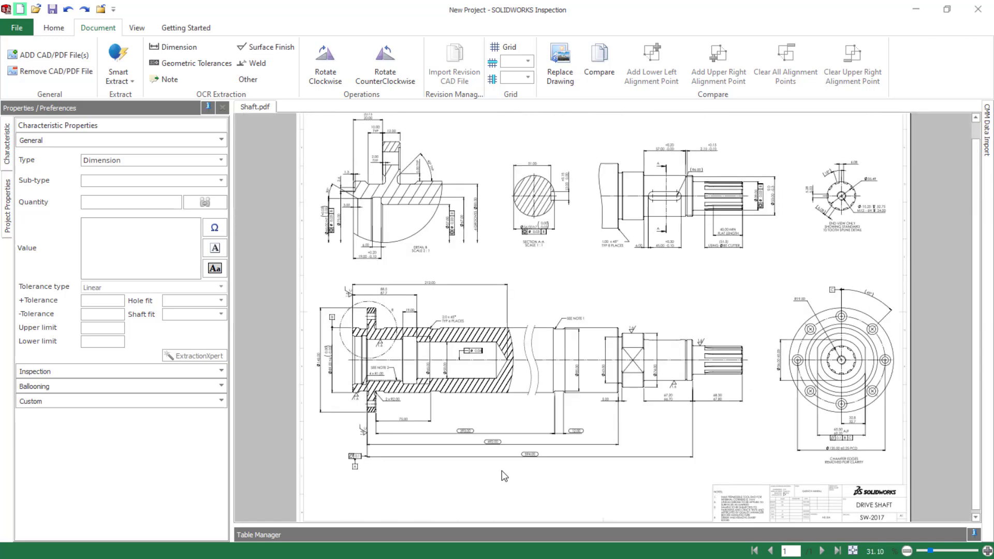
{"action": "scroll", "coordinate": [505, 476], "scroll_direction": "up", "scroll_amount": 5, "text": "ctrl"}
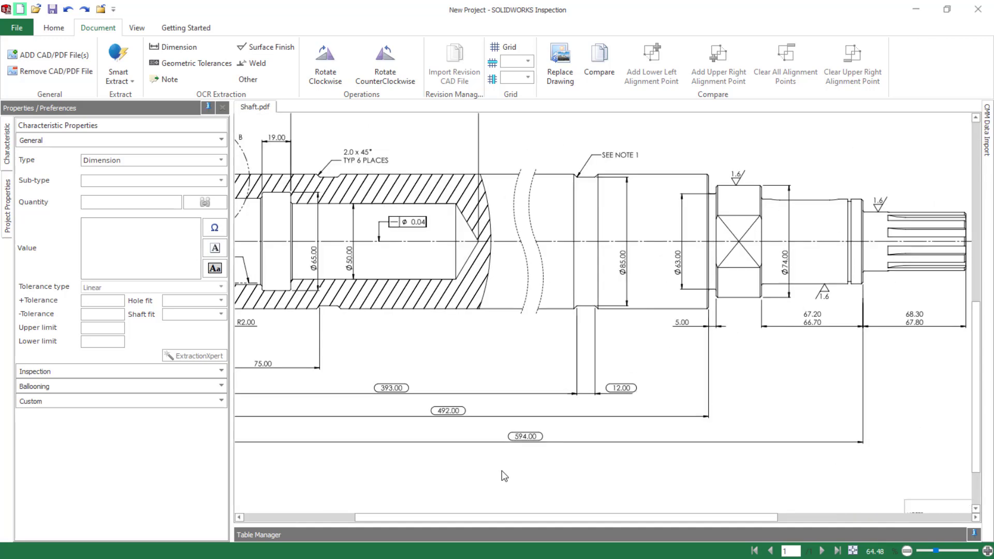
{"action": "left_click", "coordinate": [173, 47]}
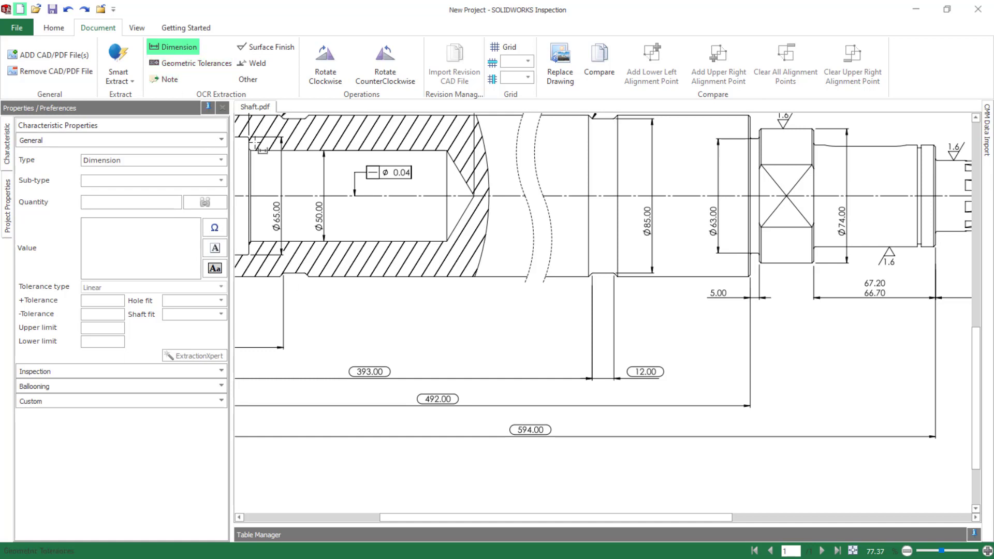
Start Smart Extract for multiple characteristics and open the project's extraction settings for review
{"action": "left_click", "coordinate": [117, 80]}
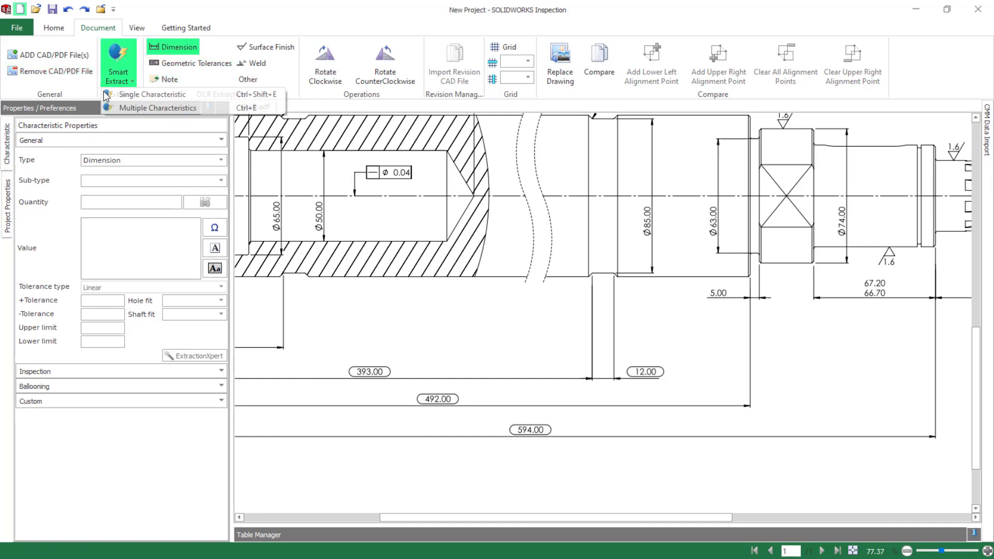
{"action": "left_click", "coordinate": [130, 107]}
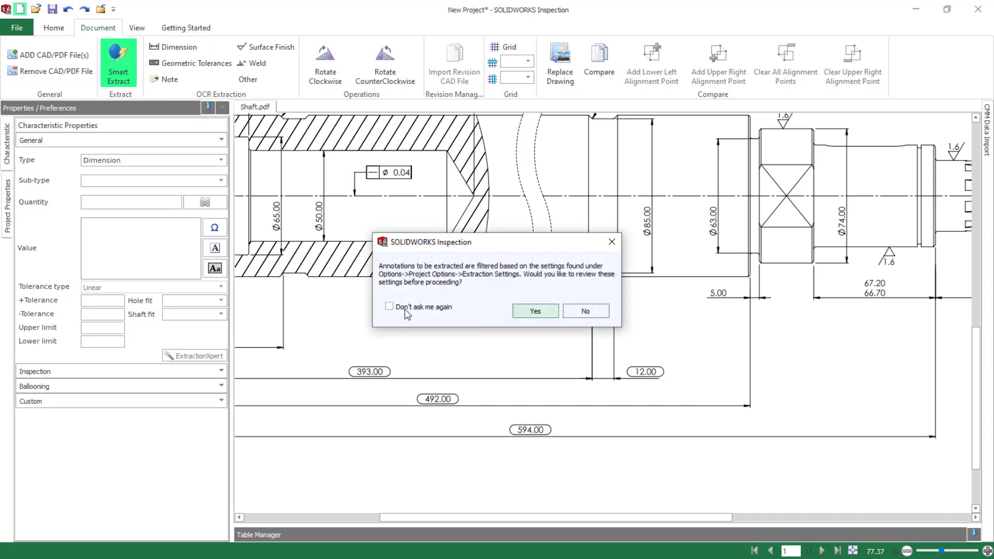
{"action": "left_click", "coordinate": [527, 311]}
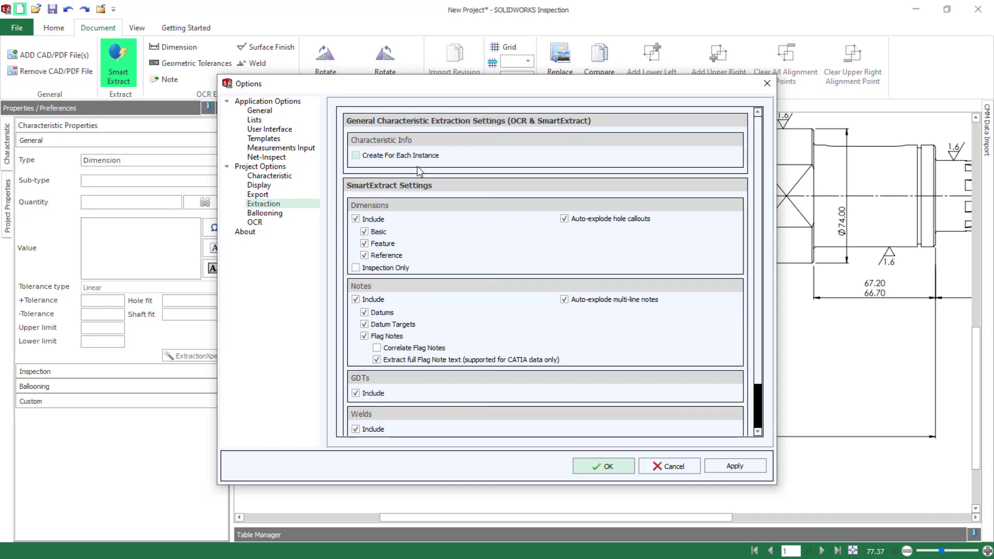
{"action": "left_click_drag", "start_coordinate": [757, 227], "coordinate": [767, 184]}
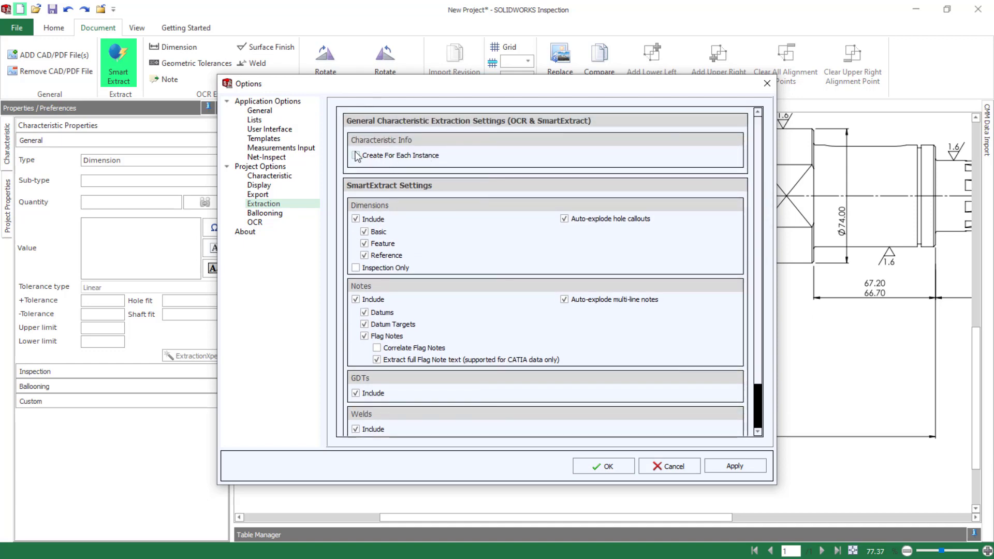
In the ballooning options, set the balloon shape to Hexagon and the fill color to yellow
{"action": "left_click", "coordinate": [269, 213]}
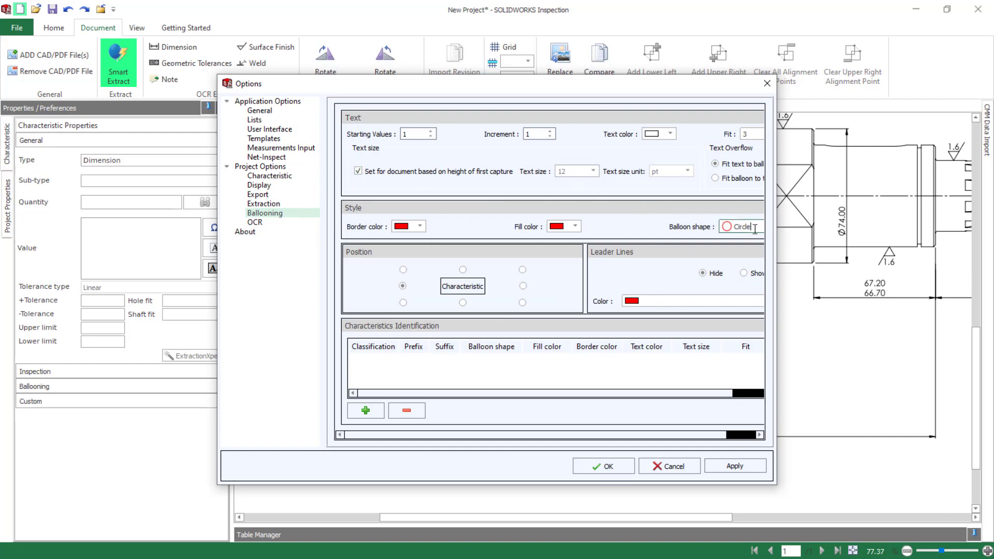
{"action": "left_click_drag", "start_coordinate": [776, 306], "coordinate": [858, 306]}
{"action": "left_click", "coordinate": [826, 230]}
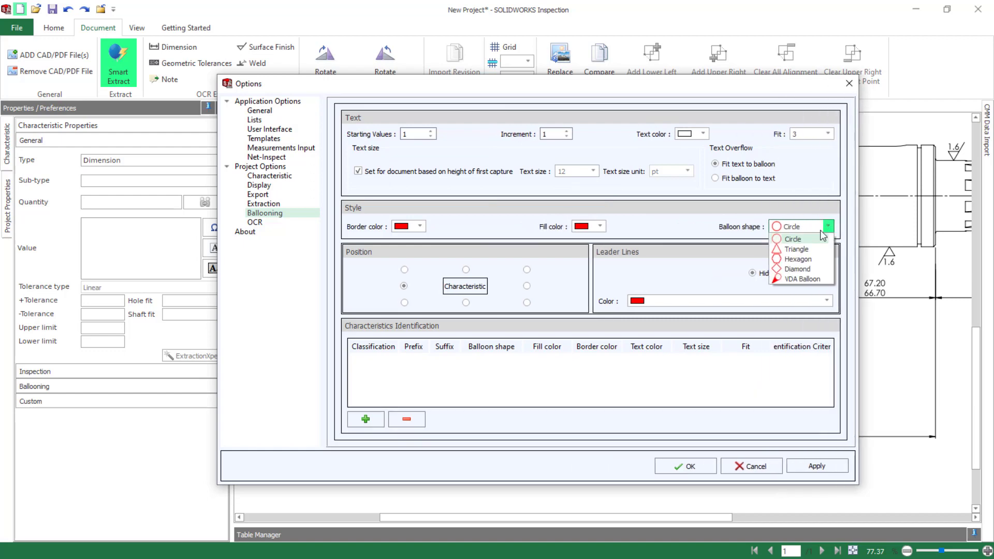
{"action": "left_click", "coordinate": [798, 259]}
{"action": "left_click", "coordinate": [599, 227]}
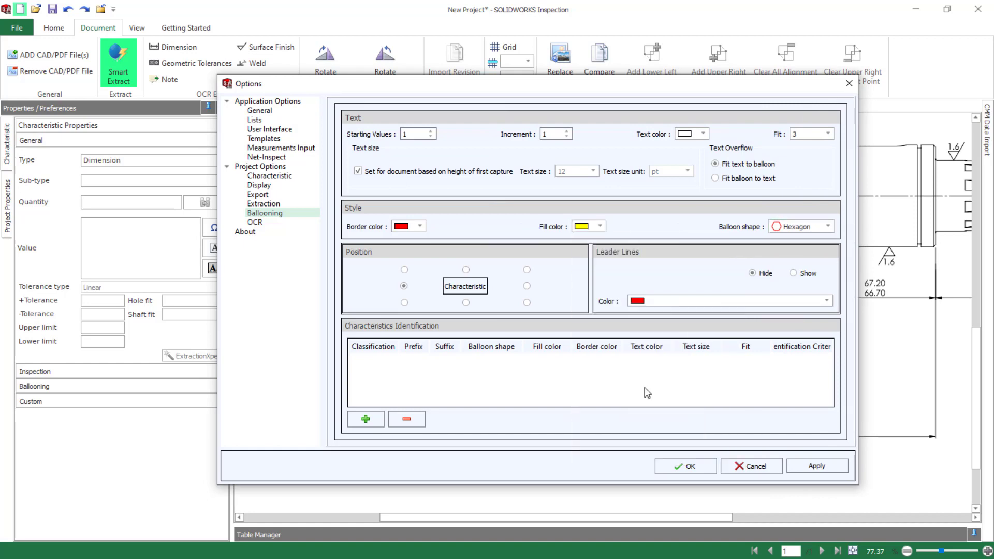
{"action": "left_click", "coordinate": [632, 400]}
Review the Characteristic, Display, Measurements Input and General options, and accept the option changes
{"action": "left_click", "coordinate": [269, 176]}
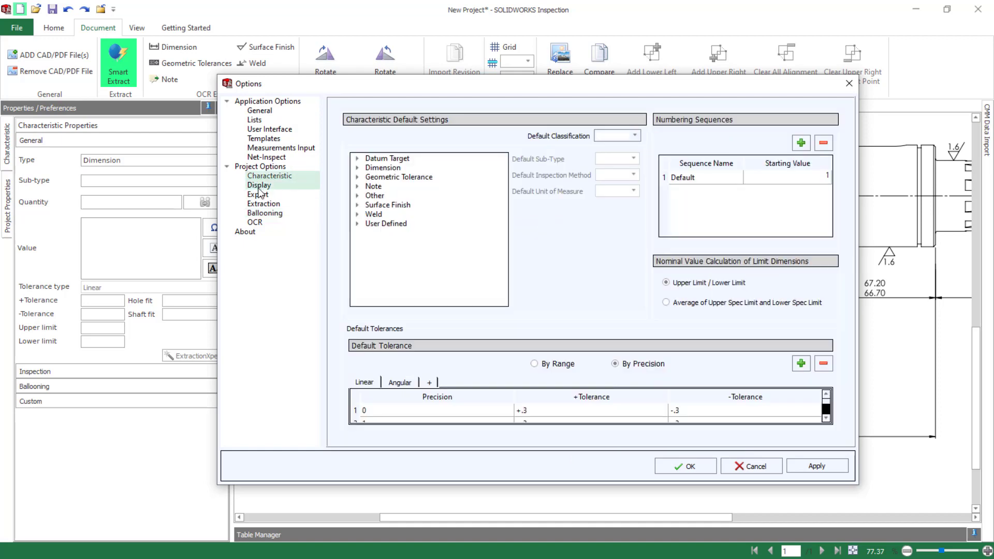
{"action": "left_click", "coordinate": [259, 185]}
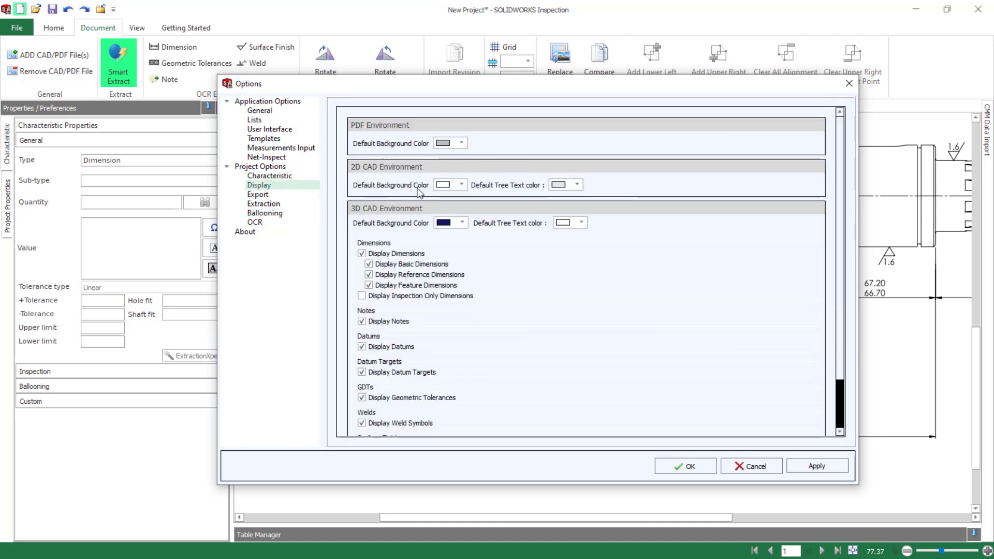
{"action": "left_click", "coordinate": [264, 150]}
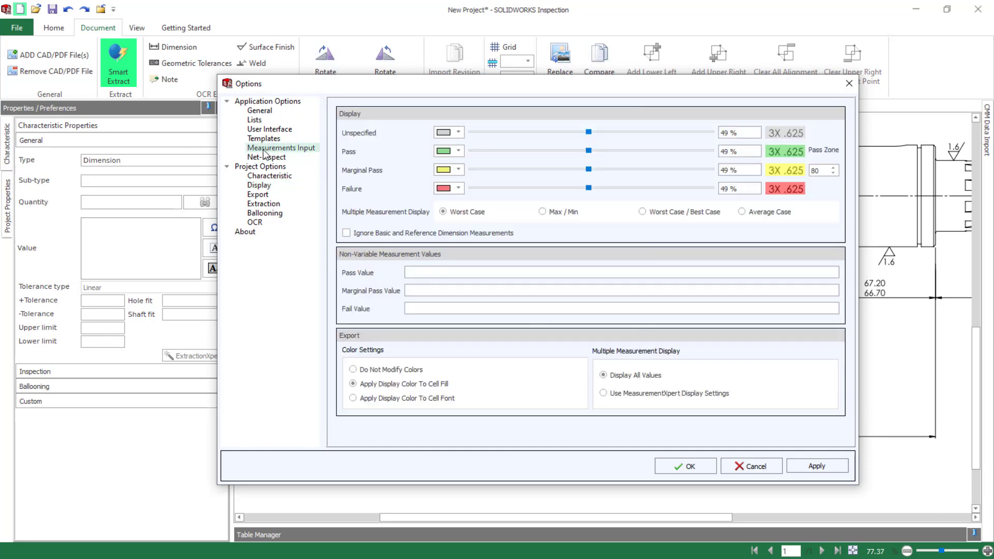
{"action": "left_click", "coordinate": [259, 111]}
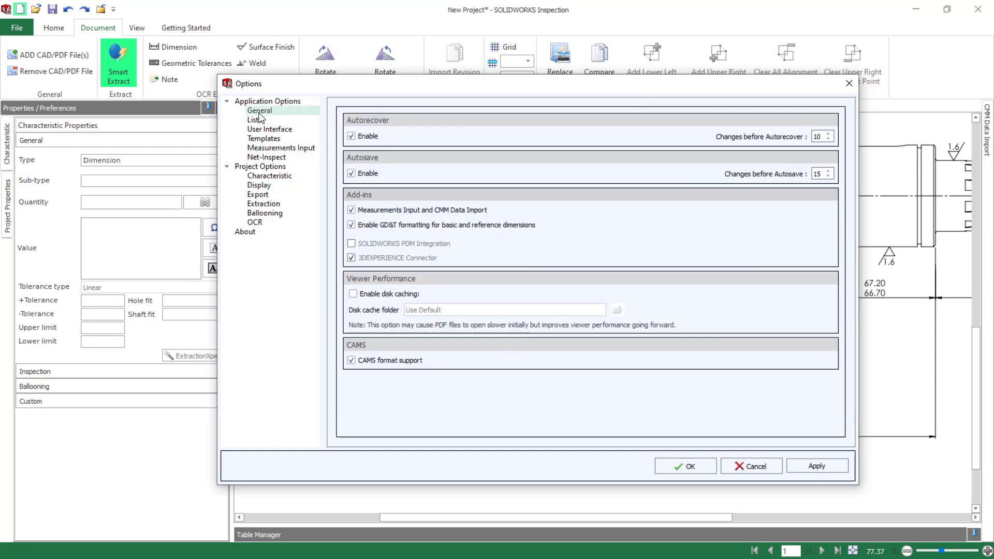
{"action": "left_click", "coordinate": [678, 468]}
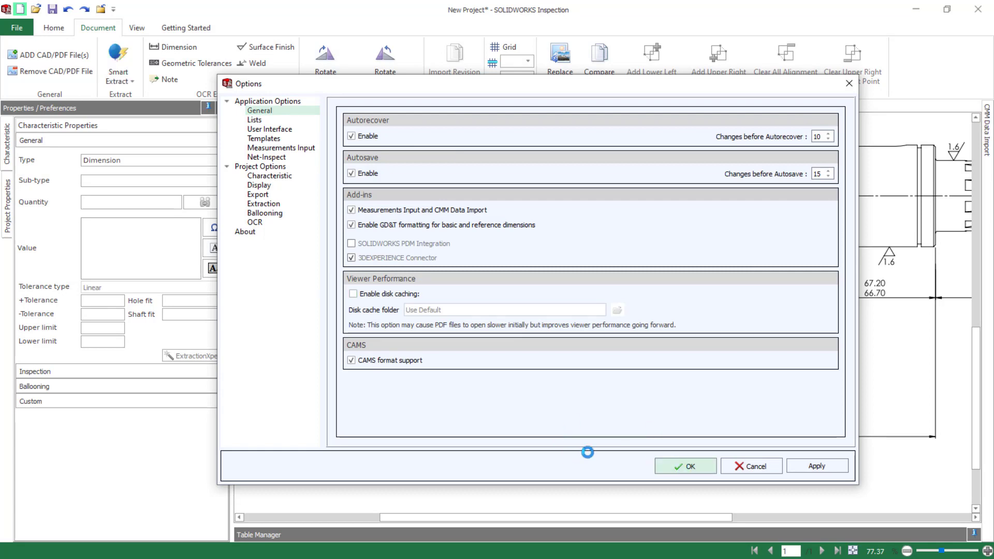
Extract the 393.00, 12.00, 594.00, 492.00 and 75.00 length dimensions below the shaft view as dimension characteristics
{"action": "left_click", "coordinate": [173, 47]}
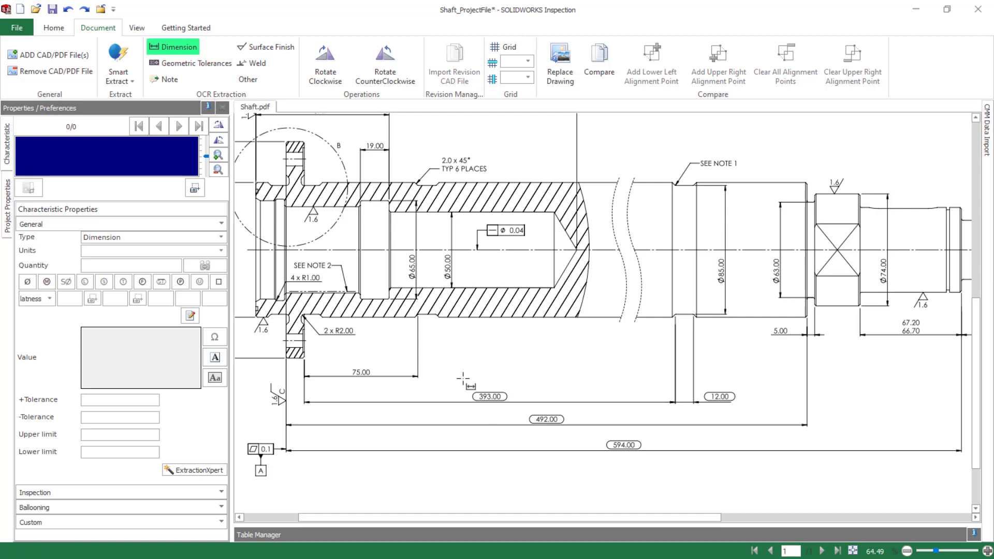
{"action": "left_click_drag", "start_coordinate": [463, 378], "coordinate": [517, 405]}
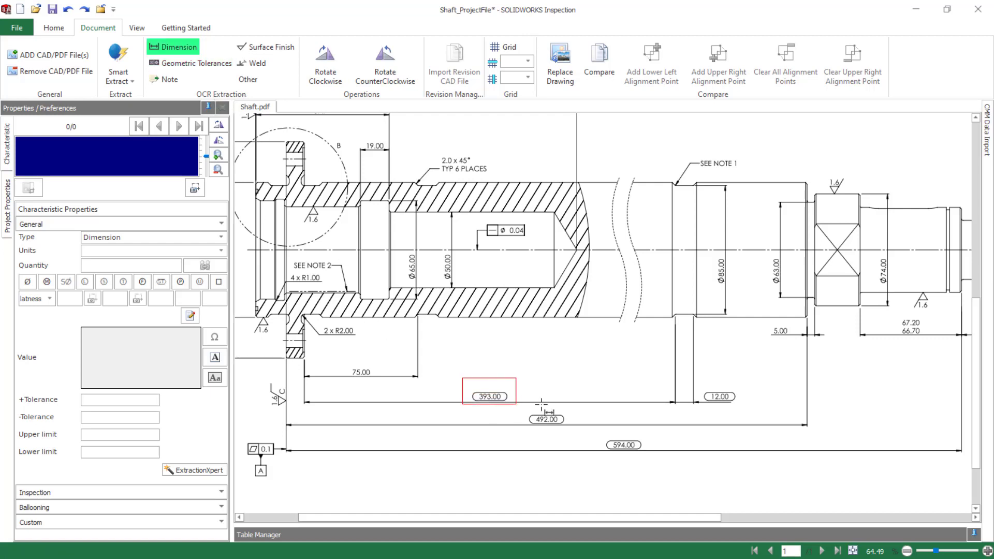
{"action": "left_click_drag", "start_coordinate": [699, 383], "coordinate": [741, 414]}
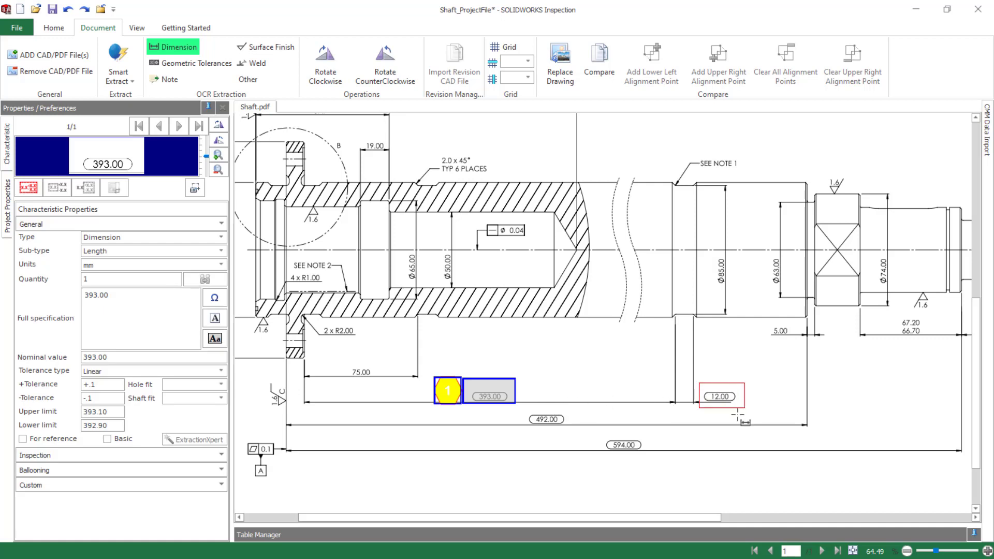
{"action": "left_click_drag", "start_coordinate": [599, 429], "coordinate": [664, 460]}
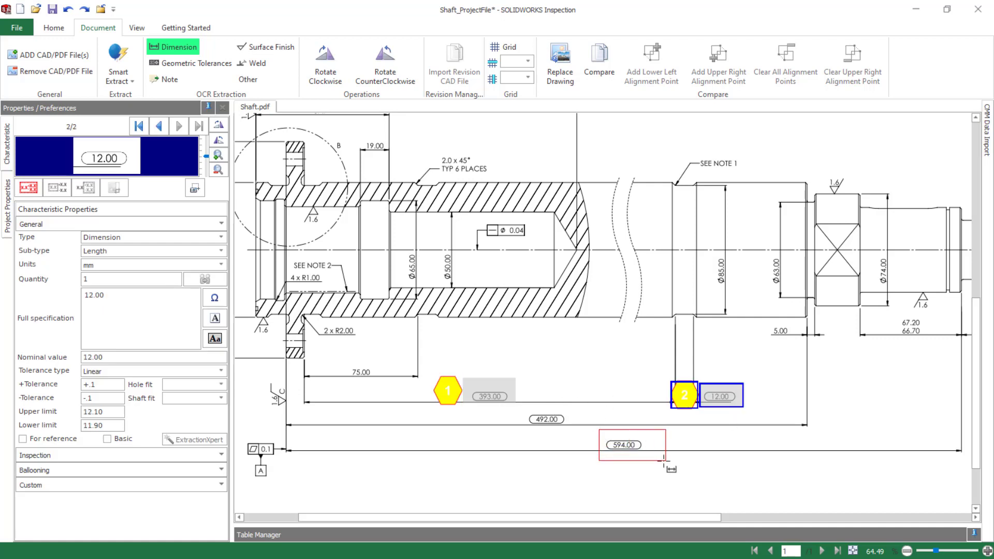
{"action": "left_click_drag", "start_coordinate": [520, 406], "coordinate": [572, 427]}
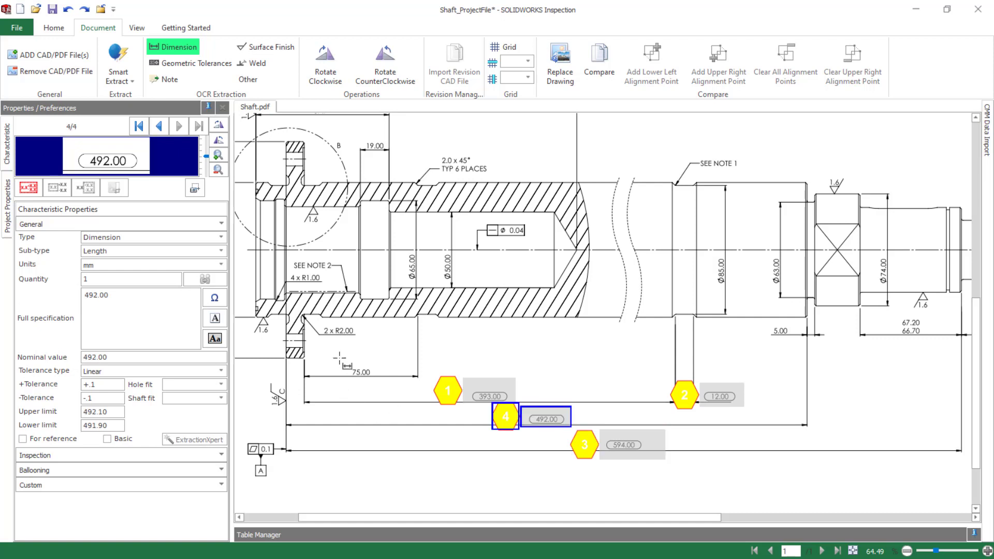
{"action": "left_click_drag", "start_coordinate": [339, 358], "coordinate": [387, 384]}
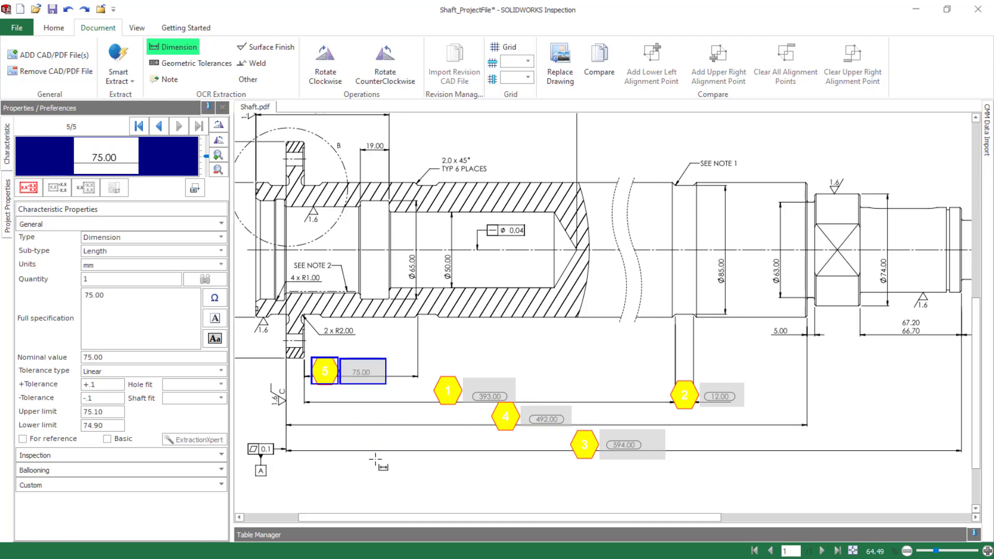
Extract the 0.1 flatness tolerance at datum A and three 1.6 surface finish symbols: near C, below the flange end and above the square section
{"action": "left_click", "coordinate": [203, 65]}
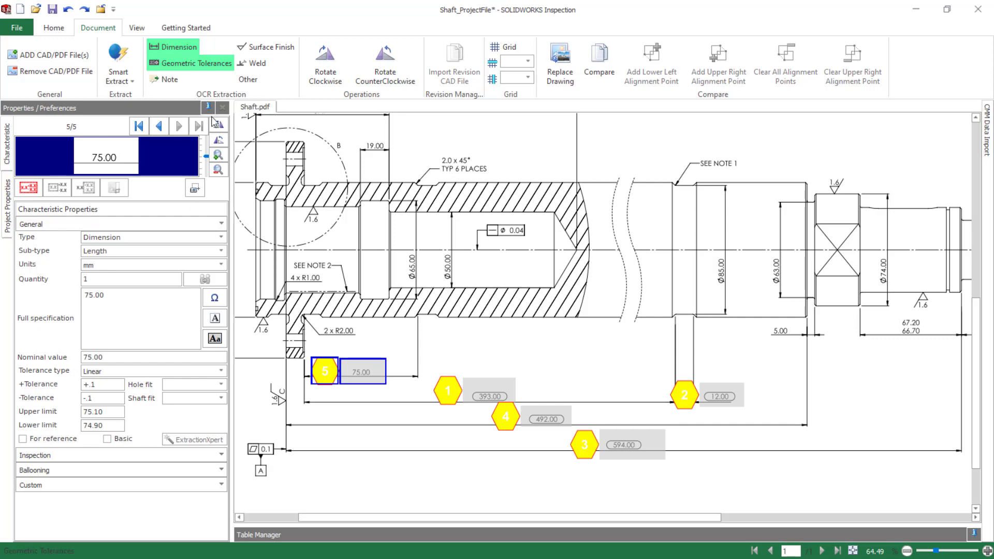
{"action": "left_click_drag", "start_coordinate": [243, 429], "coordinate": [299, 482]}
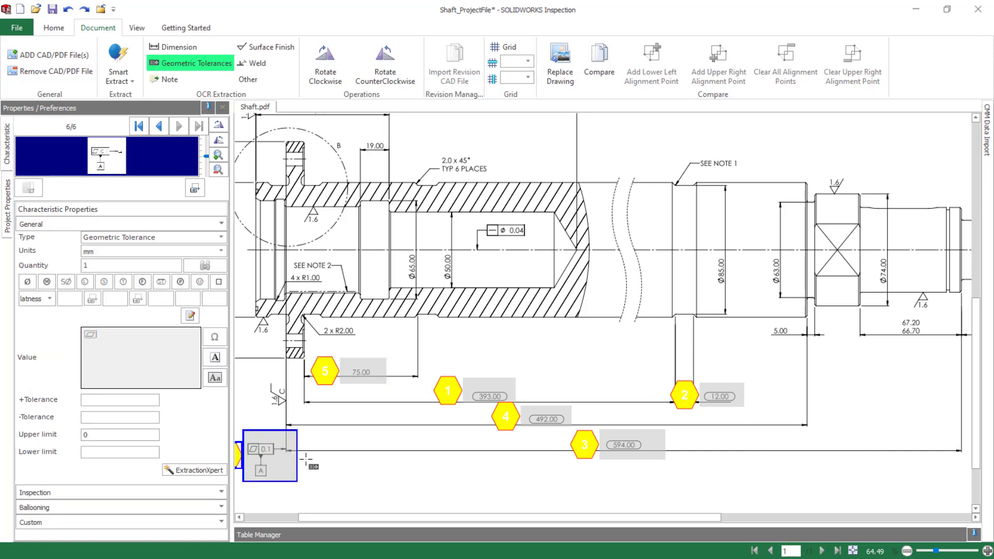
{"action": "left_click", "coordinate": [268, 48]}
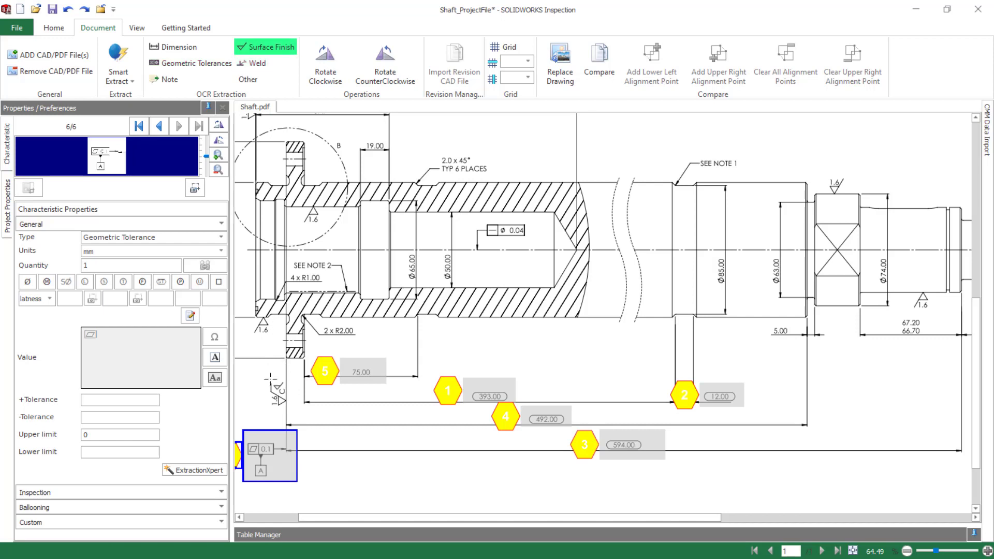
{"action": "left_click_drag", "start_coordinate": [260, 378], "coordinate": [296, 413]}
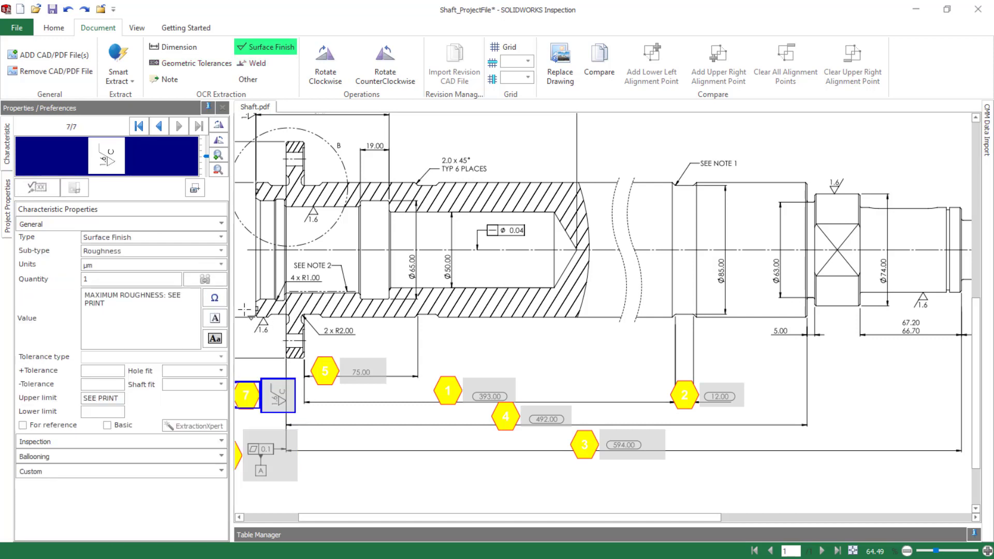
{"action": "left_click_drag", "start_coordinate": [244, 309], "coordinate": [279, 336]}
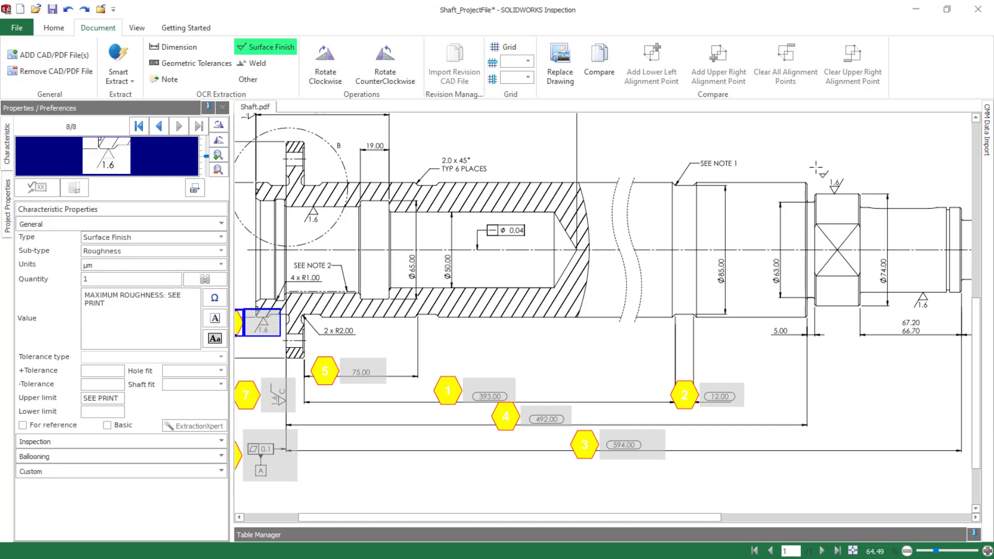
{"action": "left_click_drag", "start_coordinate": [809, 161], "coordinate": [853, 202]}
Extract the 67.20/66.70 limit dimension and the 5.00 dimension near the shaft's threaded end as dimension characteristics
{"action": "left_click", "coordinate": [176, 48]}
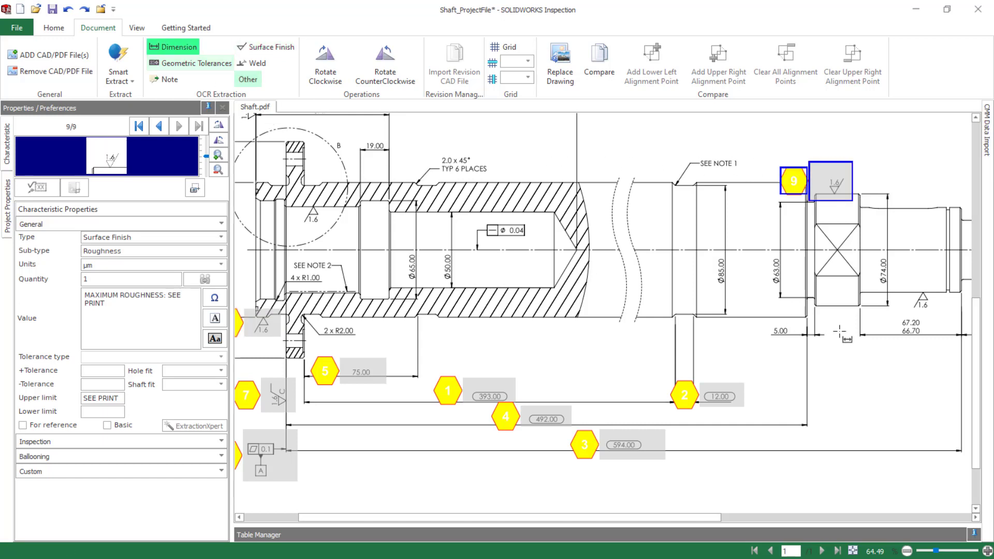
{"action": "left_click_drag", "start_coordinate": [887, 315], "coordinate": [934, 347]}
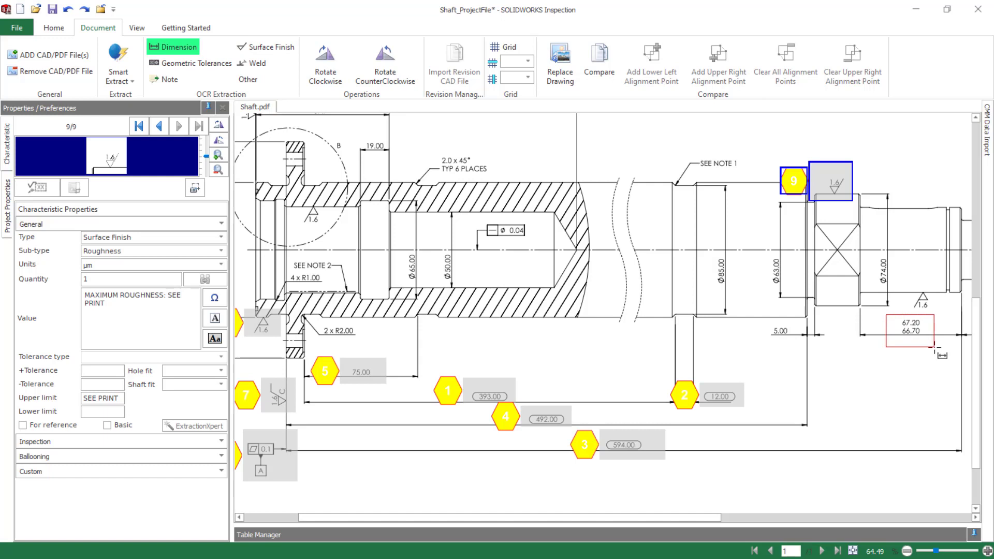
{"action": "left_click_drag", "start_coordinate": [763, 322], "coordinate": [829, 342]}
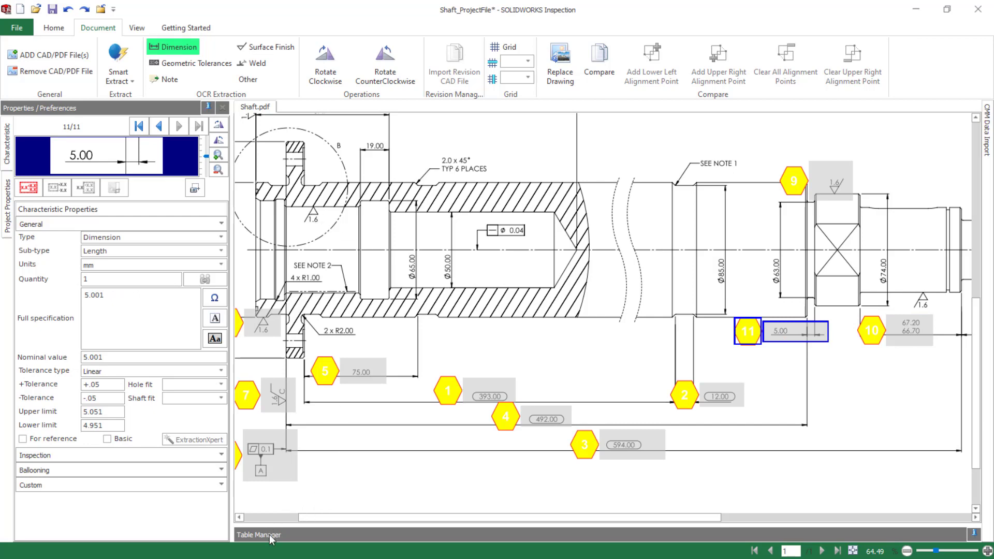
Open the table of extracted characteristics and enter two measurements for characteristic 1, with 392.12 as the second
{"action": "left_click", "coordinate": [289, 535]}
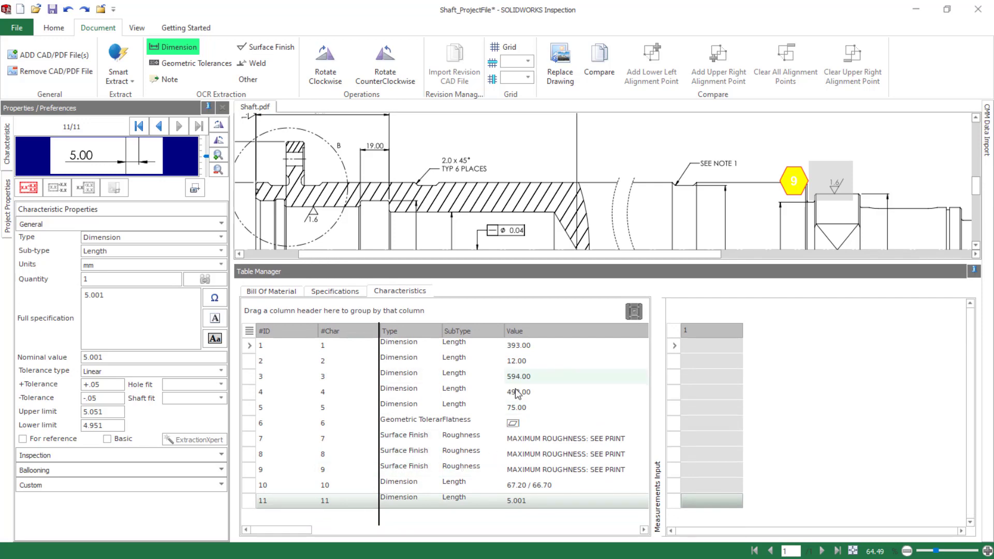
{"action": "left_click_drag", "start_coordinate": [296, 535], "coordinate": [397, 531]}
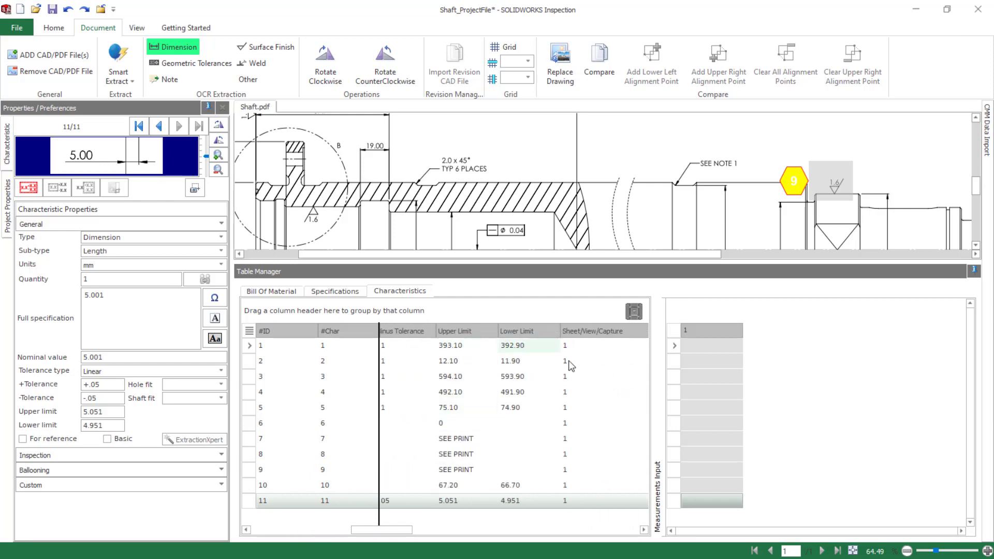
{"action": "left_click", "coordinate": [708, 346]}
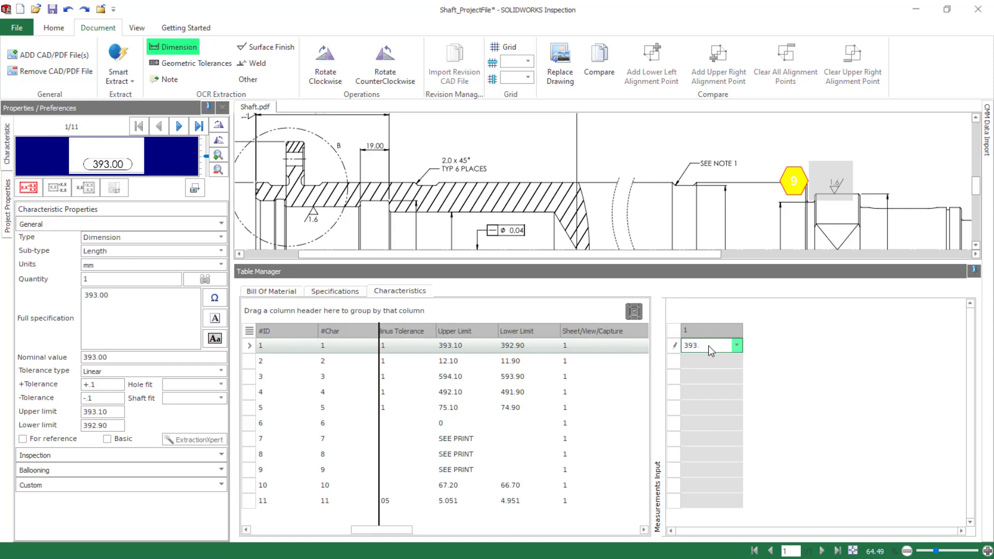
{"action": "left_click", "coordinate": [708, 360]}
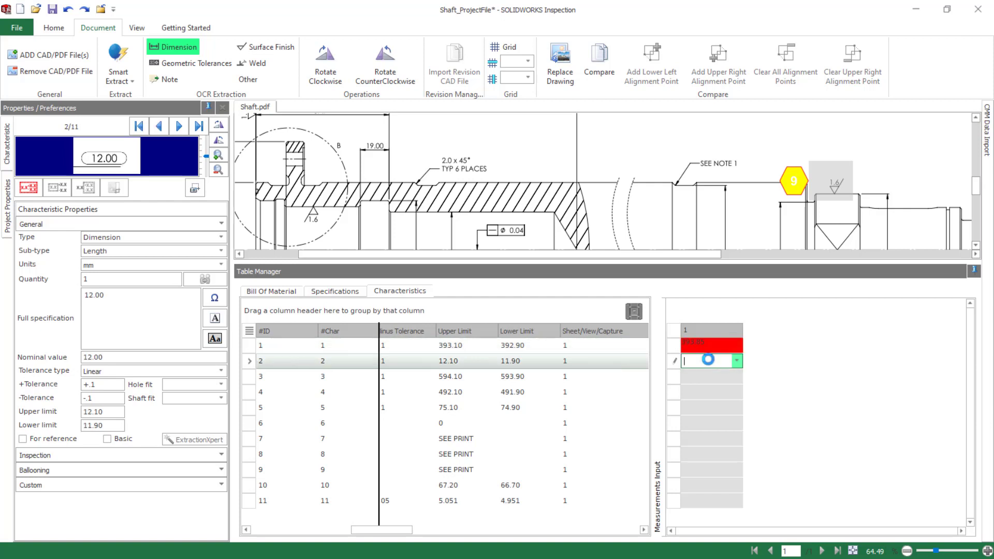
{"action": "left_click", "coordinate": [761, 346]}
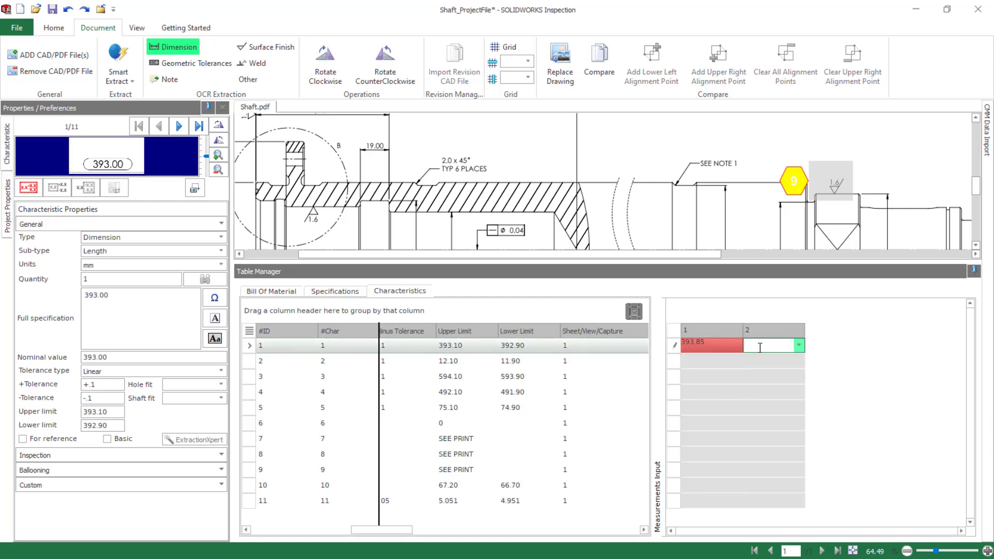
{"action": "type", "text": "392.12"}
Enter the measurements 12 and 11.8 for characteristic 2
{"action": "left_click", "coordinate": [701, 362]}
{"action": "type", "text": "12"}
{"action": "left_click", "coordinate": [754, 364]}
{"action": "type", "text": "11.8"}
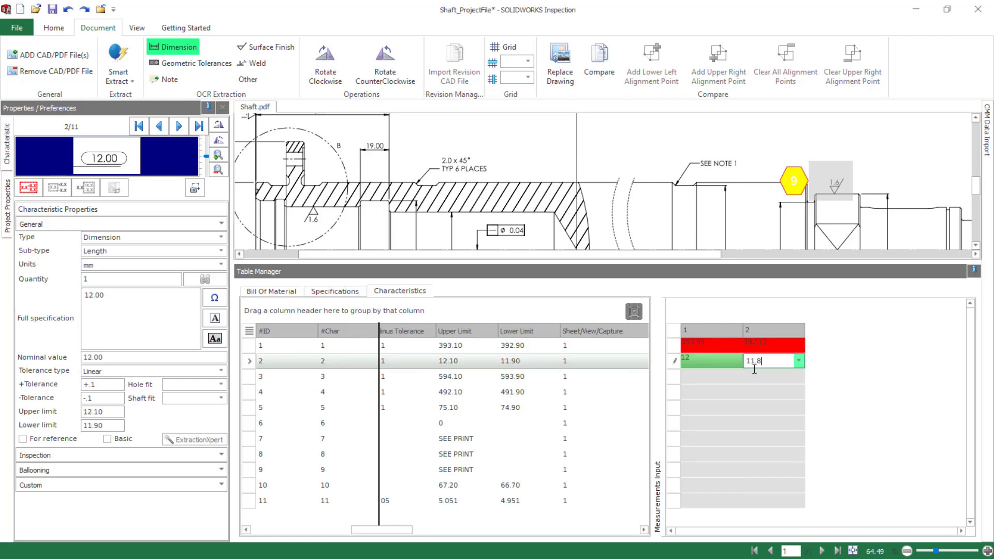
{"action": "left_click", "coordinate": [711, 377]}
{"action": "left_click_drag", "start_coordinate": [377, 530], "coordinate": [346, 536]}
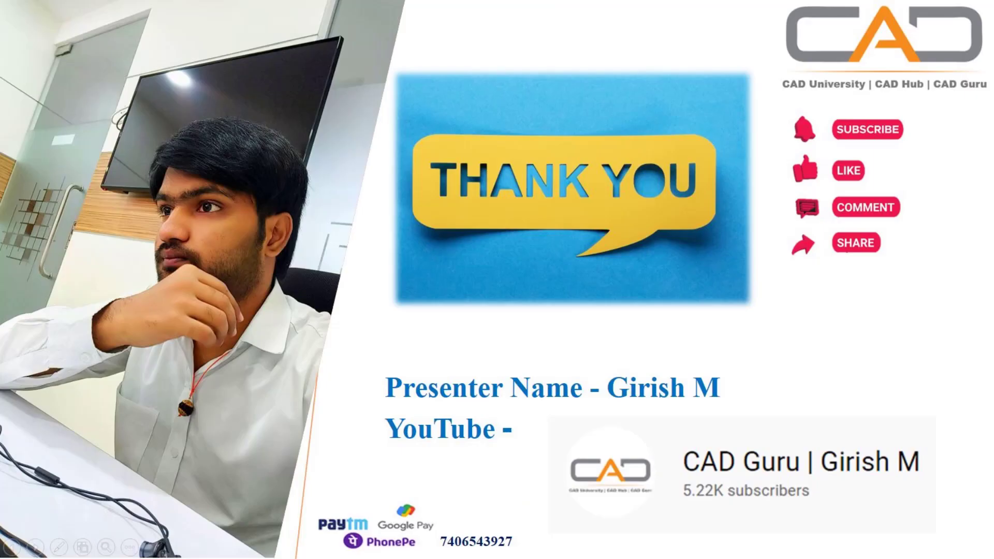